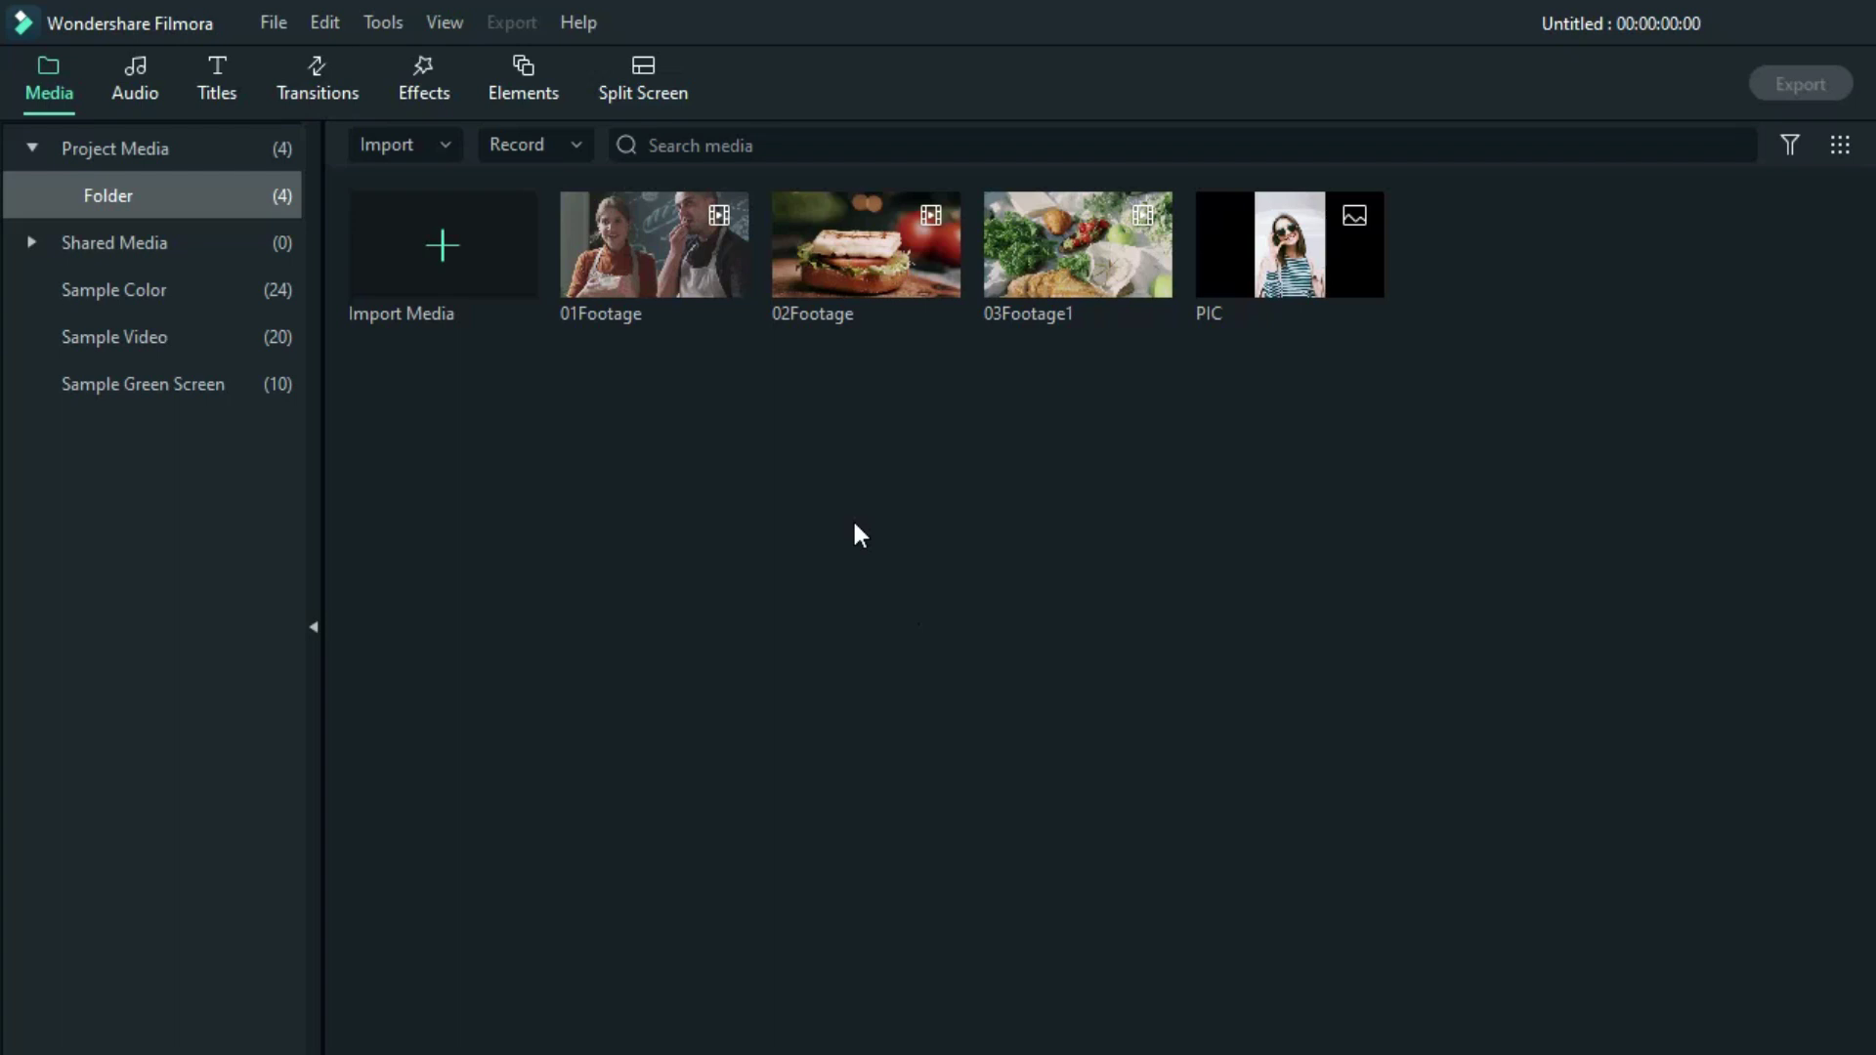
Place 01Footage at the start of the first video track and add the Tasty Food Pack title on the track above it.
drag(663, 275, 76, 930)
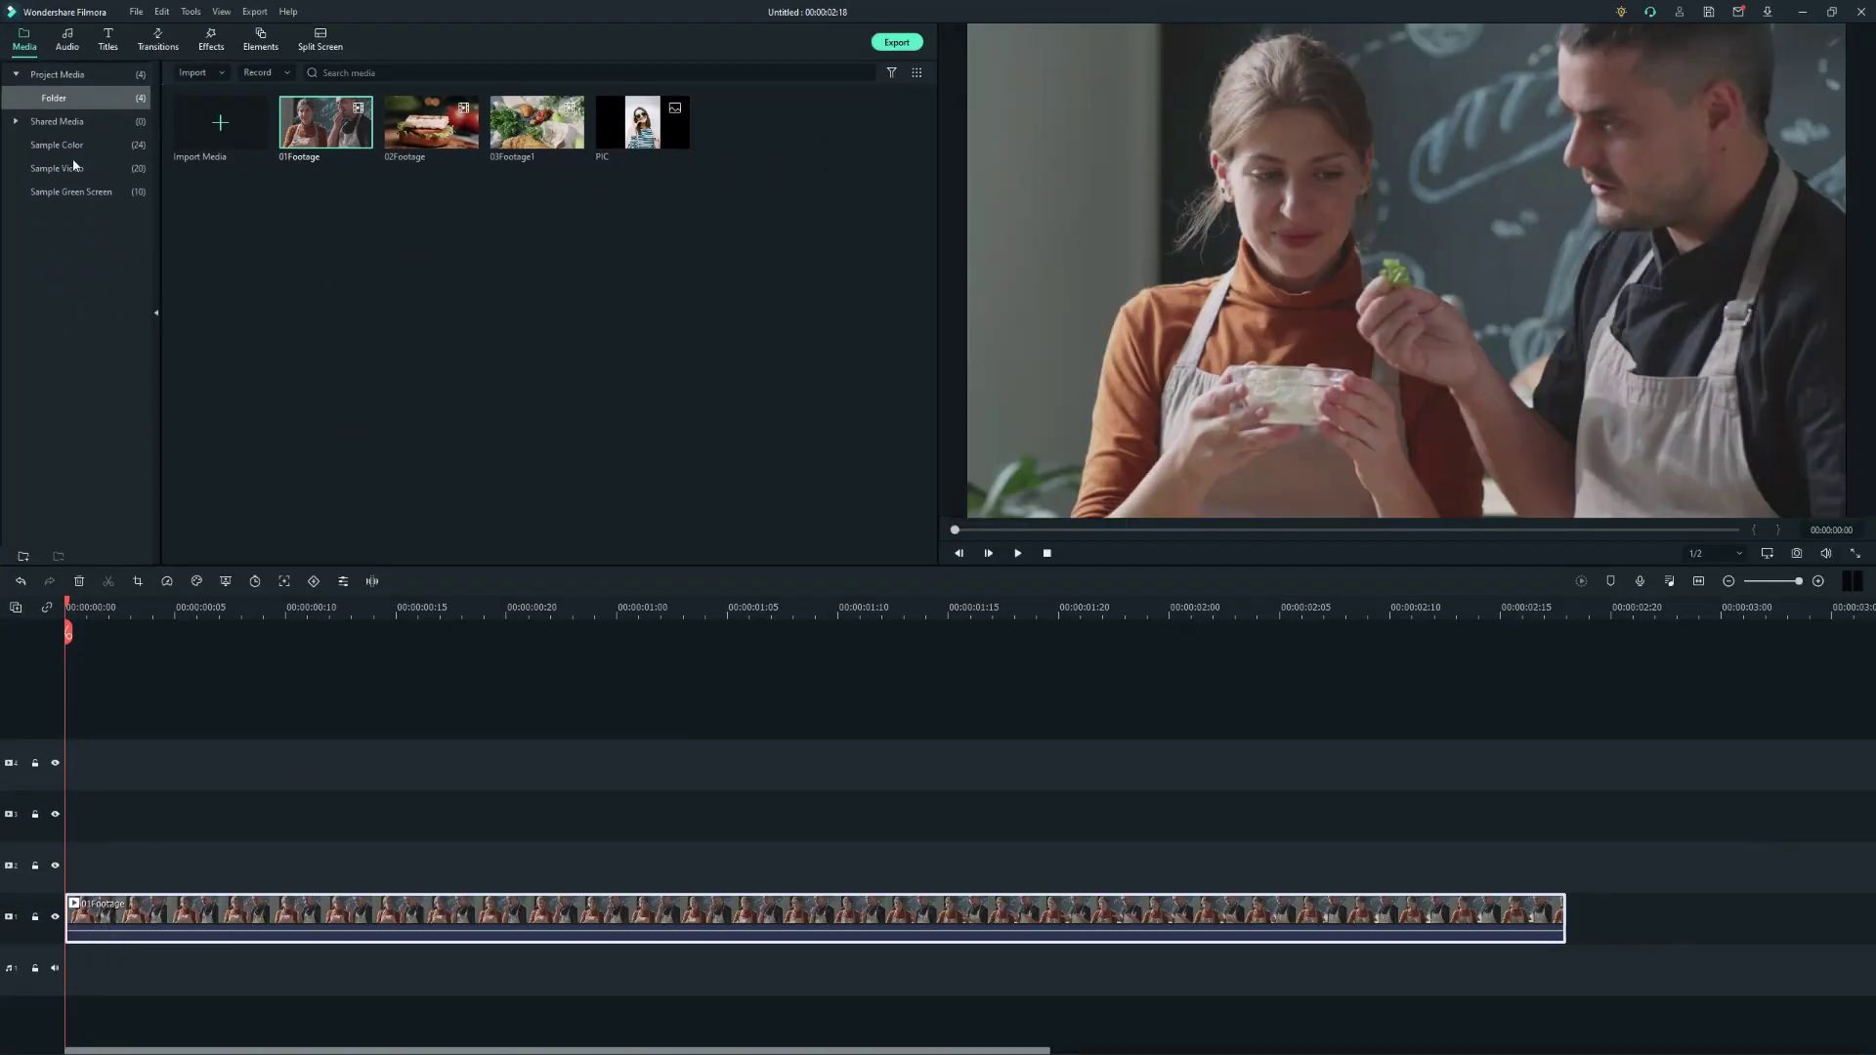
click(110, 44)
click(236, 71)
text(Tasty food)
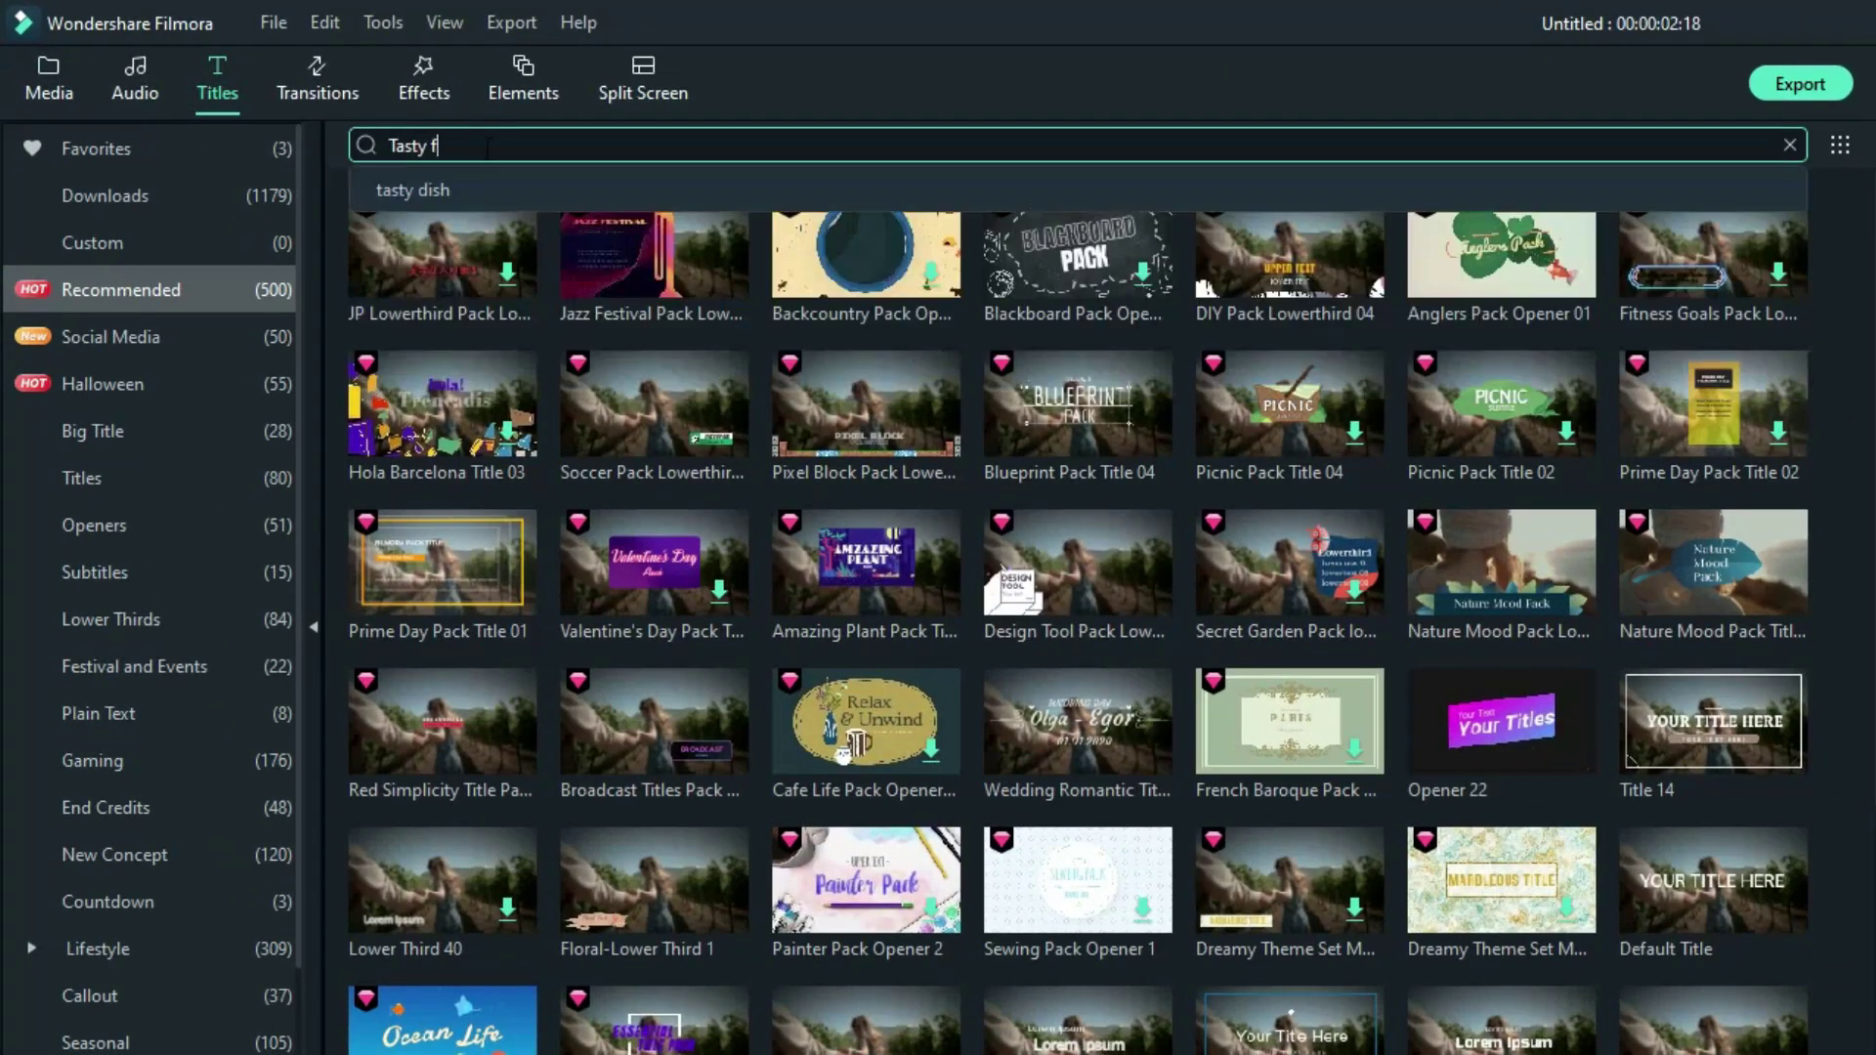
drag(866, 256, 127, 866)
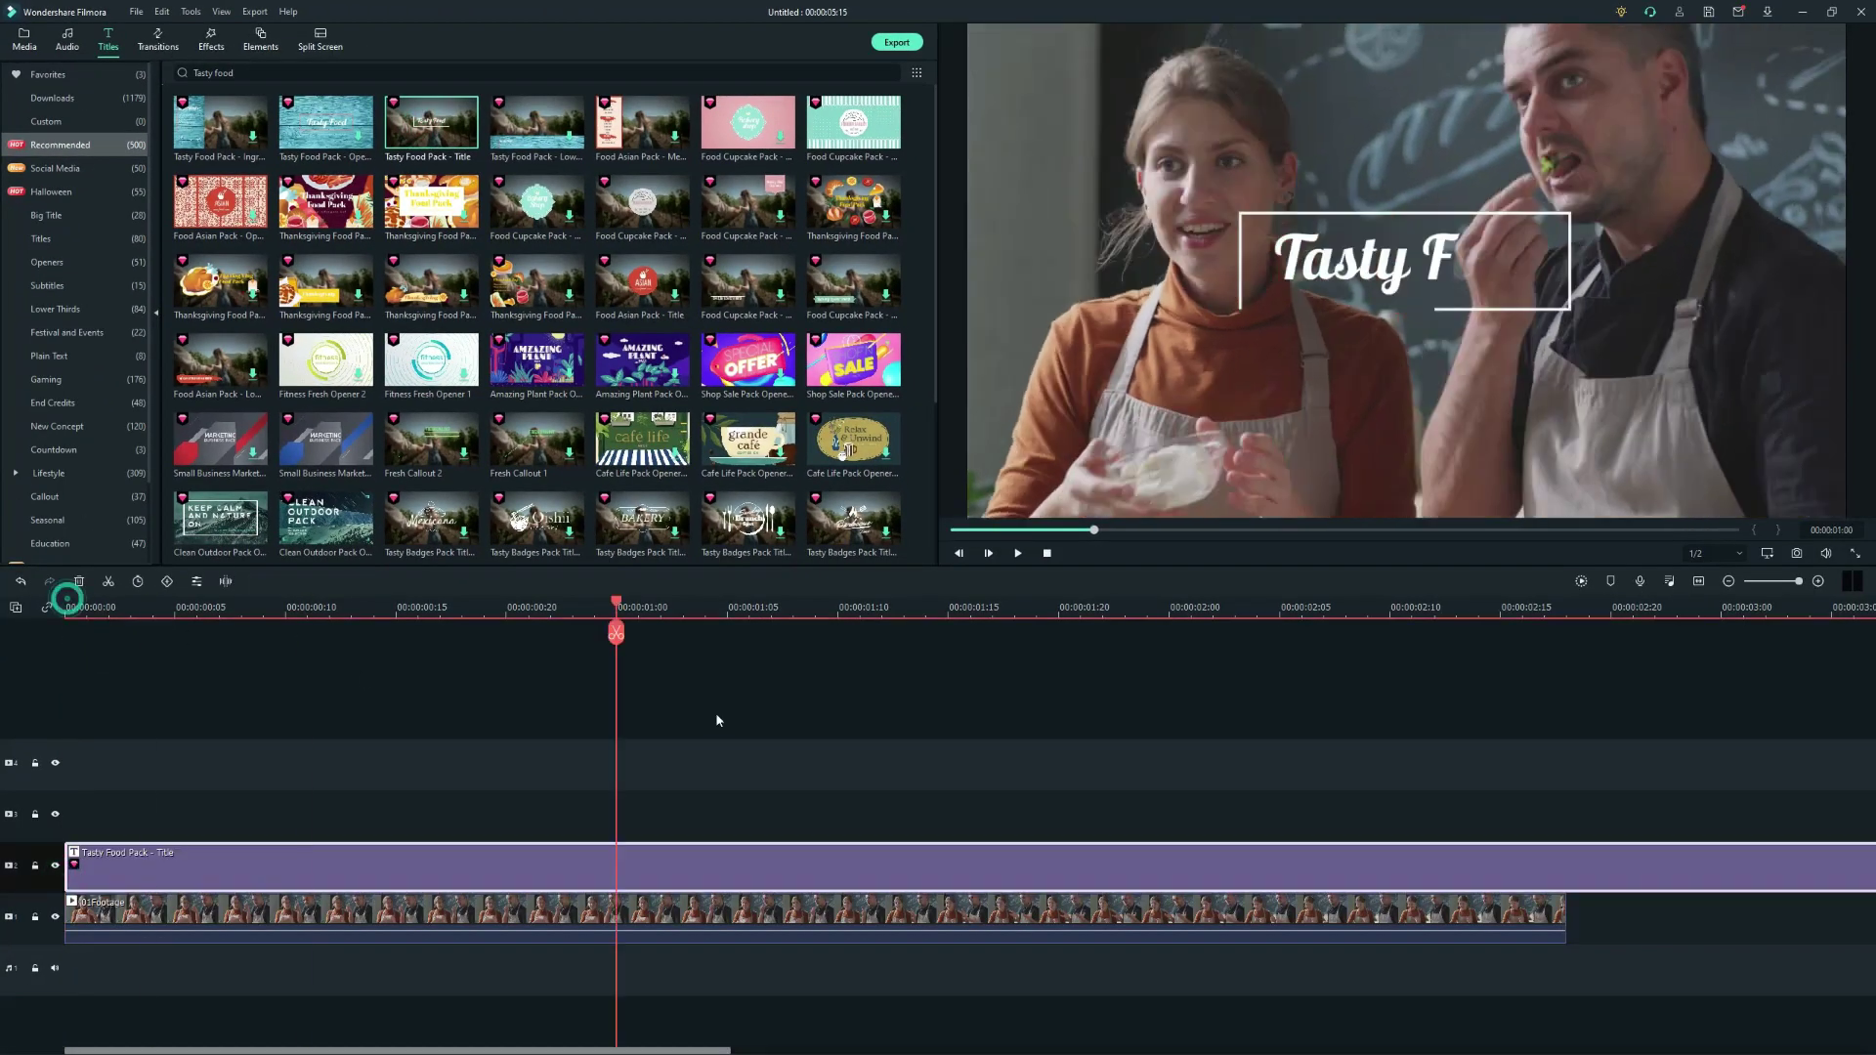
Trim the Tasty Food title so it ends together with 01Footage at 00:00:02:18.
drag(718, 721, 1558, 813)
click(1598, 865)
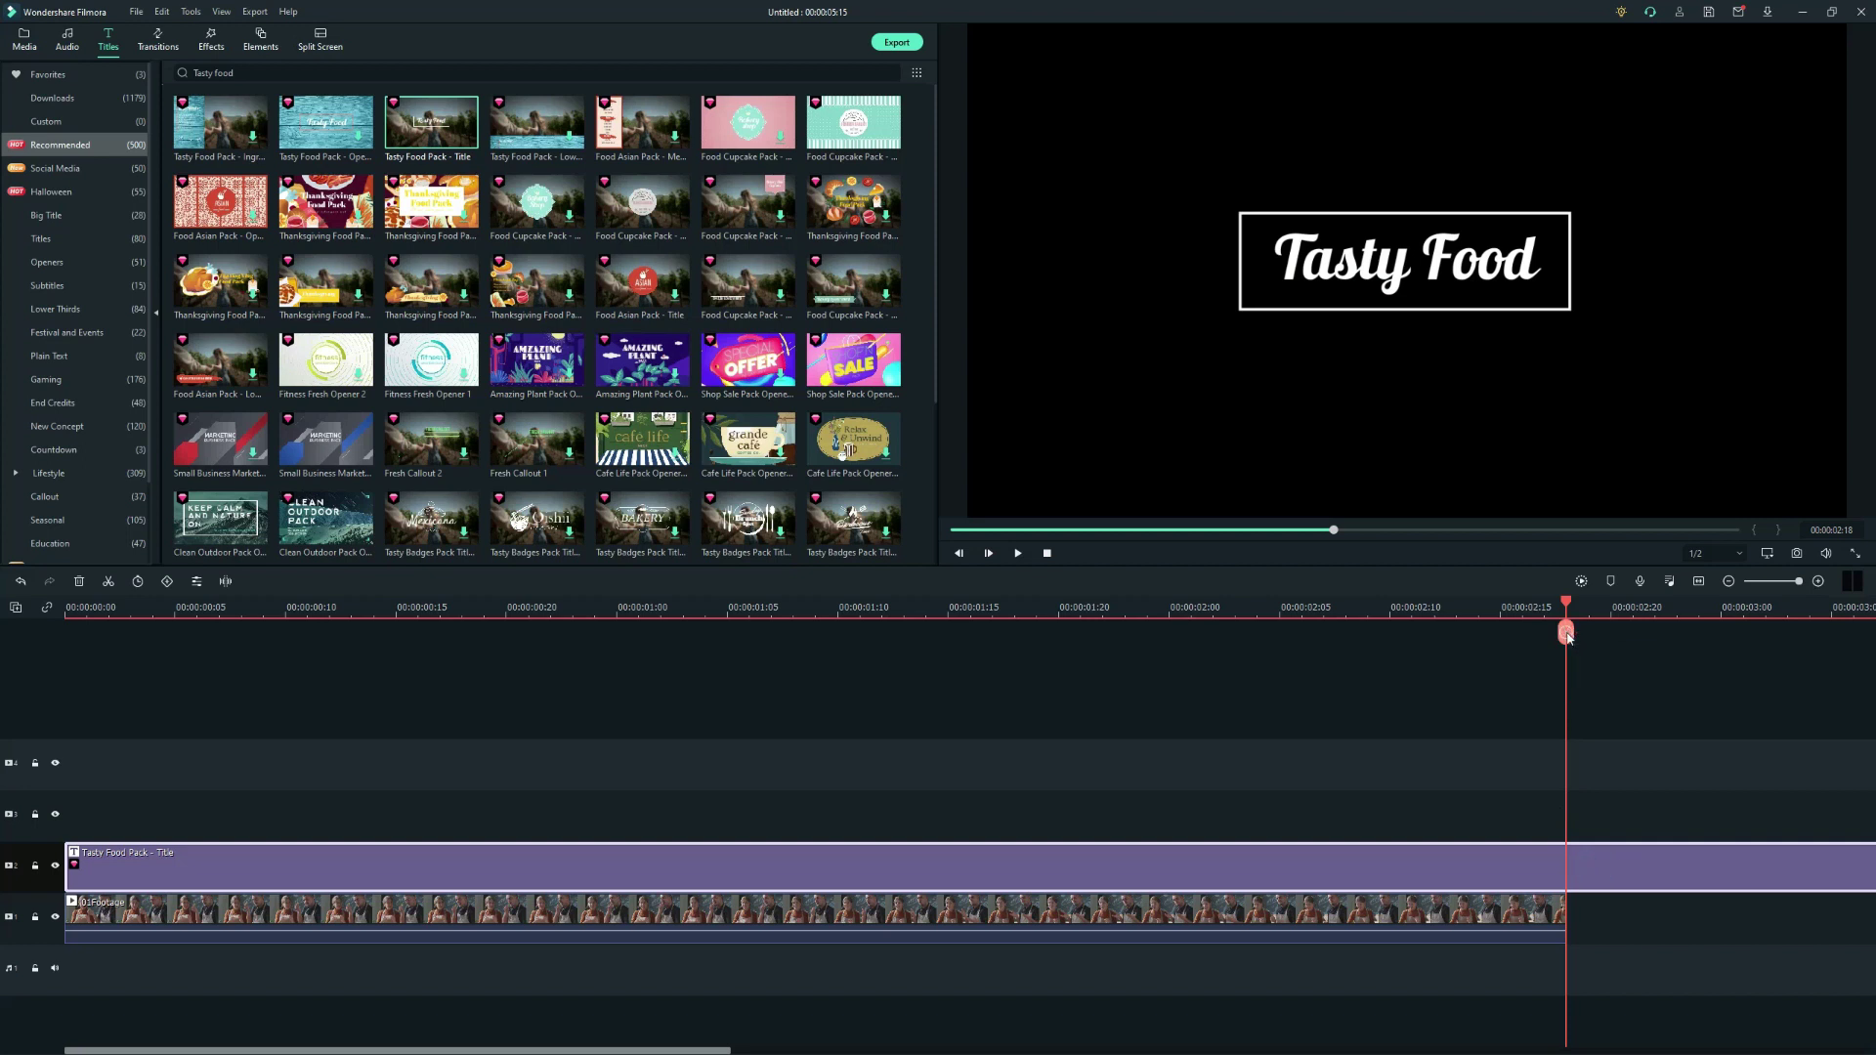
click(1566, 633)
click(1657, 877)
key(Delete)
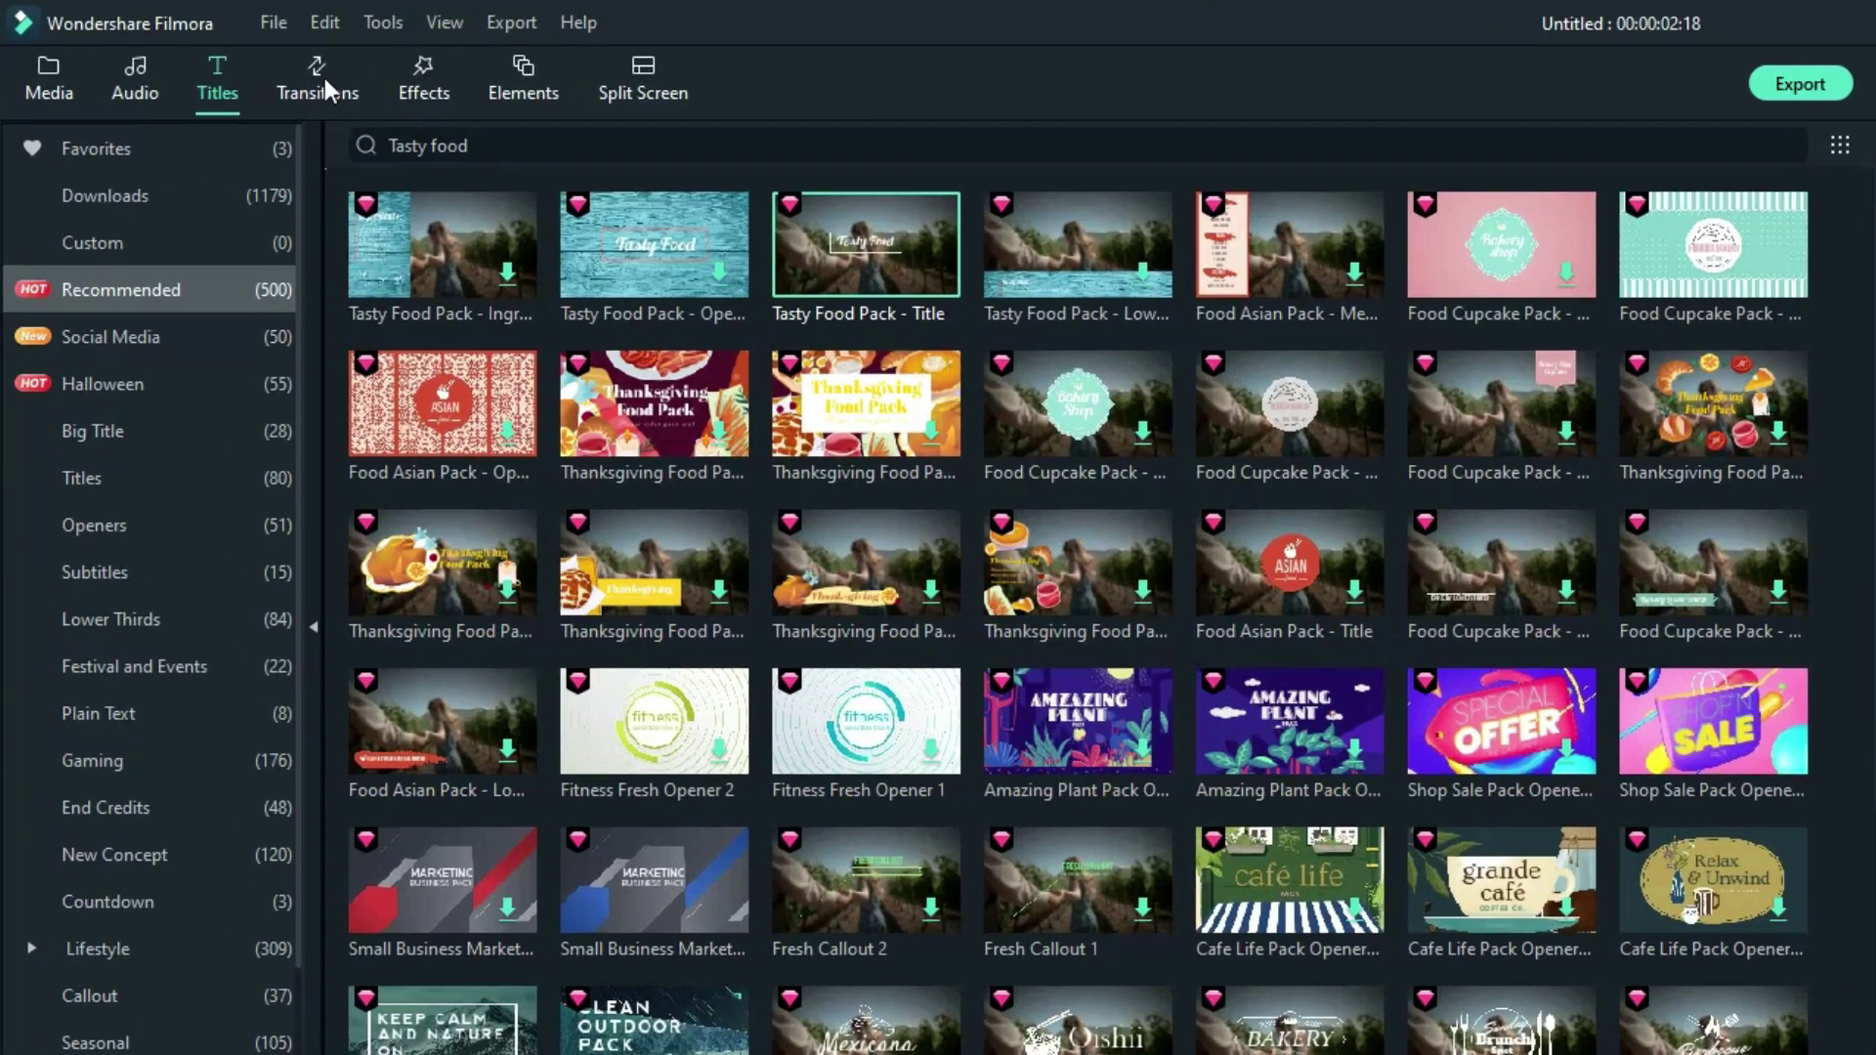
Apply a Dissolve transition to the end of the Tasty Food title and shorten it slightly.
click(157, 40)
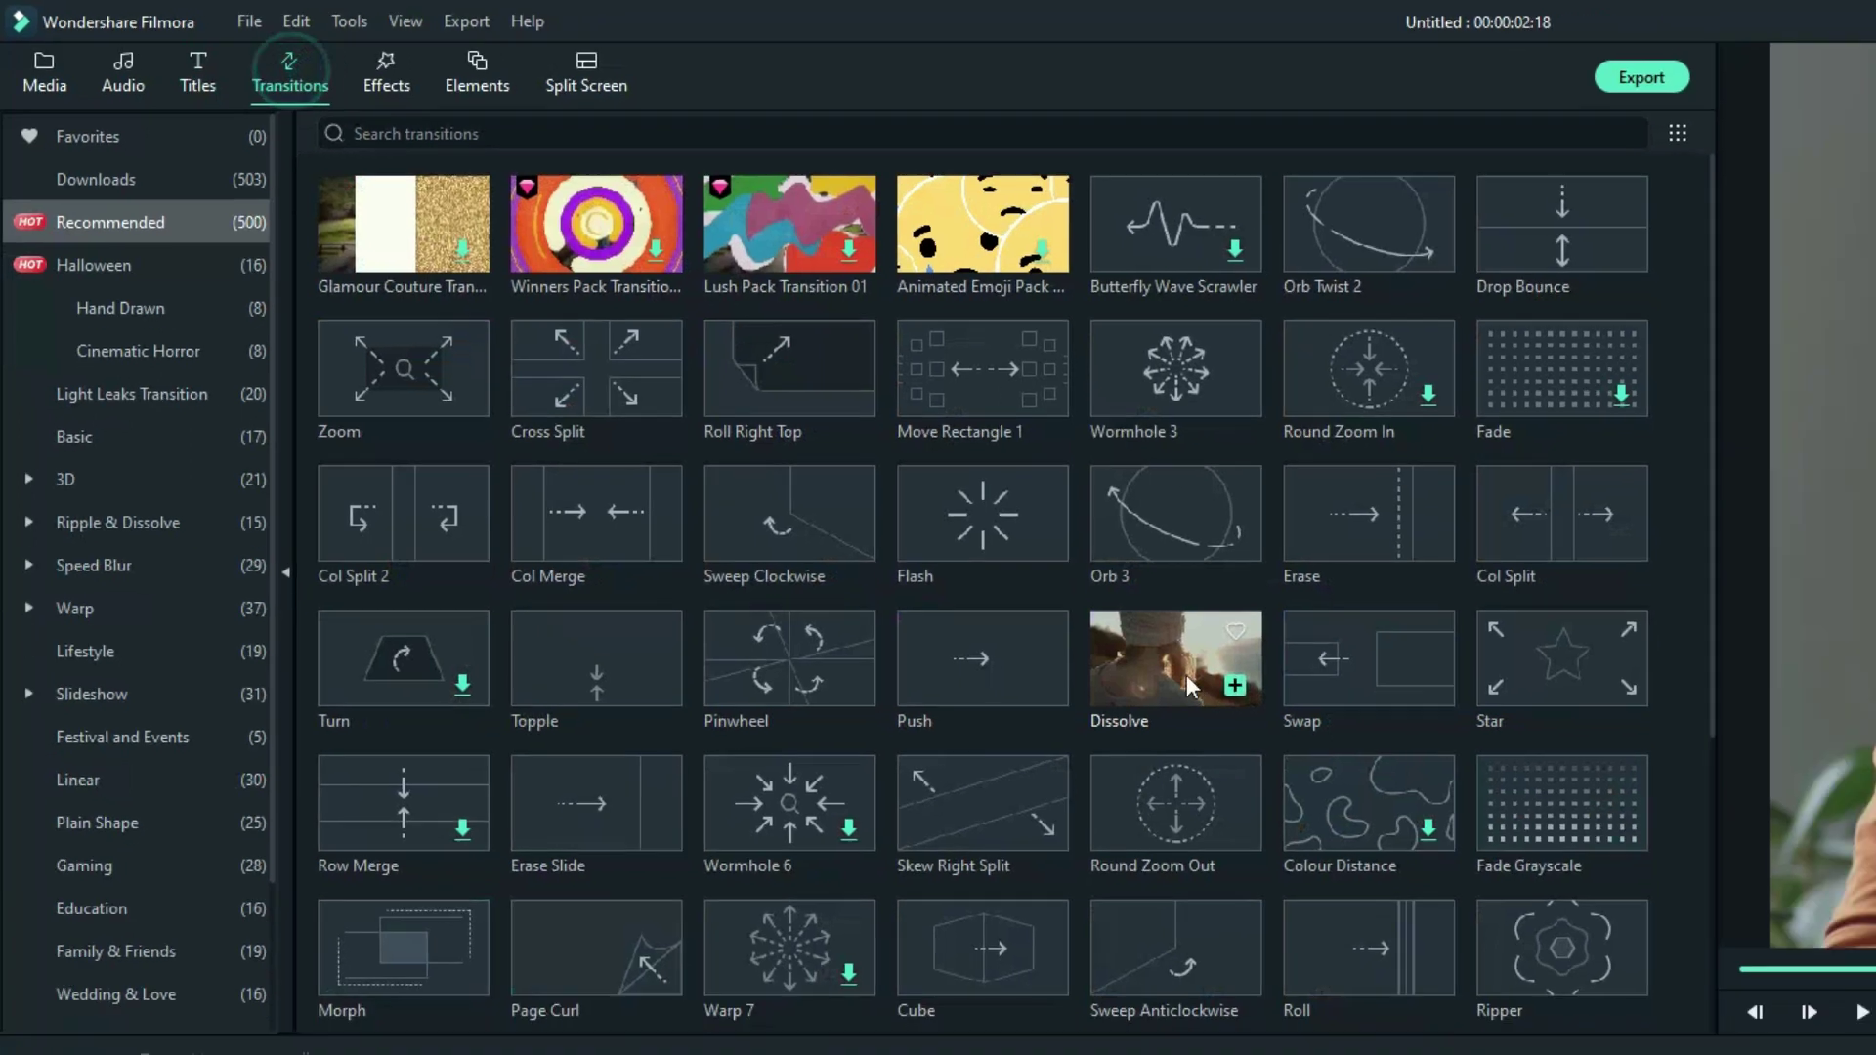
drag(1260, 713, 1875, 1054)
drag(1119, 865, 1178, 889)
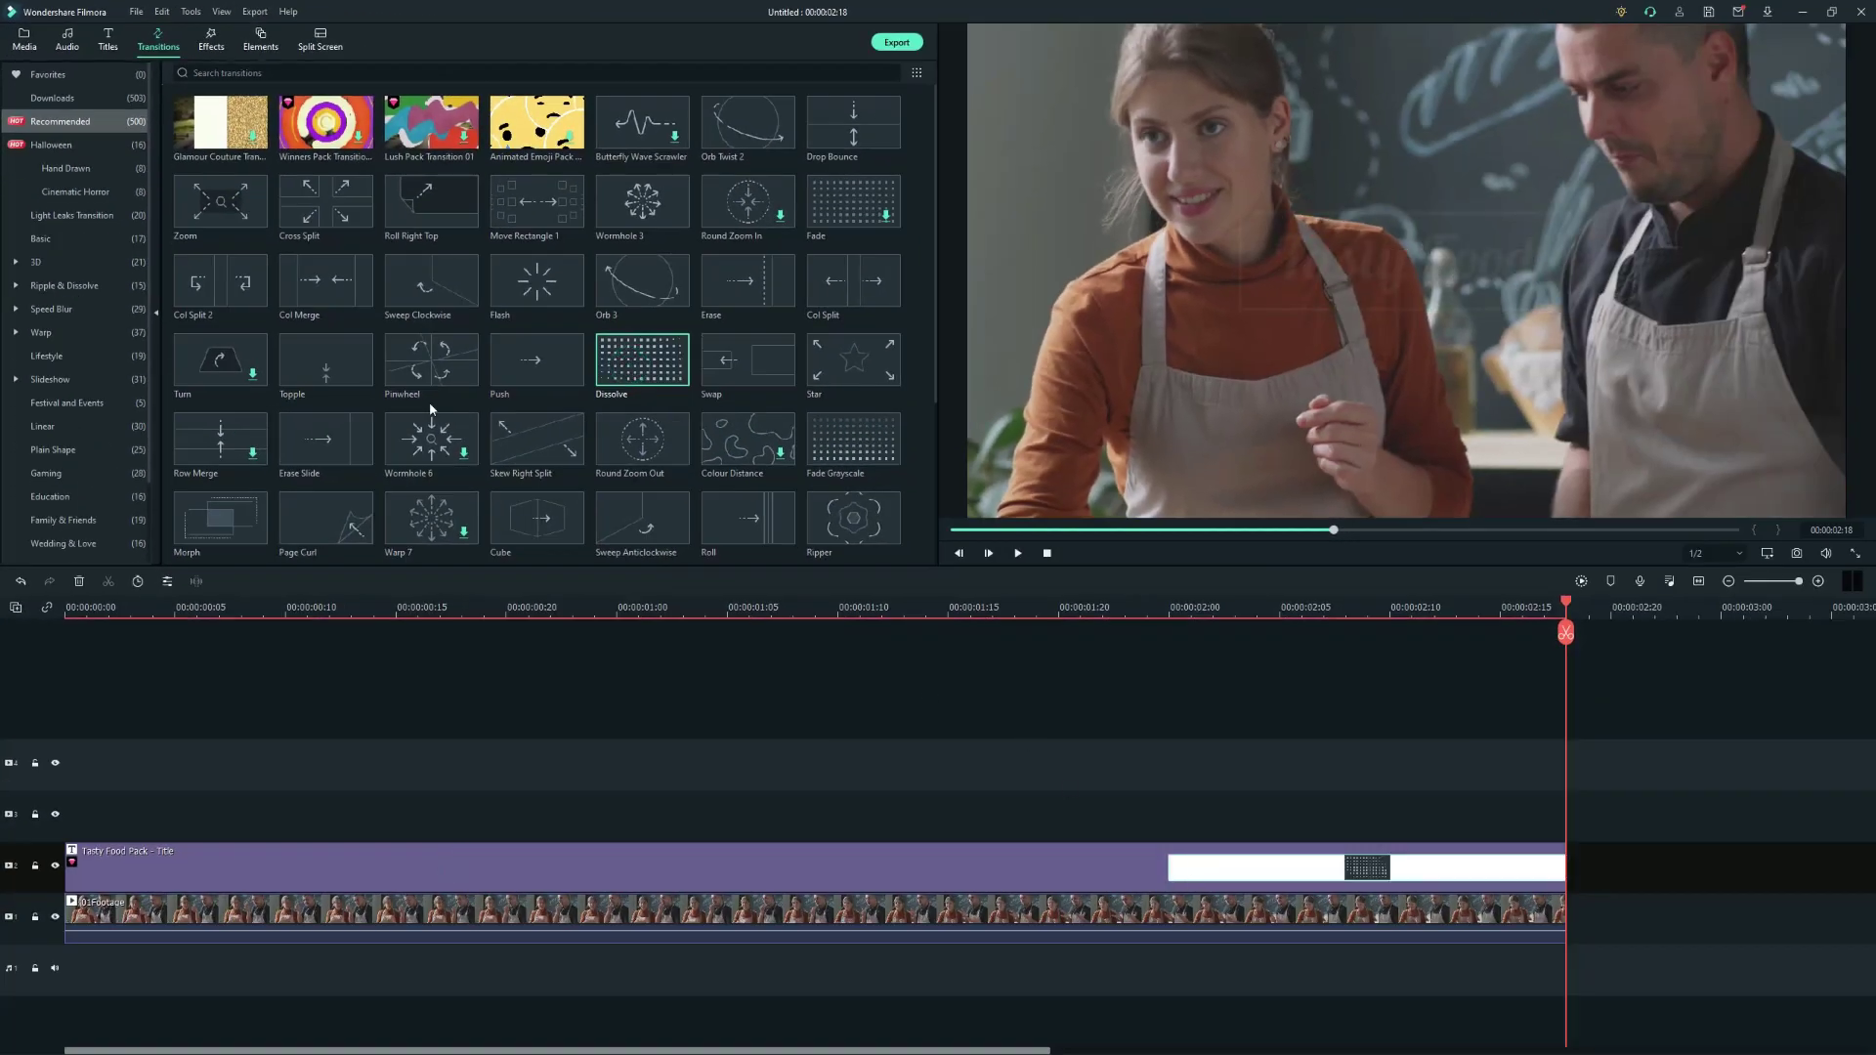
Add 02Footage to the first video track directly after 01Footage.
click(25, 37)
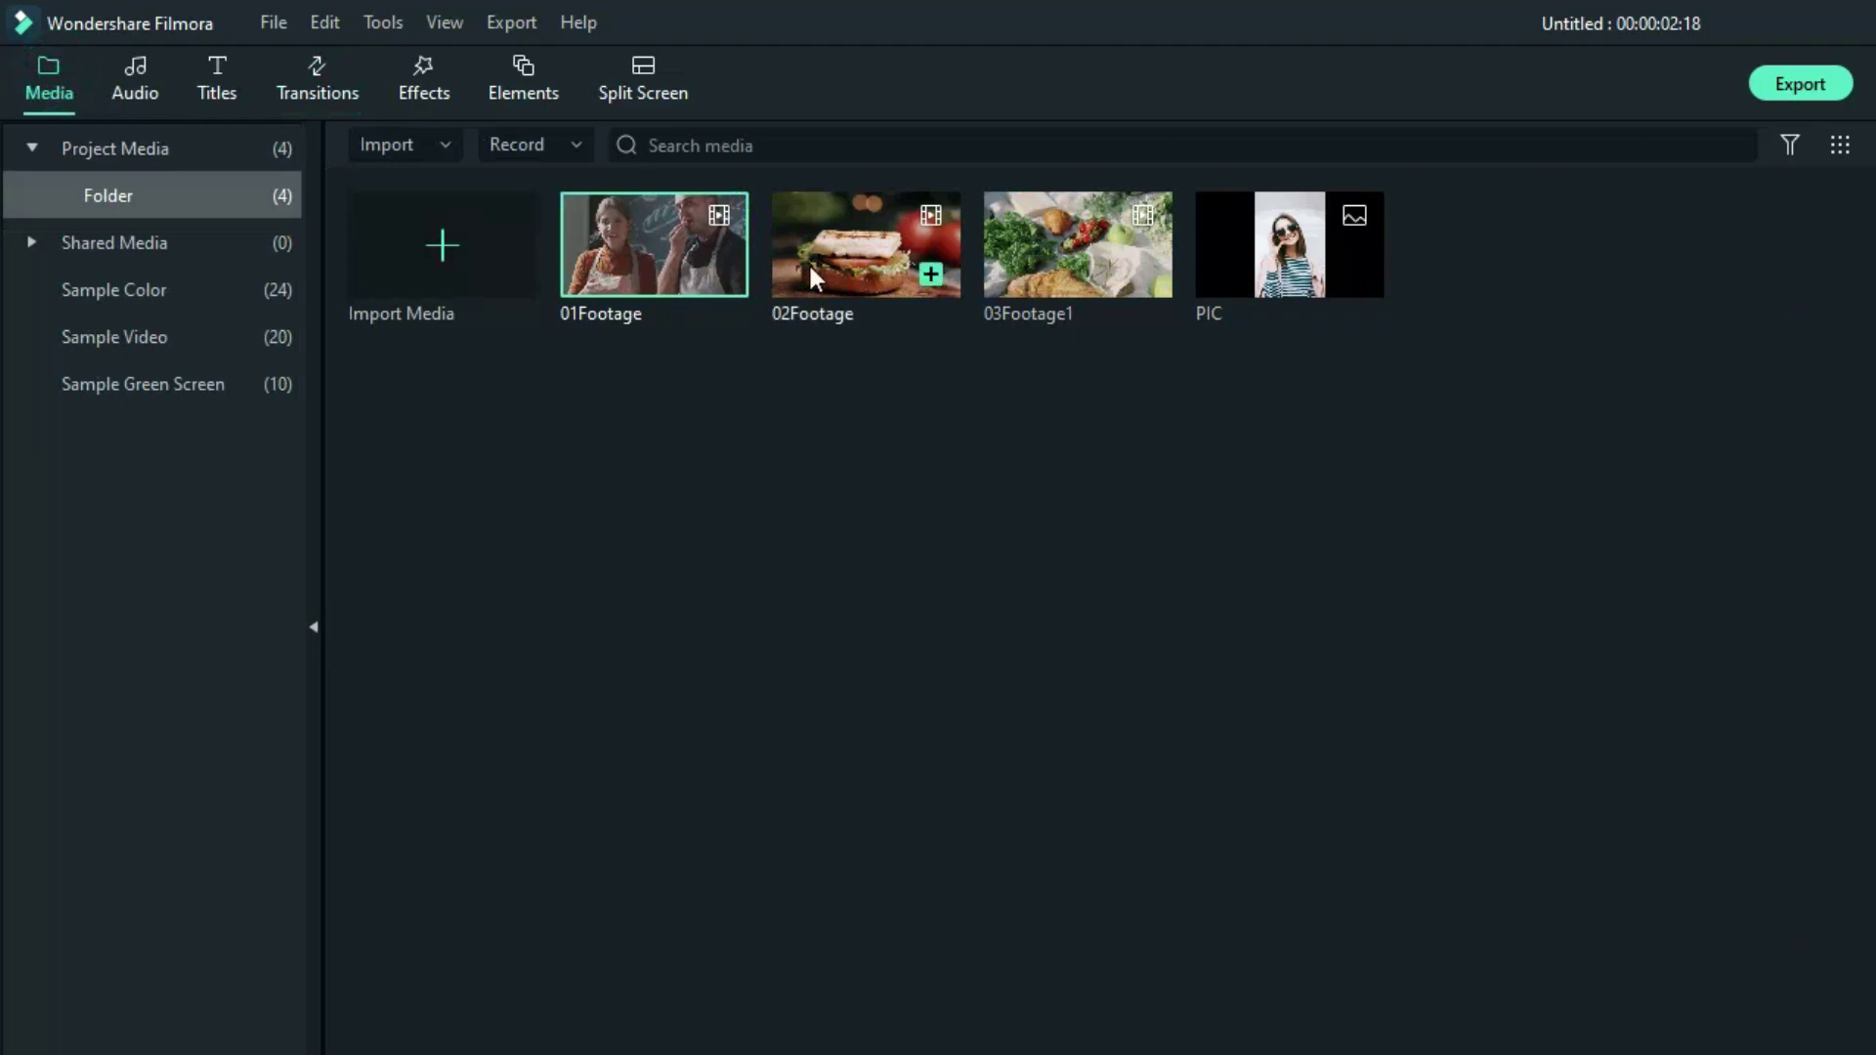
click(931, 274)
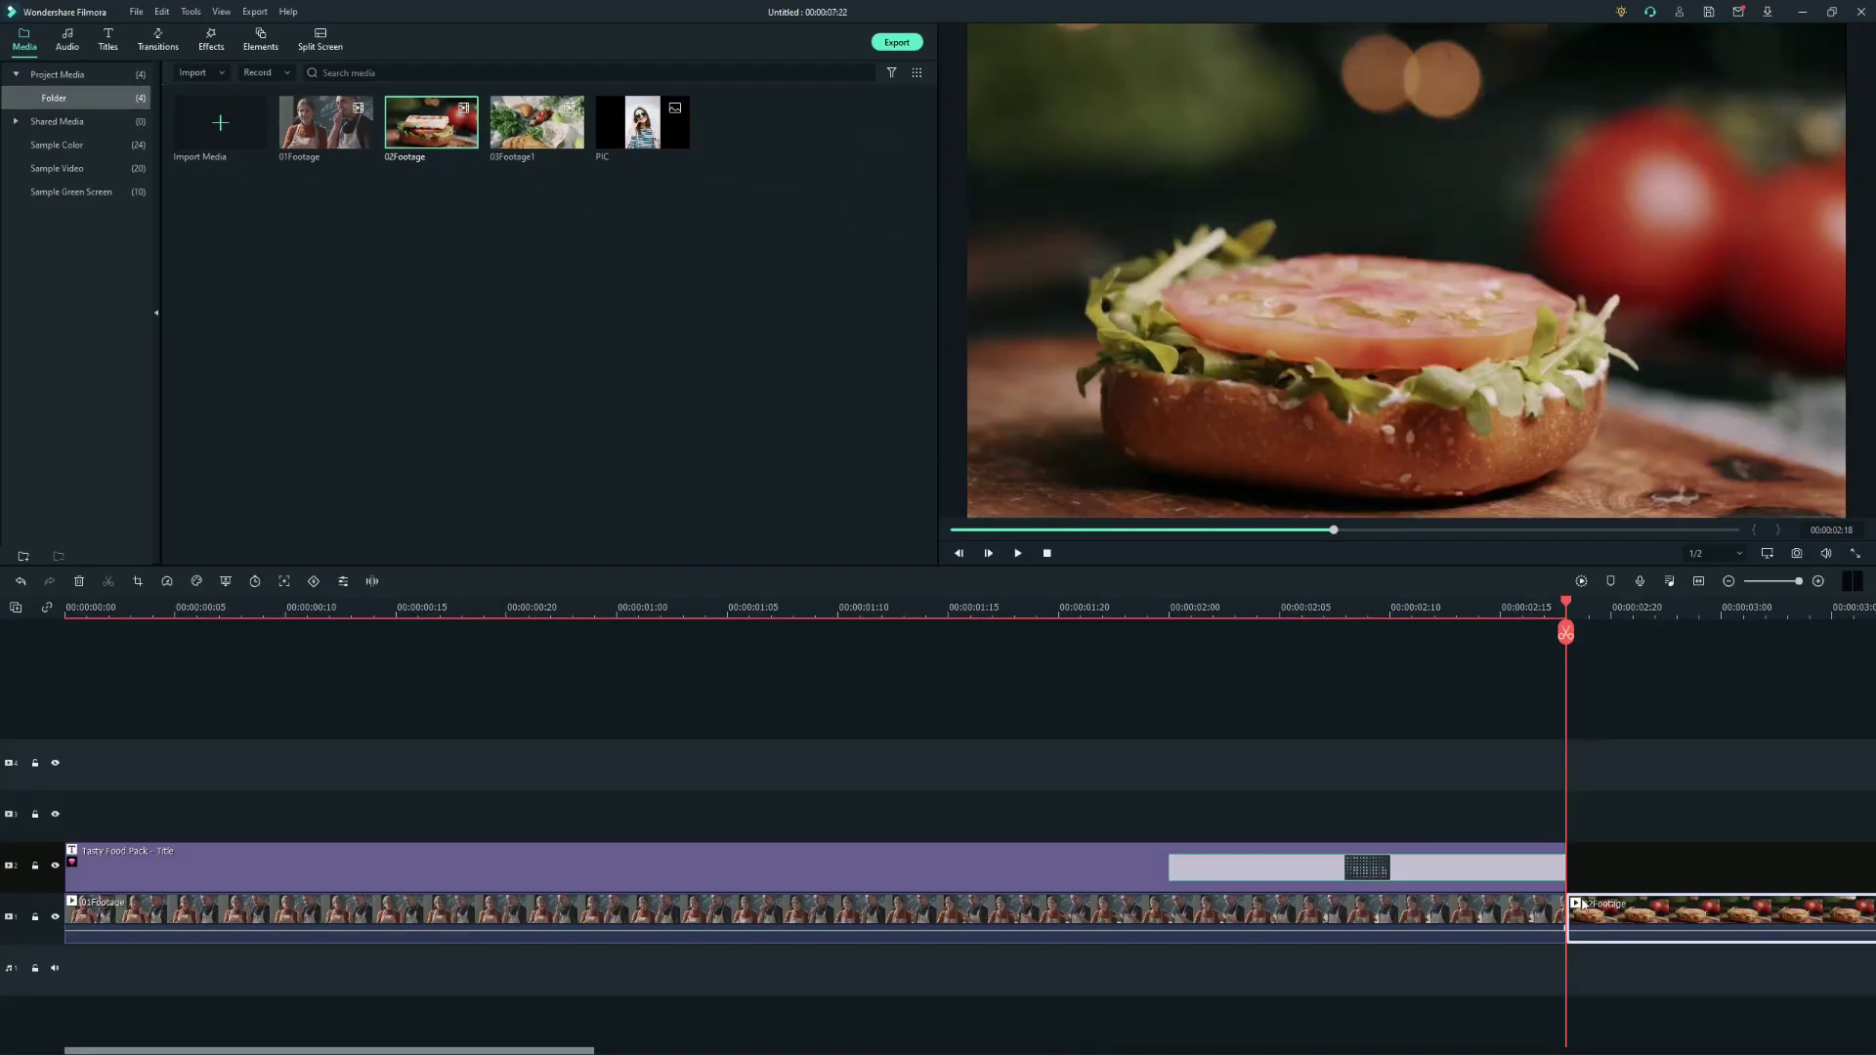
click(1701, 583)
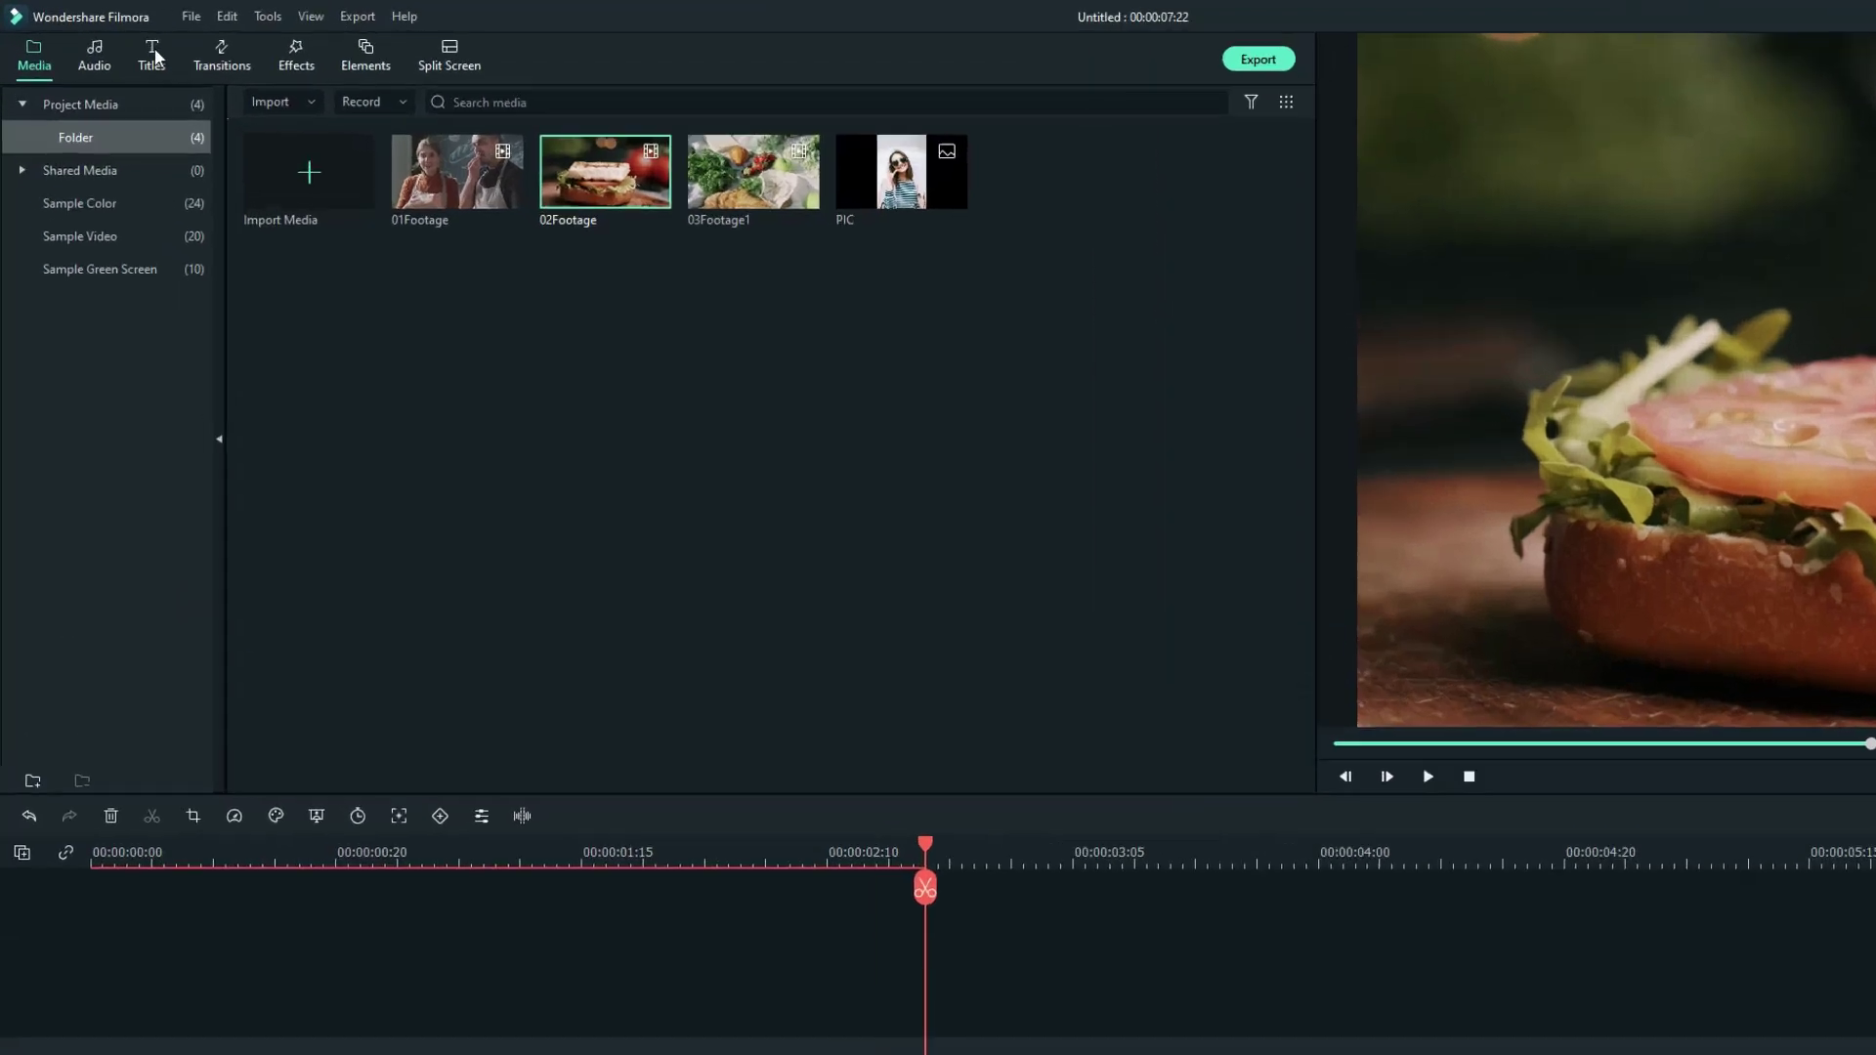
Search the titles for "Youtube Pack Lowerthird" and place the one with like, notify and subscribe buttons above the start of 02Footage.
click(108, 39)
click(547, 144)
key(ctrl+a)
key(BackSpace)
text(Youtube)
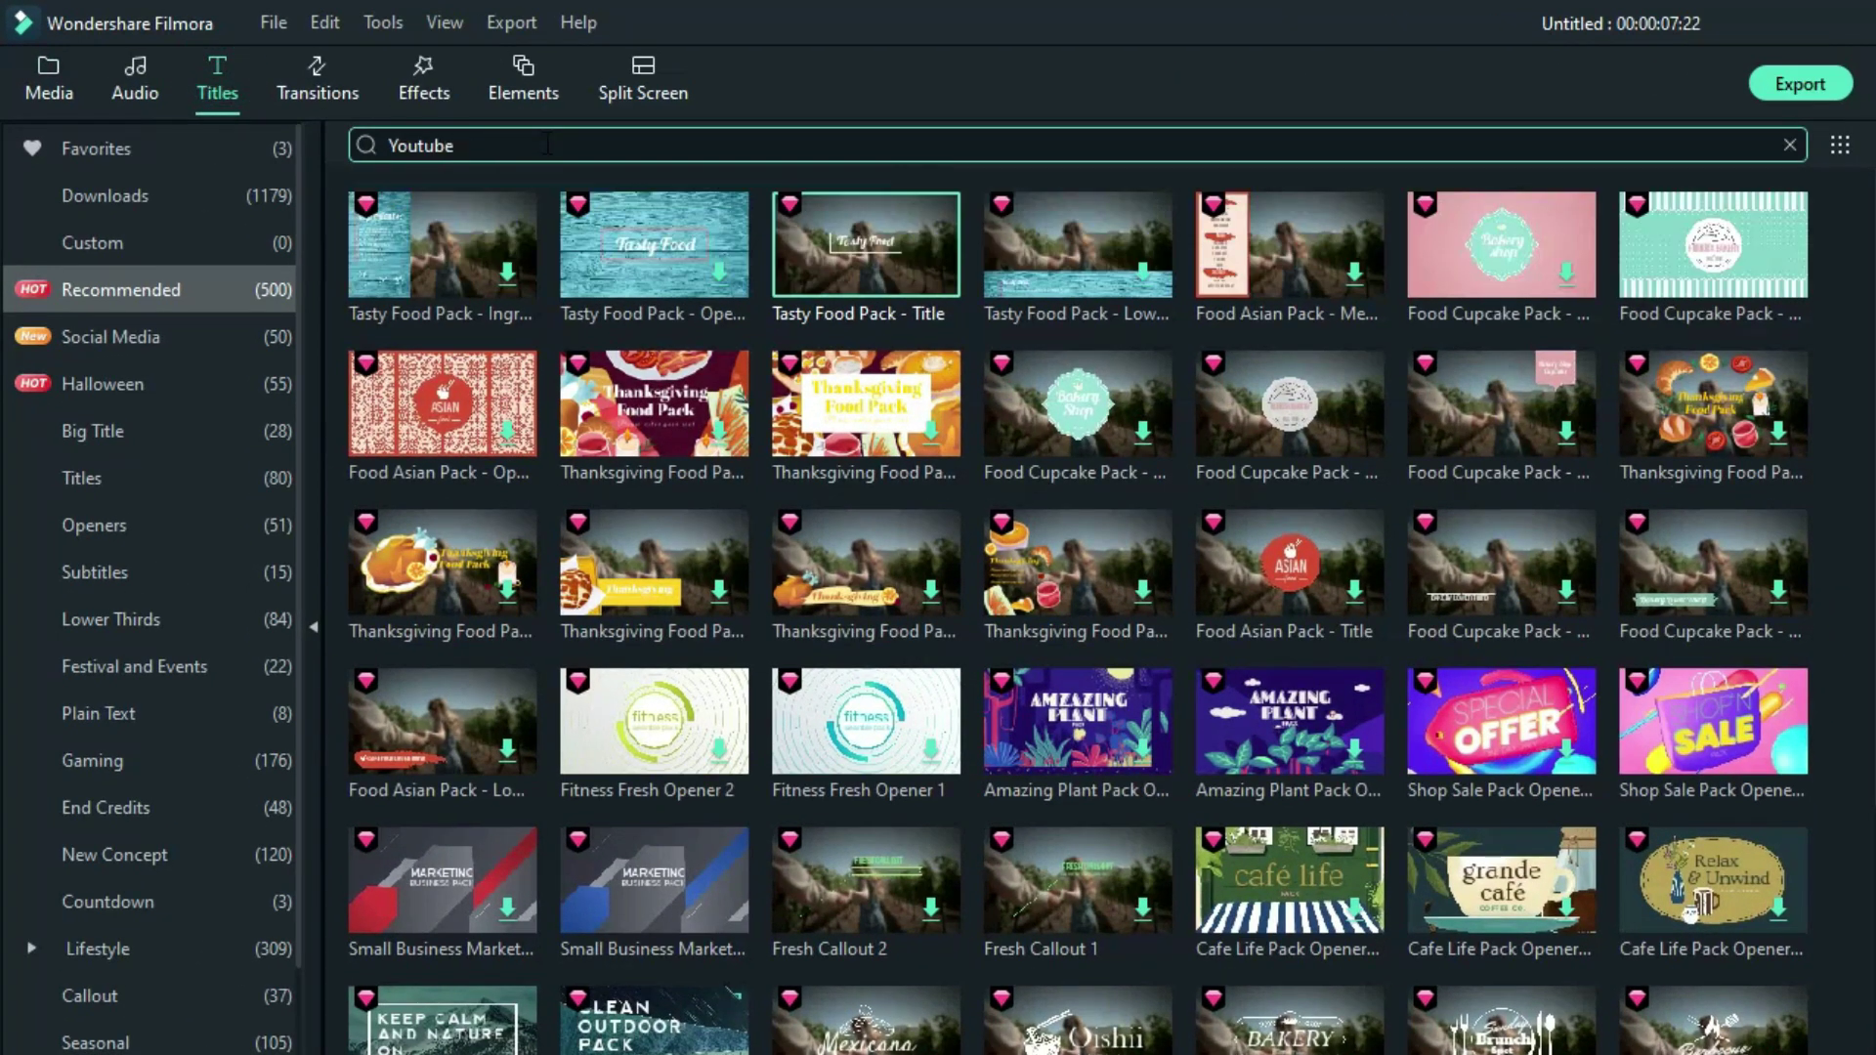
key(Return)
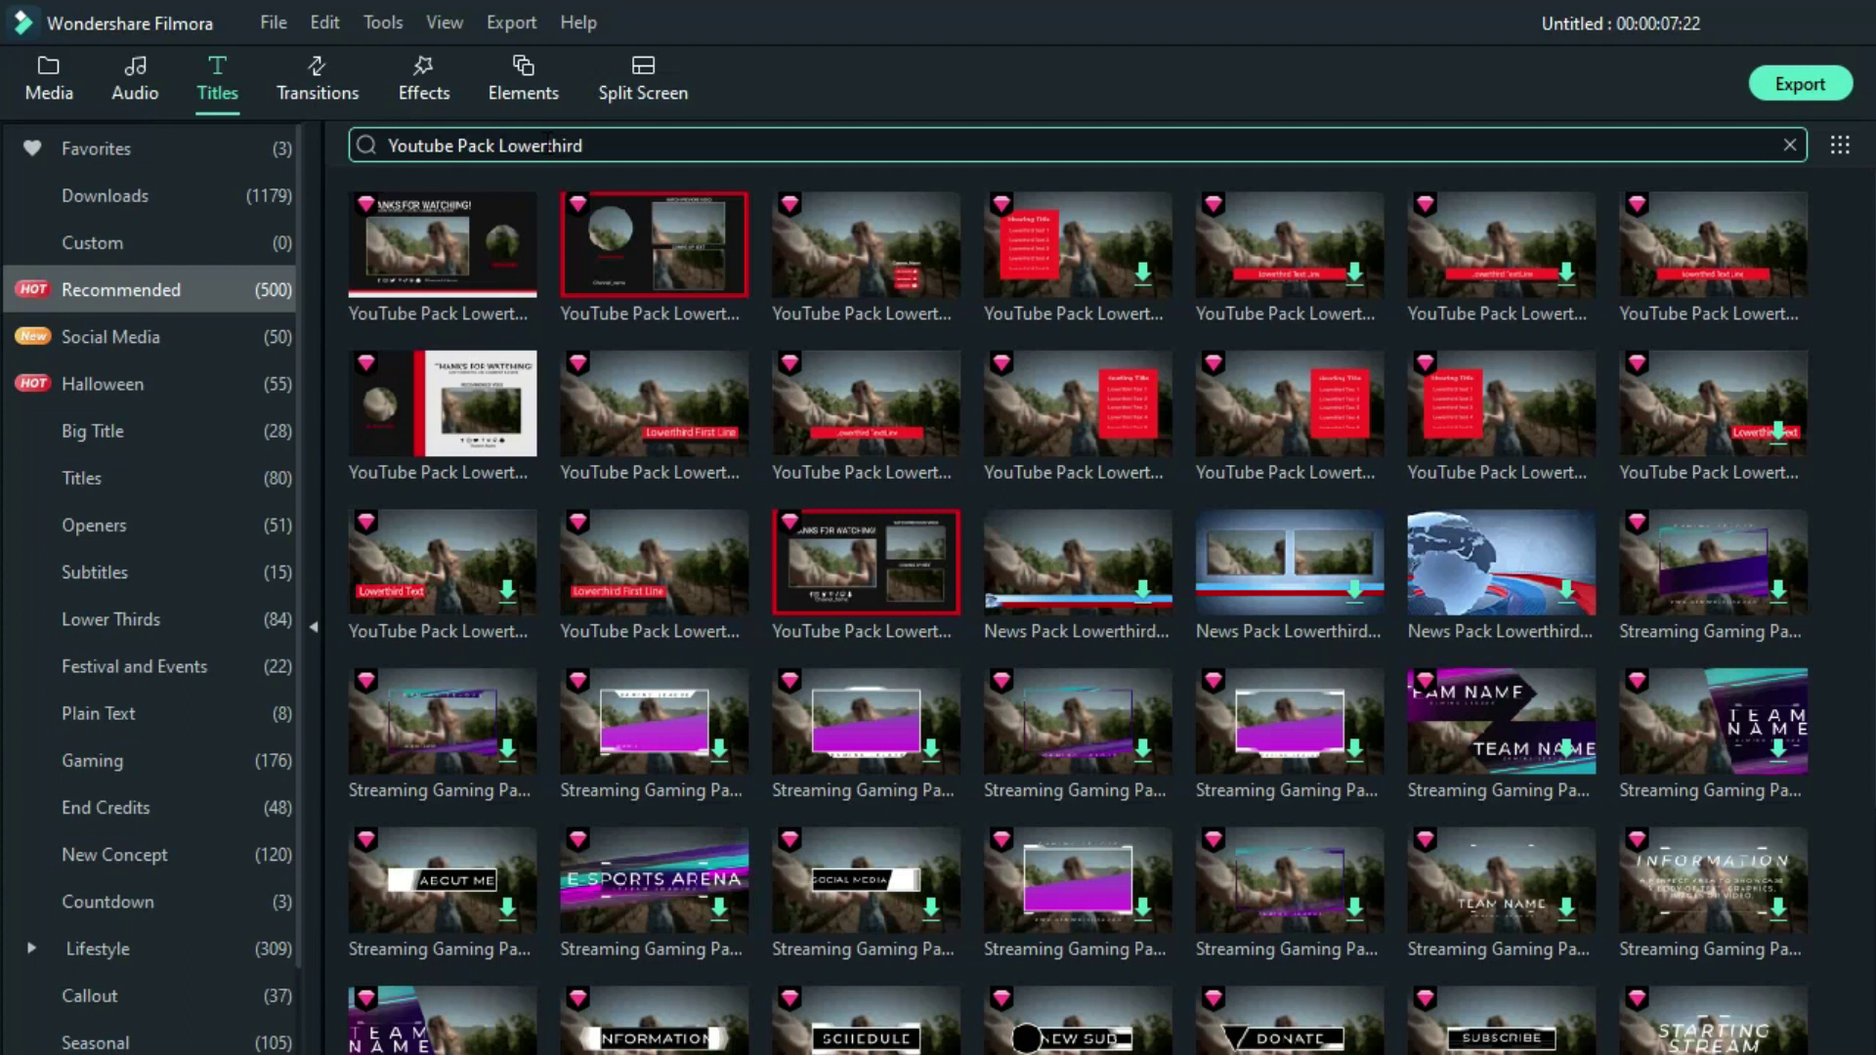
drag(877, 245, 1339, 1054)
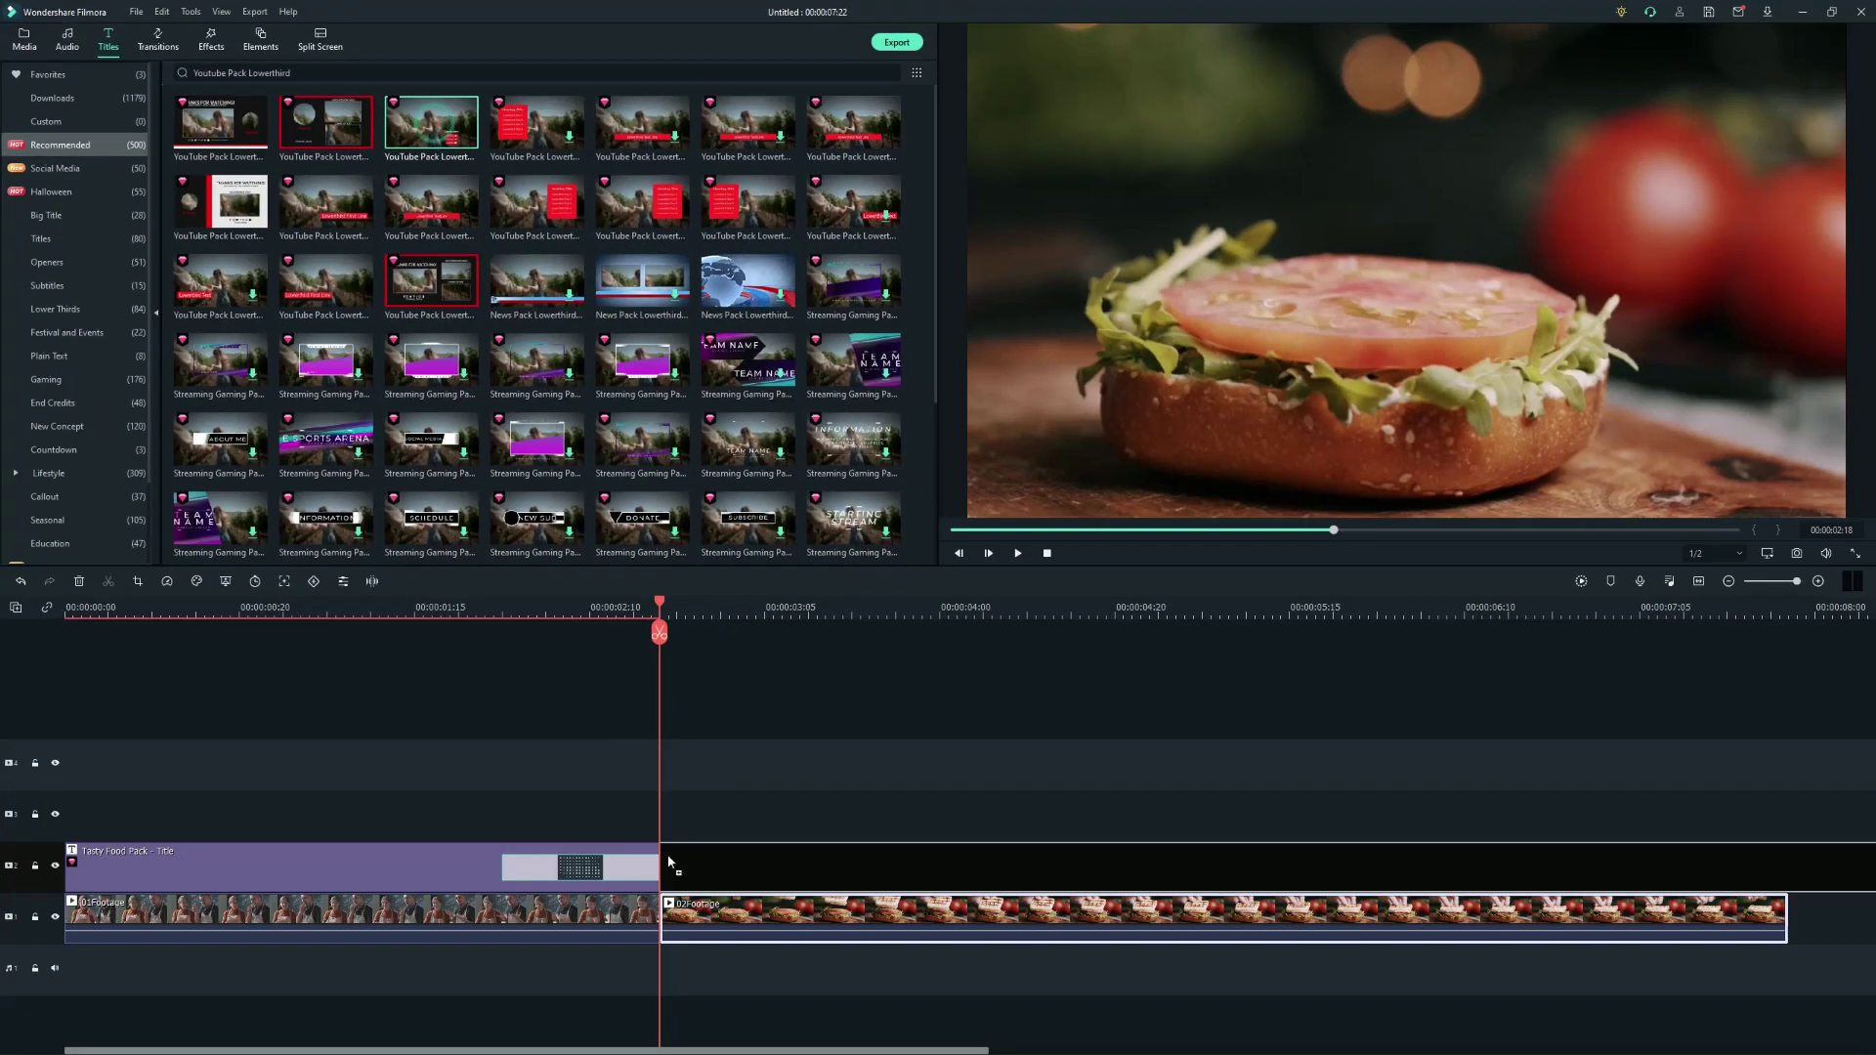
drag(668, 860, 675, 860)
Cut the YouTube lower-third title at the end of 02Footage and delete the excess.
drag(660, 633, 1780, 743)
key(ctrl+b)
key(Delete)
Move the like, notify and subscribe buttons of the YouTube lower-third title toward the right edge of the picture.
drag(1787, 601, 1573, 658)
click(1600, 443)
drag(1599, 442, 1745, 389)
Replace the Channel_Name text of the YouTube lower-third title with "Tasty Food" and apply it.
click(1605, 360)
double_click(1605, 359)
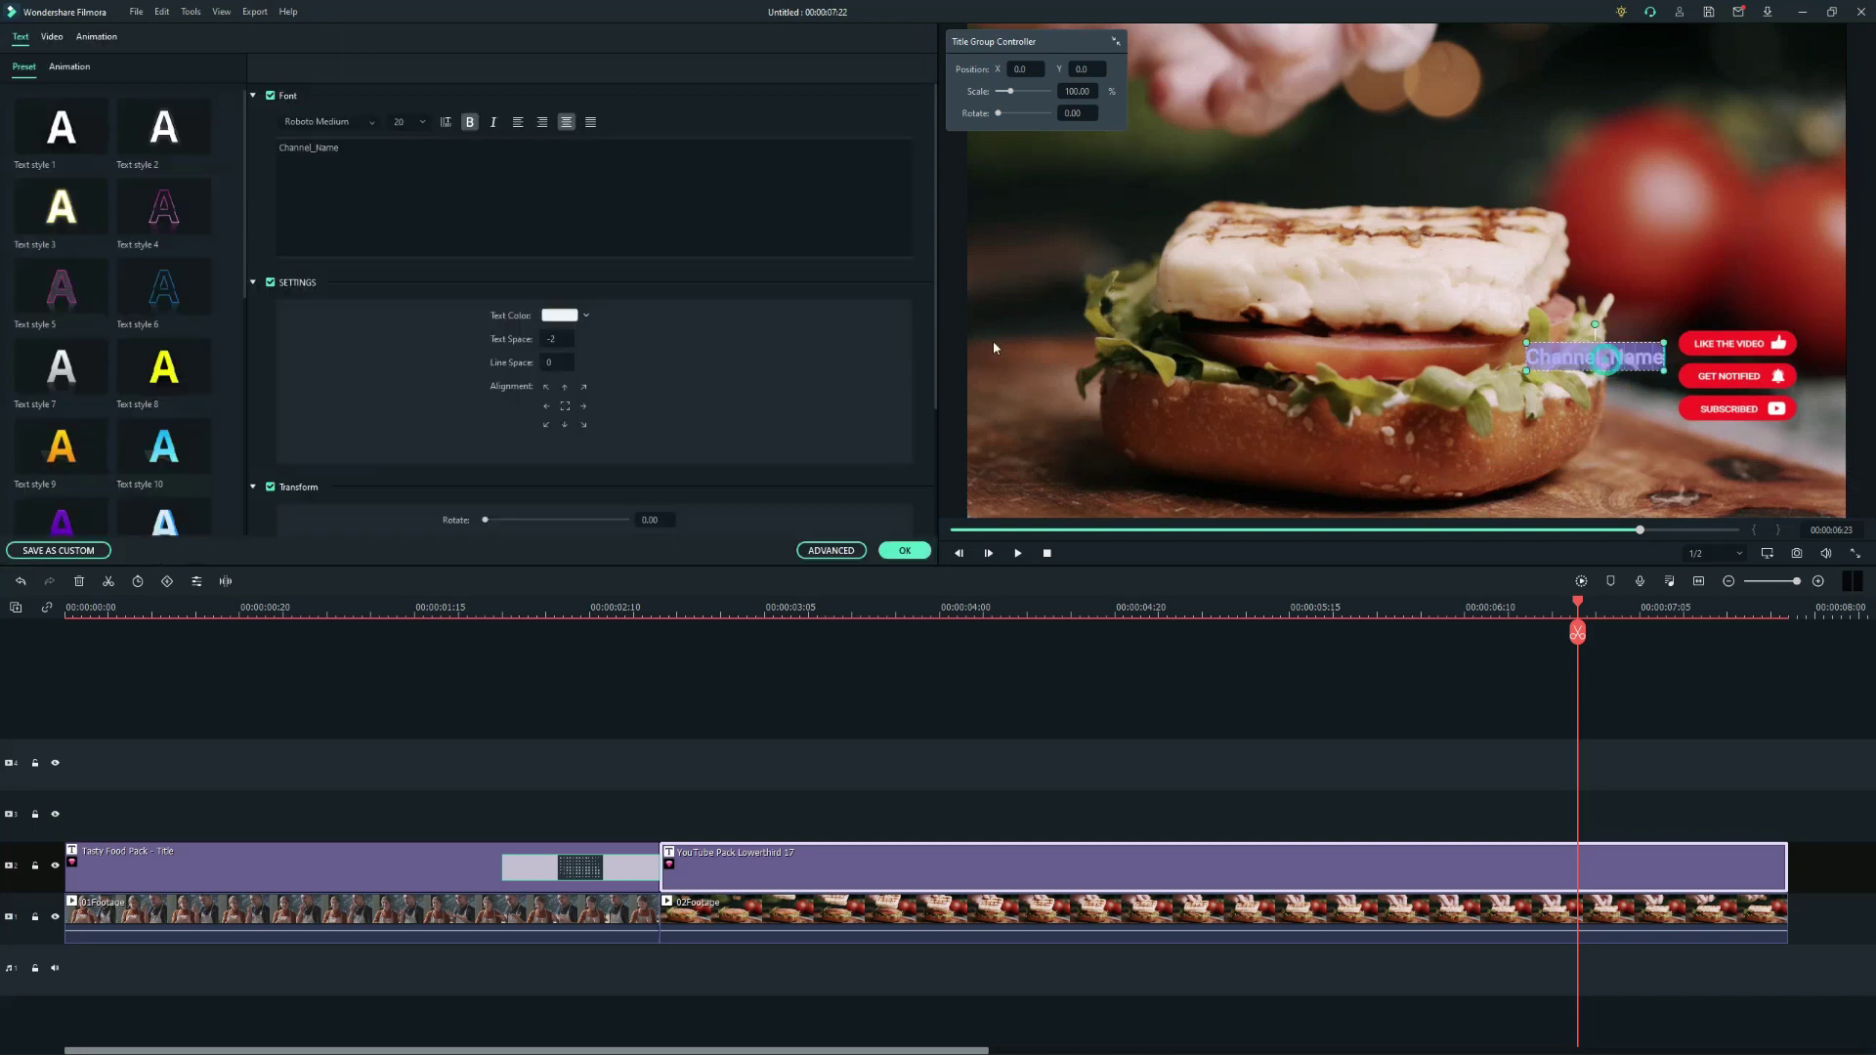
click(414, 159)
key(BackSpace)
key(BackSpace)
key(BackSpace)
key(BackSpace)
key(BackSpace)
key(BackSpace)
key(BackSpace)
key(BackSpace)
key(BackSpace)
key(BackSpace)
key(BackSpace)
key(BackSpace)
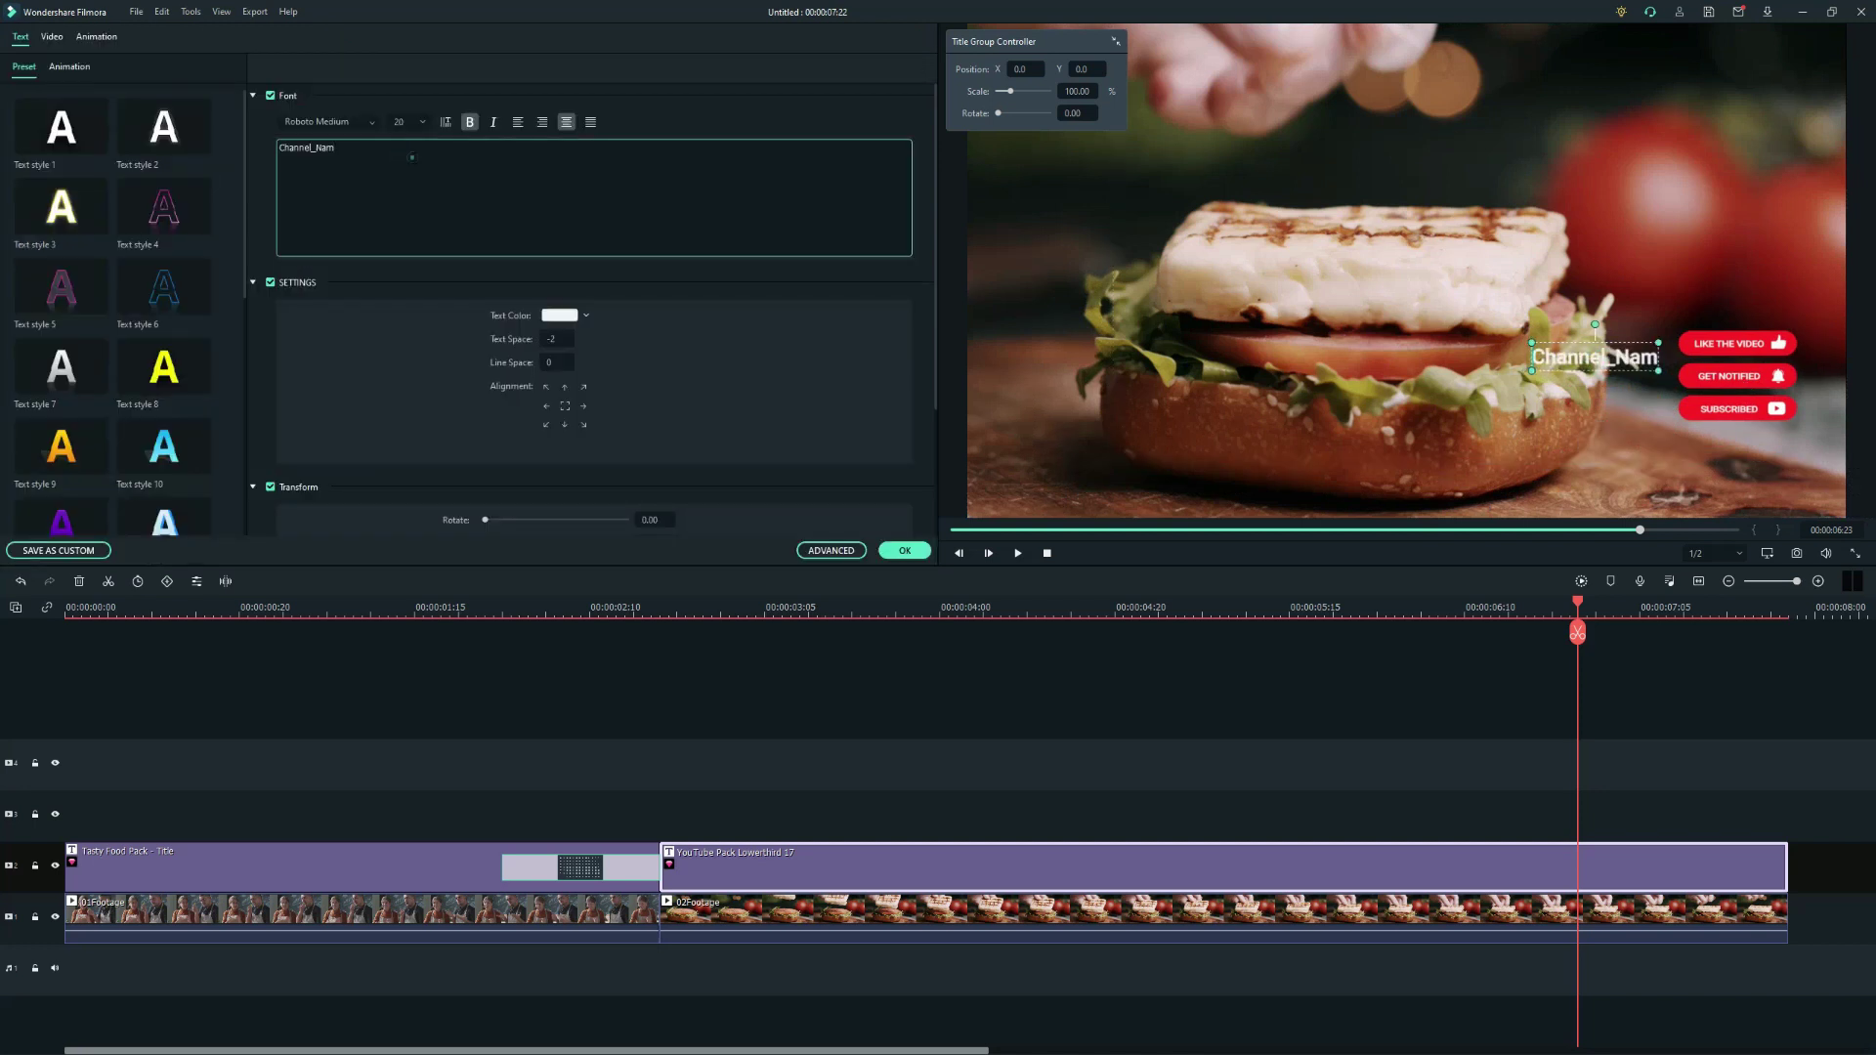
text(Tasty Food)
click(904, 550)
Move the Tasty Food text directly above the Like the Video button and apply the title changes.
double_click(1612, 359)
drag(1612, 359, 1756, 315)
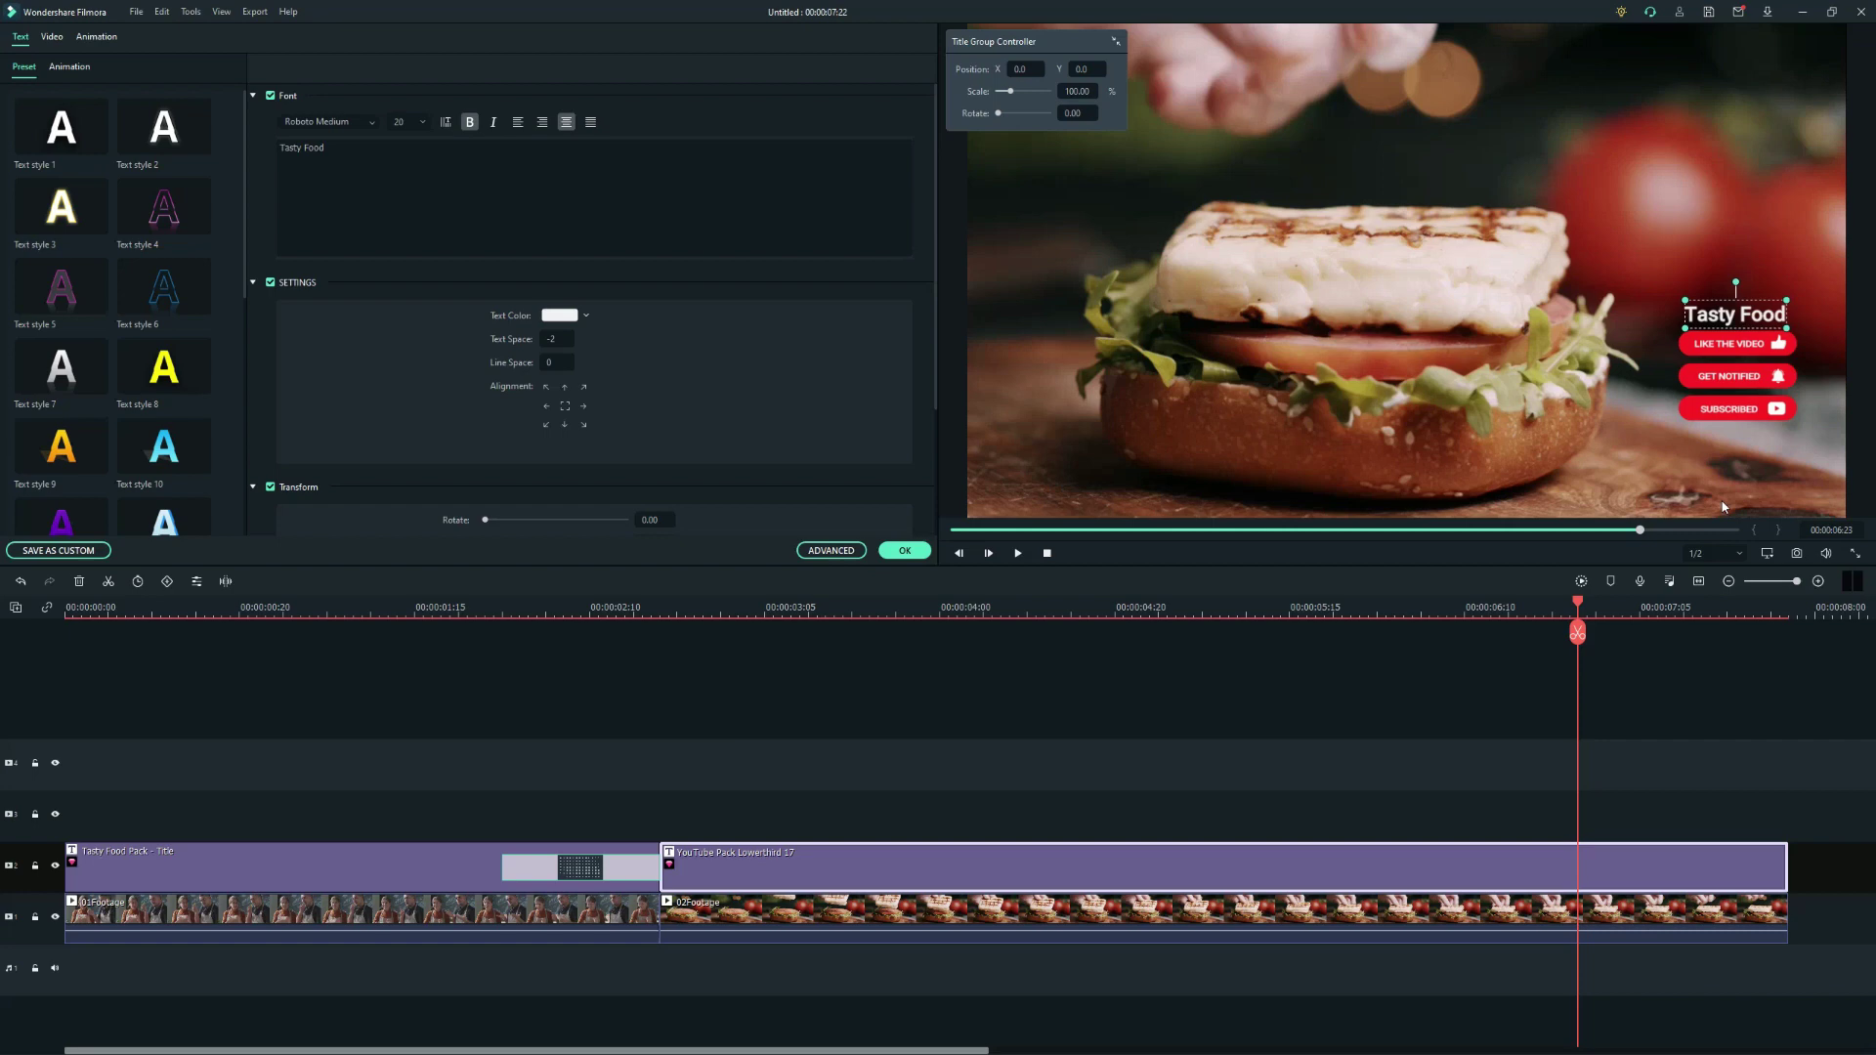
click(1796, 455)
drag(1577, 603, 657, 625)
click(905, 550)
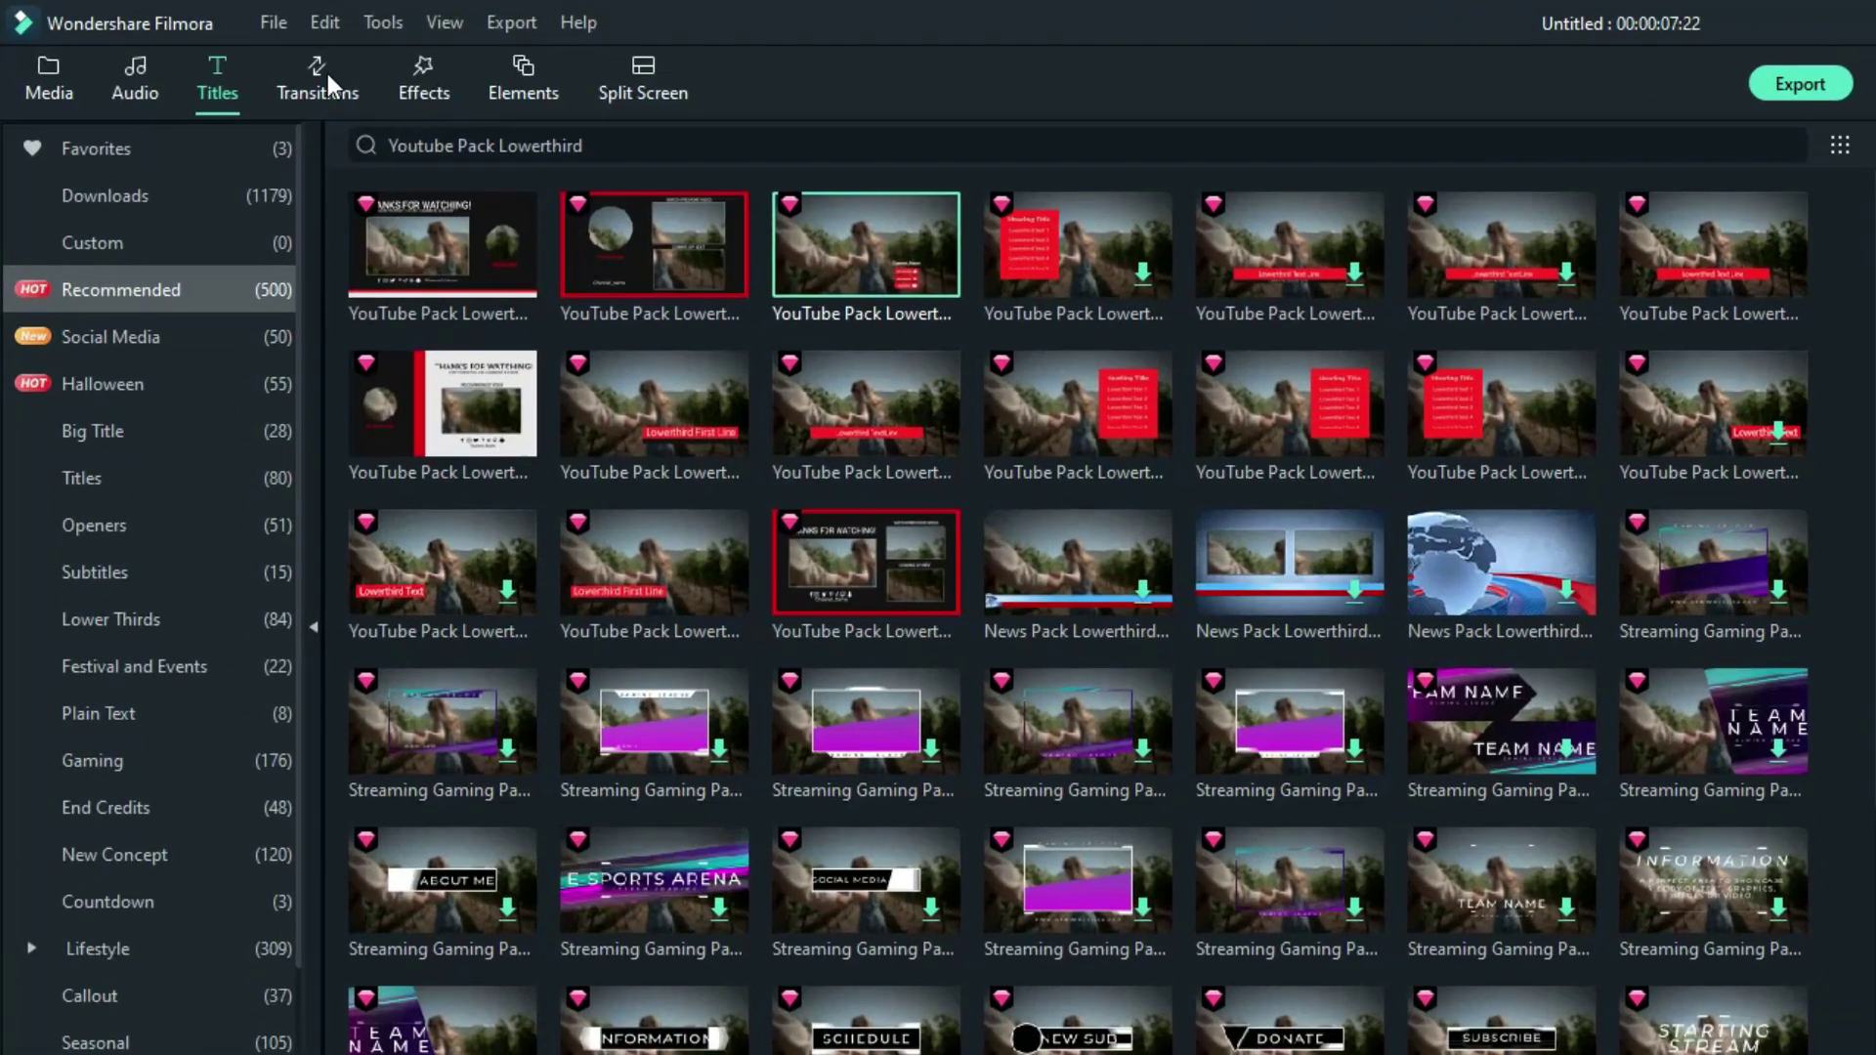
Search the transitions for "food", apply the first Tasty Food Pack transition between 01Footage and 02Footage, and preview it.
click(293, 70)
click(483, 126)
text(food)
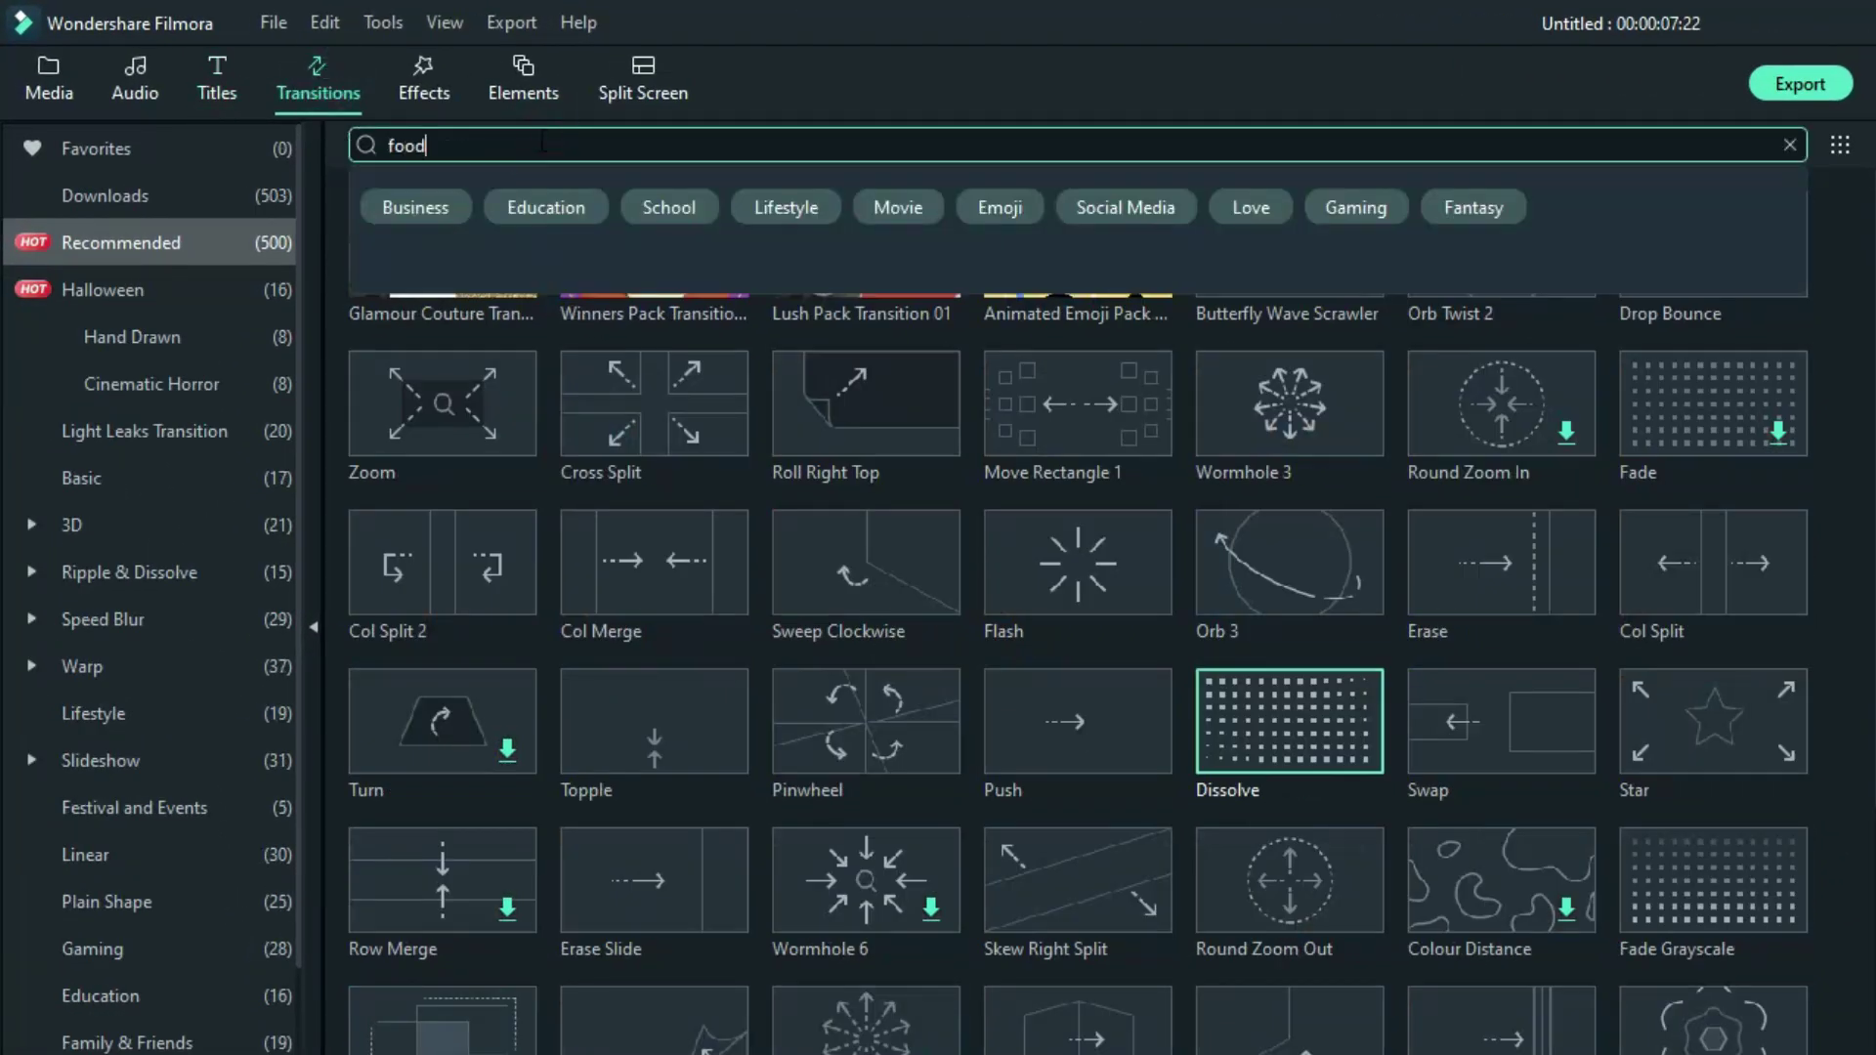
key(Return)
drag(430, 238, 552, 922)
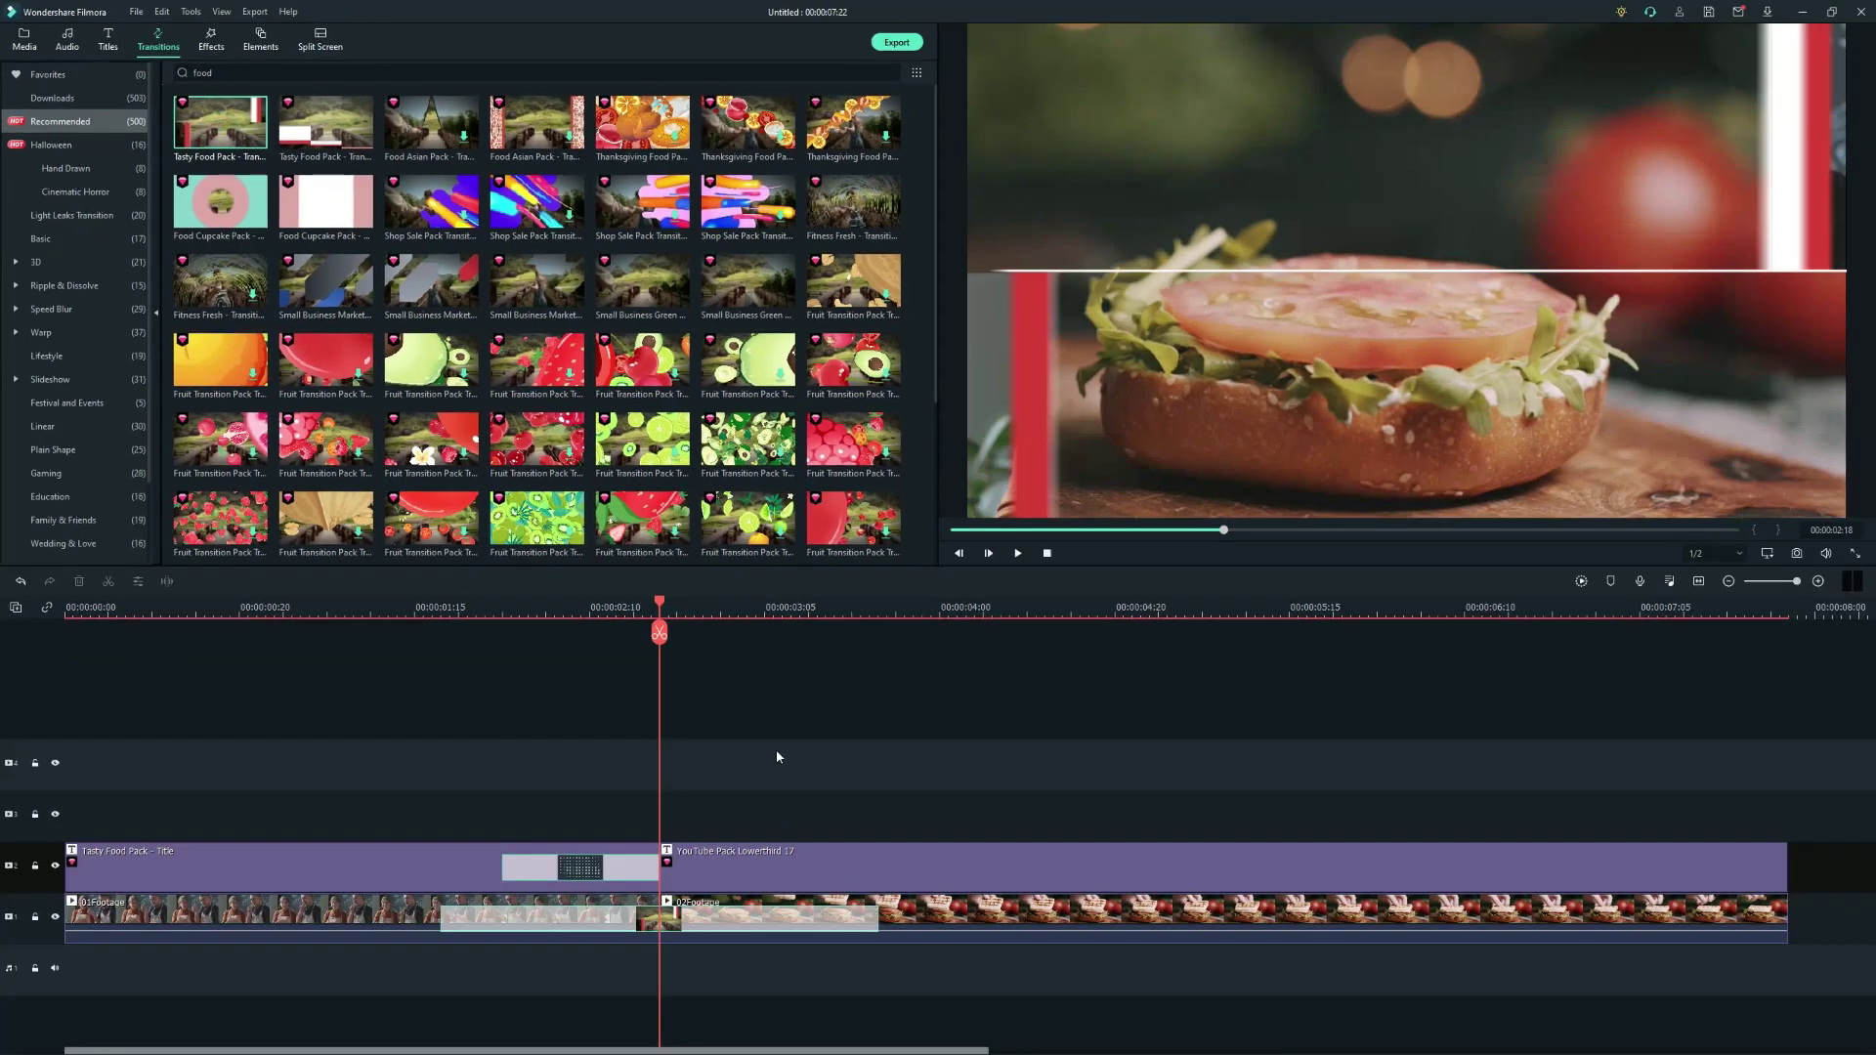
key(space)
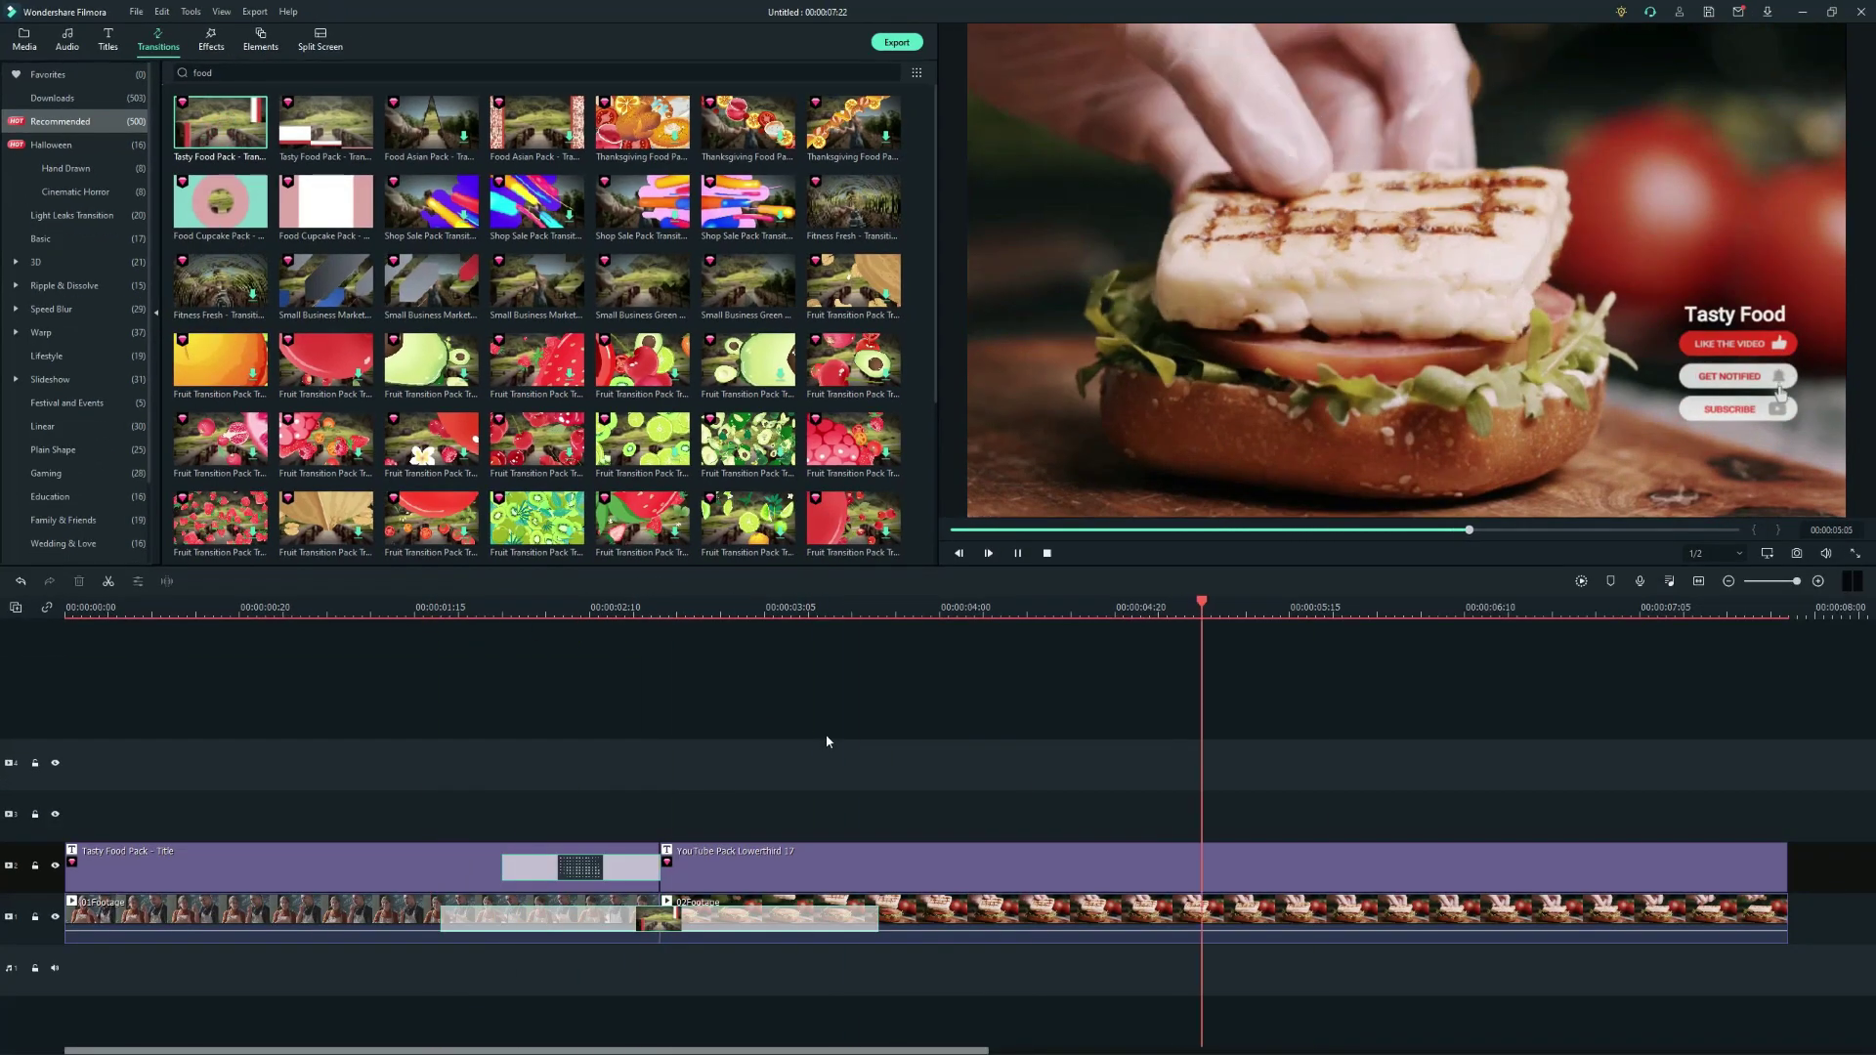
Take a snapshot of the frame at the end of 02Footage and place it right after that clip.
scroll(1510, 609, down, 5)
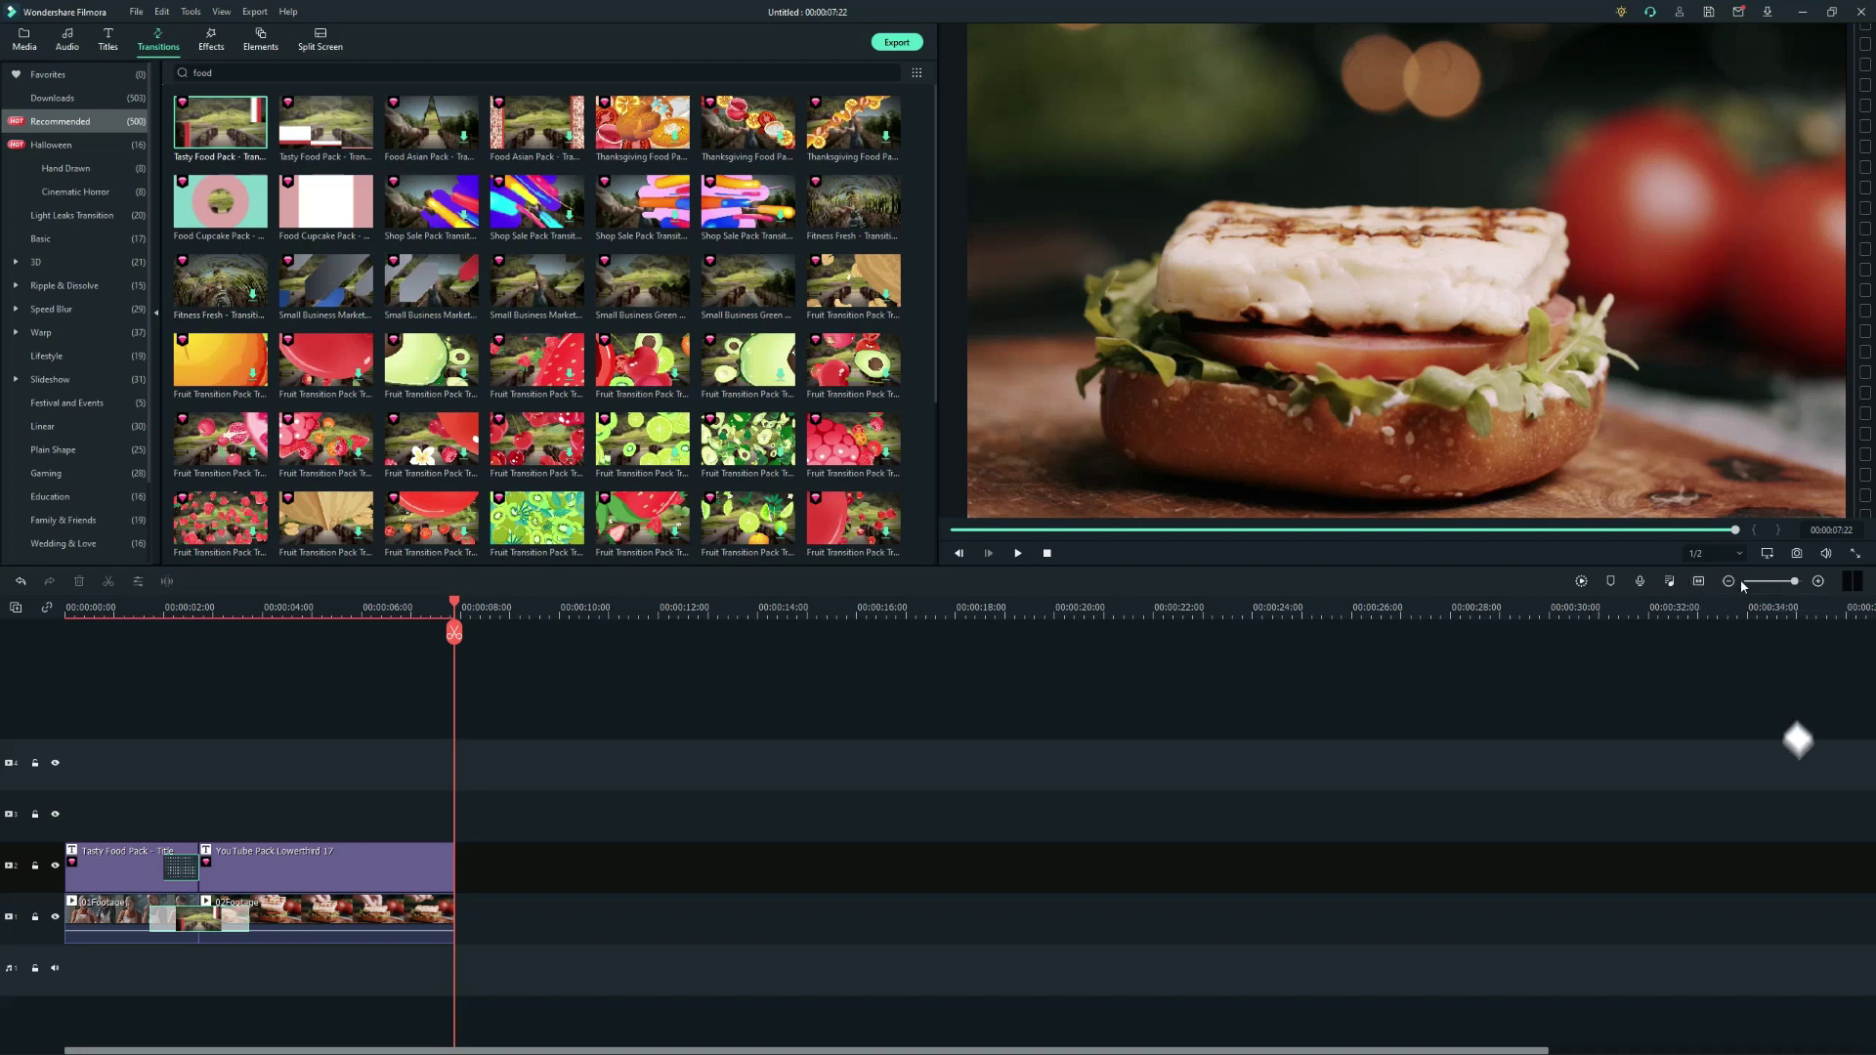
click(1796, 553)
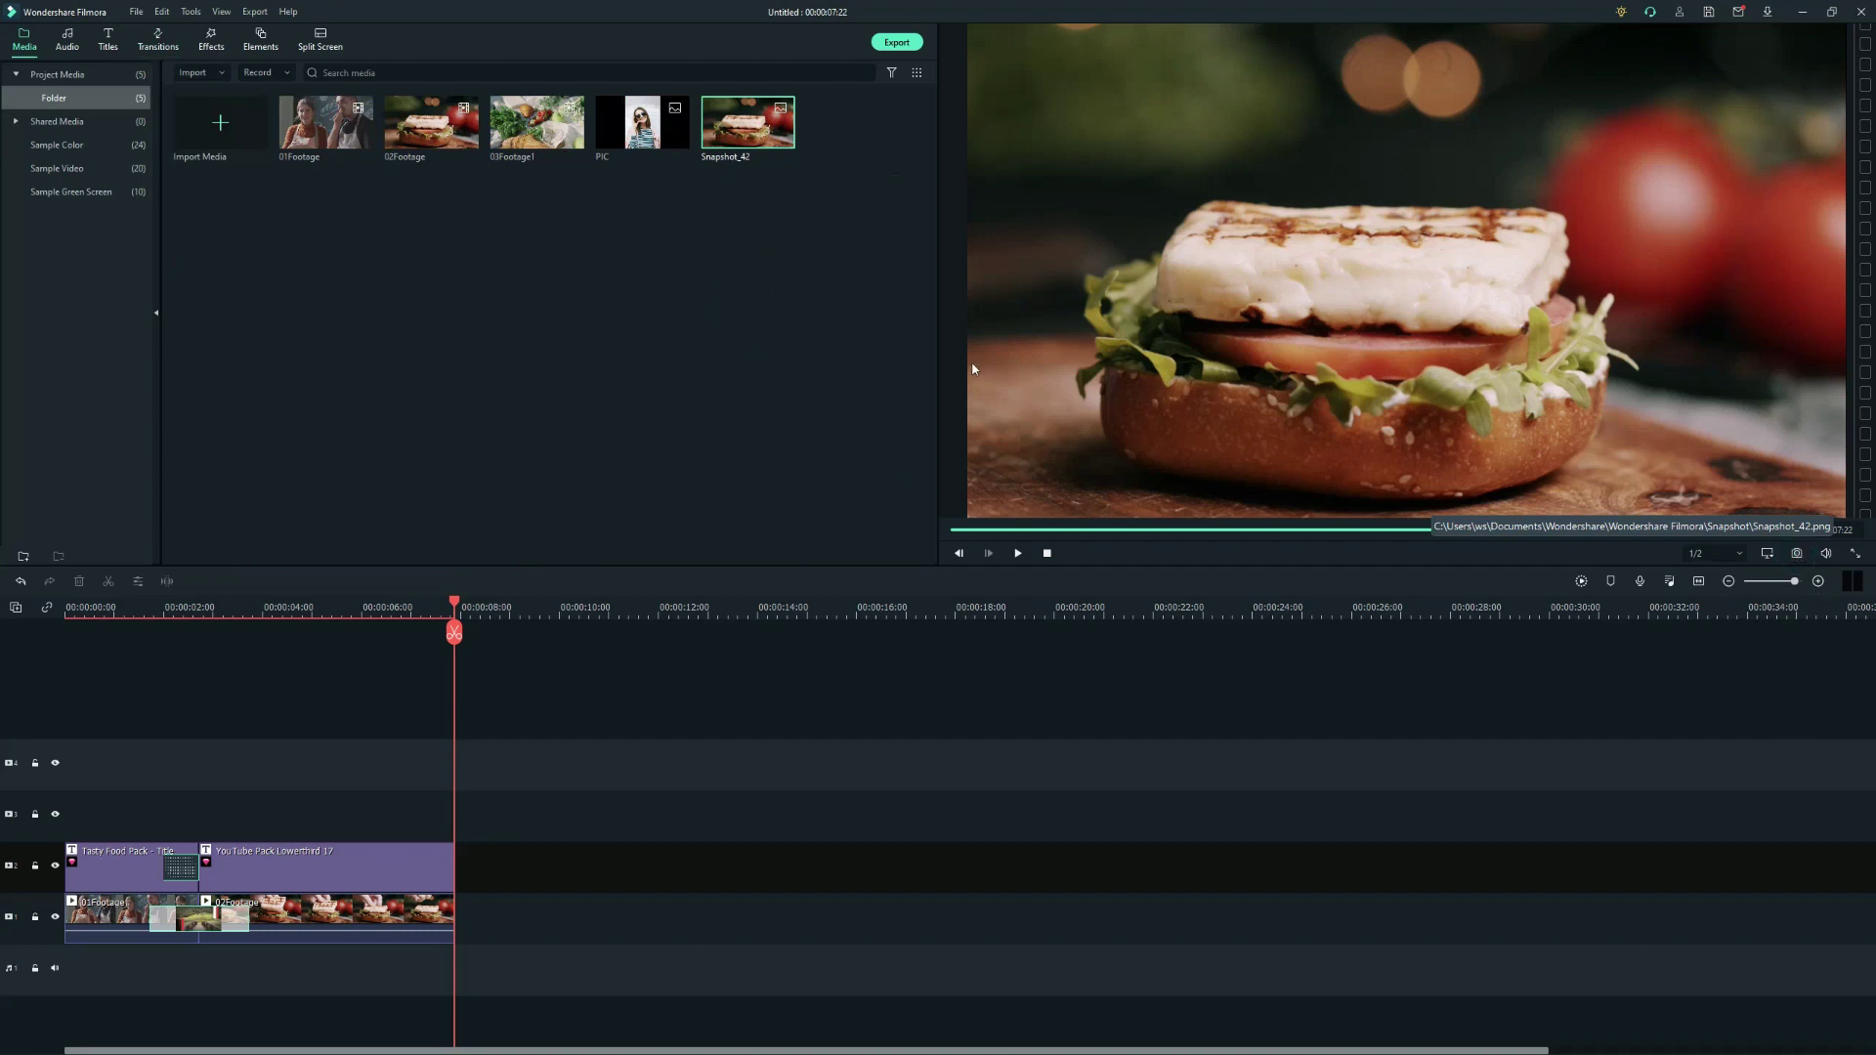
drag(747, 122, 457, 924)
Extend the snapshot clip on the timeline to end at 00:00:15:05.
drag(454, 603, 818, 606)
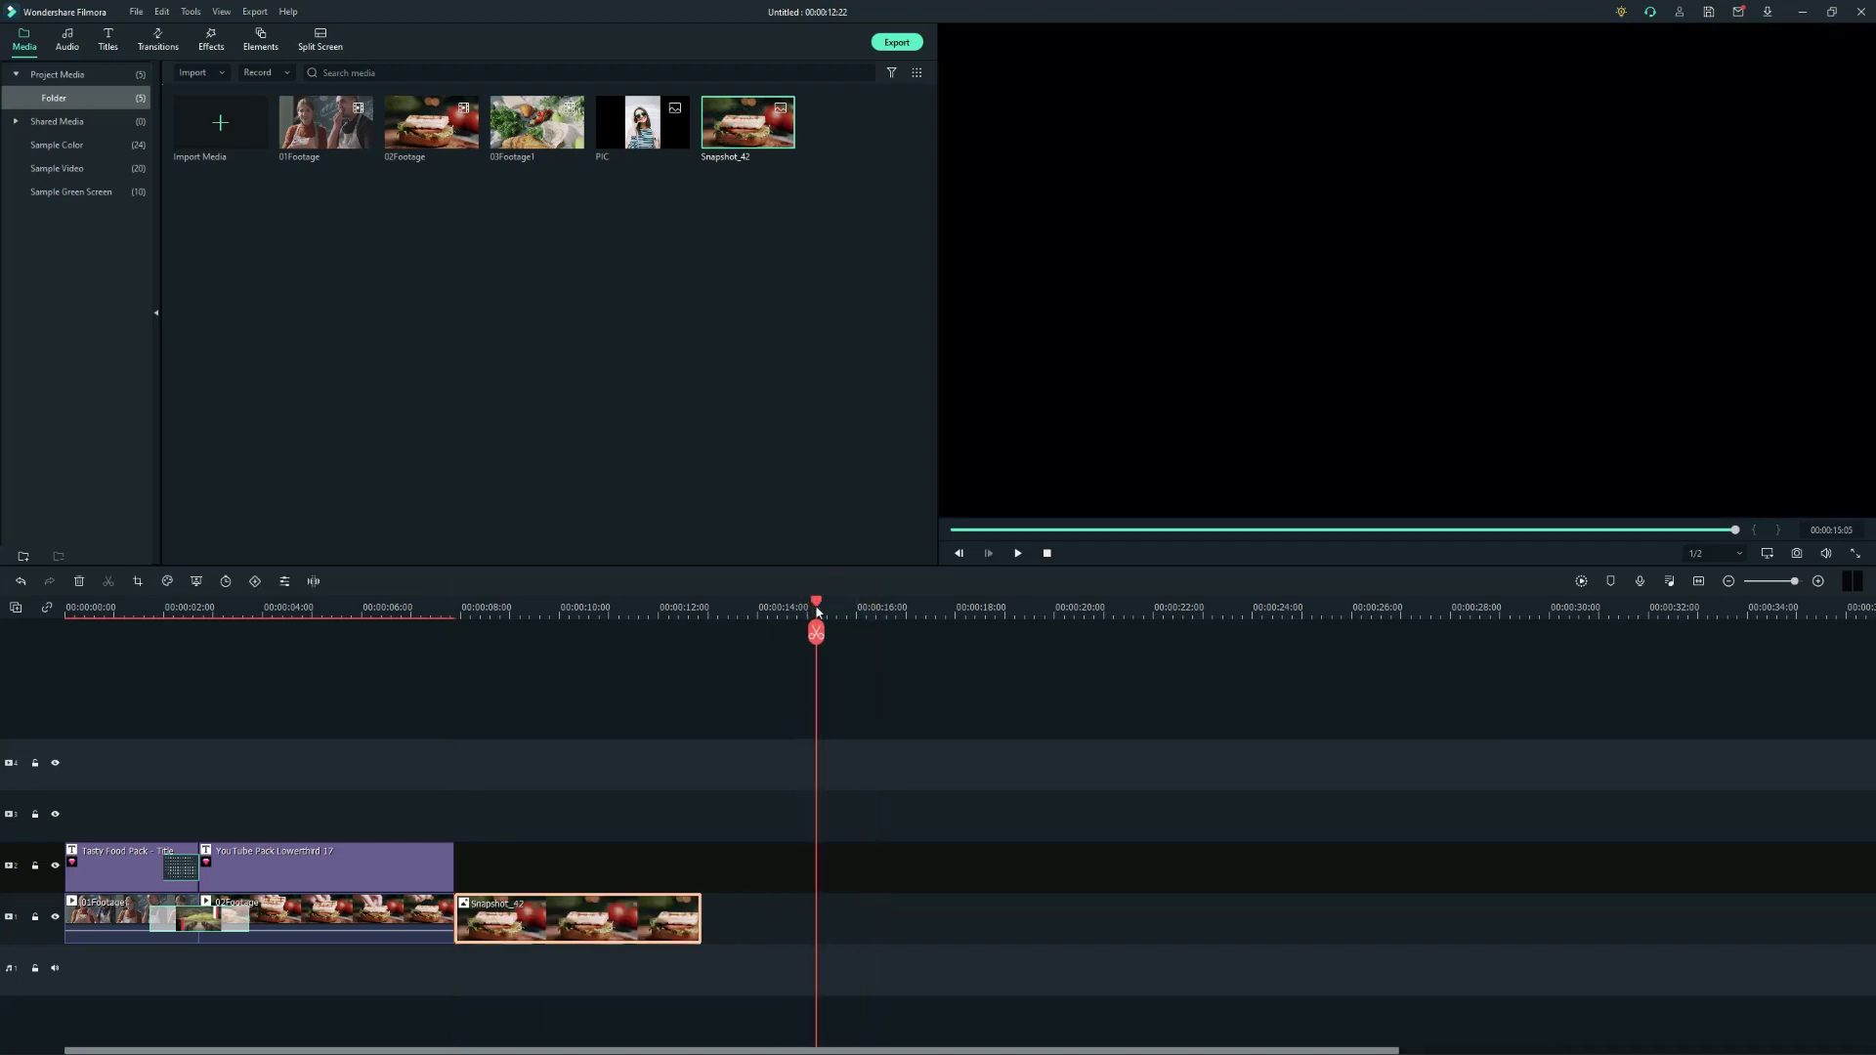
scroll(818, 635, up, 1)
drag(660, 919, 821, 919)
click(628, 862)
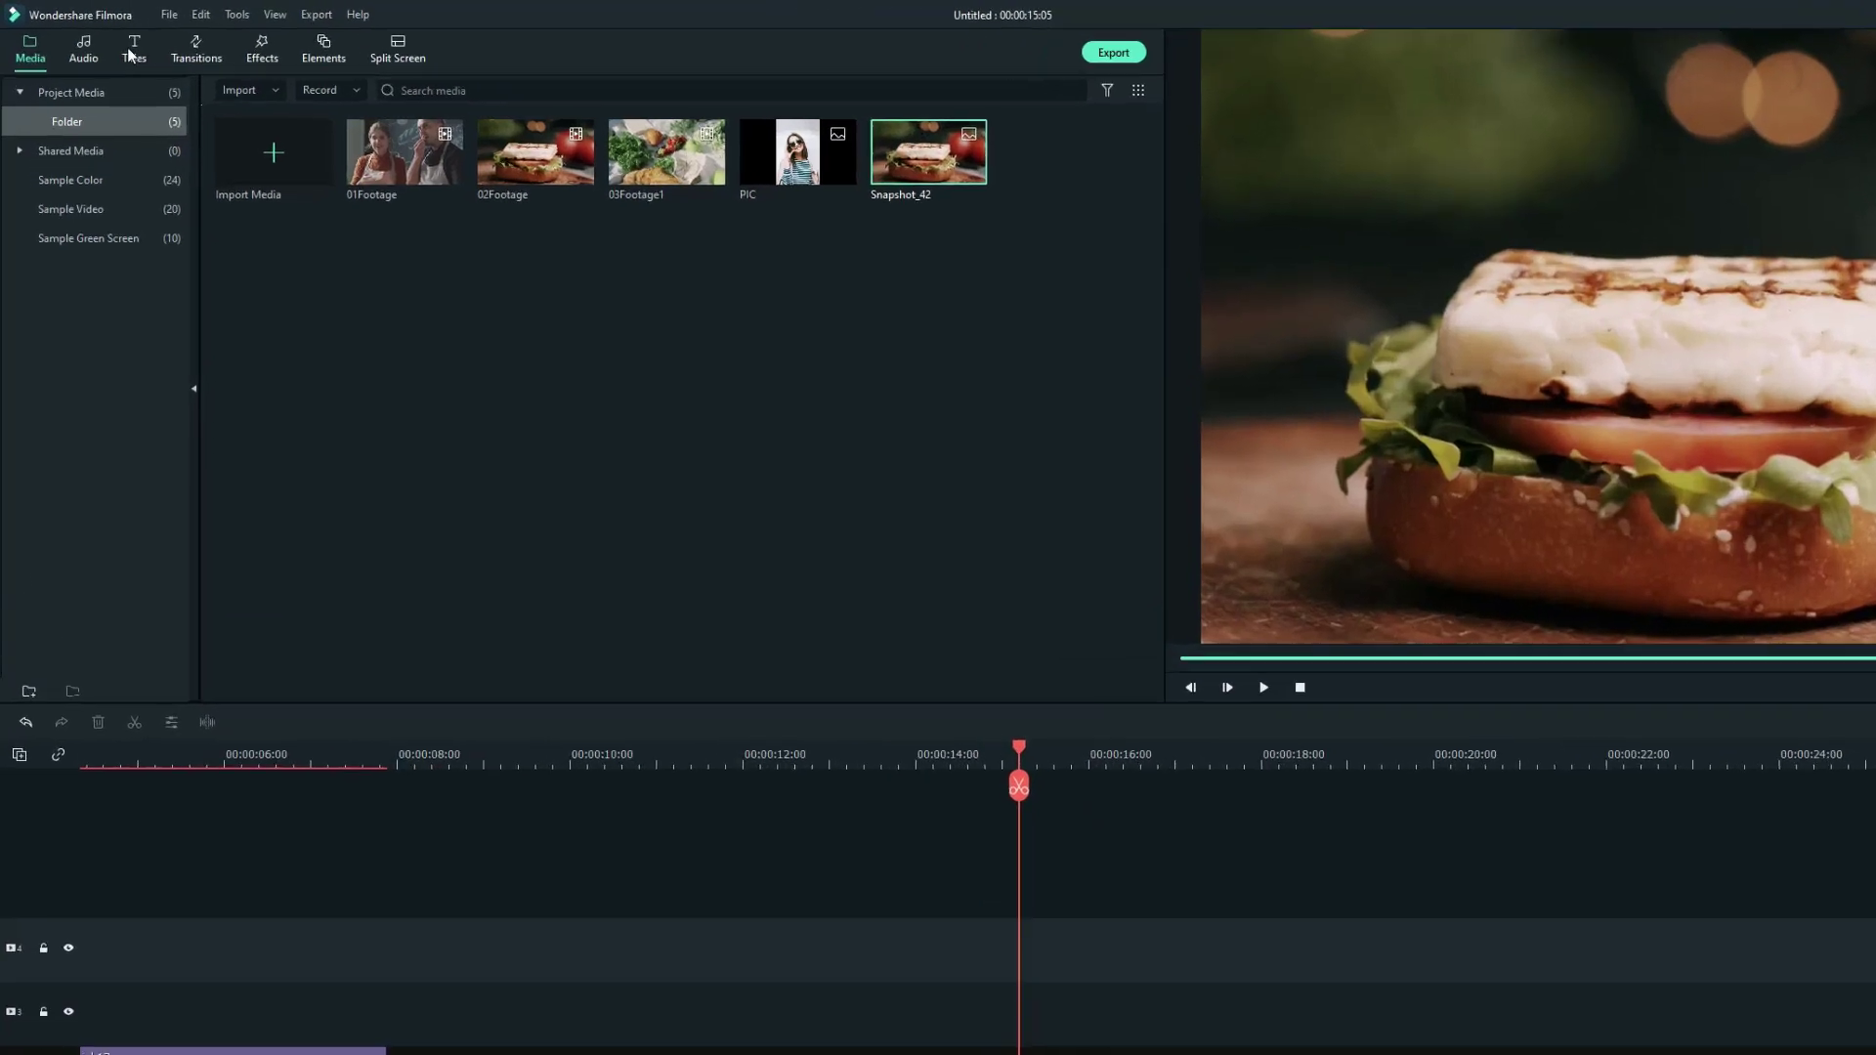
Place the YouTube Pack "Thanks for watching" title with the black background above the snapshot and extend it to the snapshot's end.
click(108, 39)
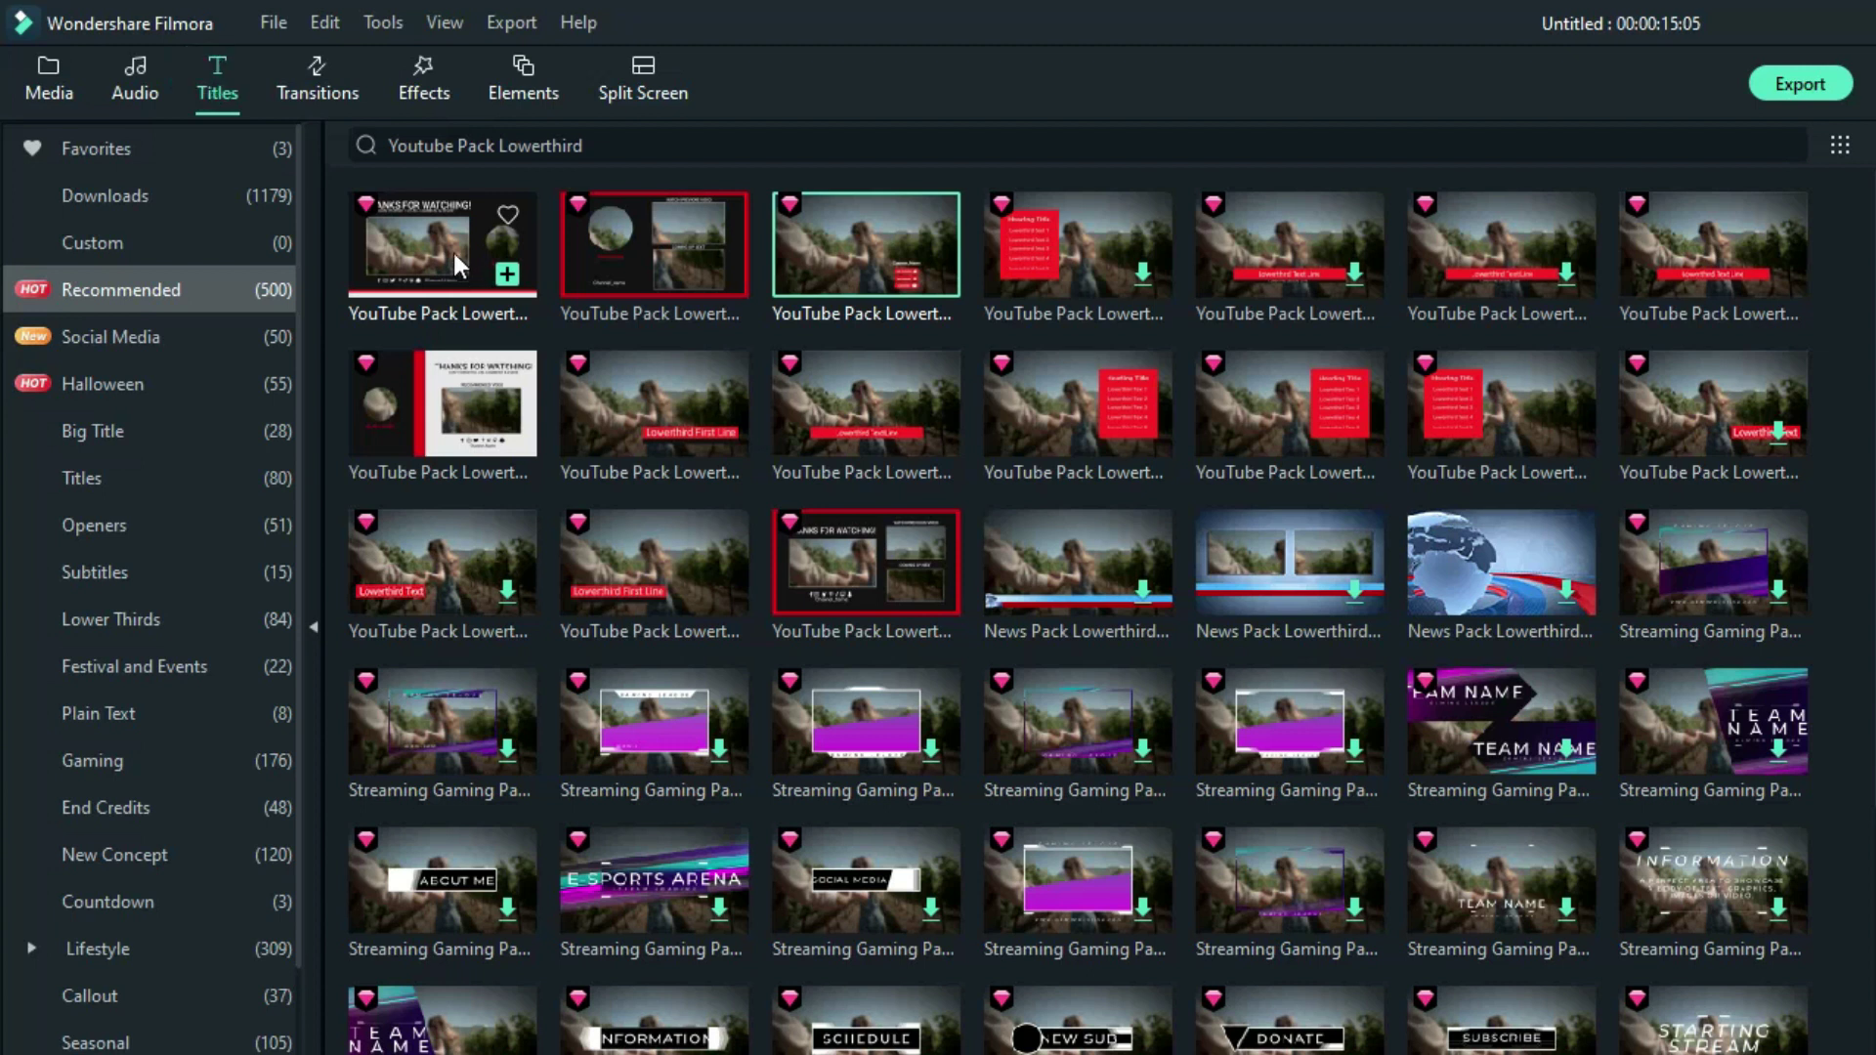
drag(453, 254, 820, 872)
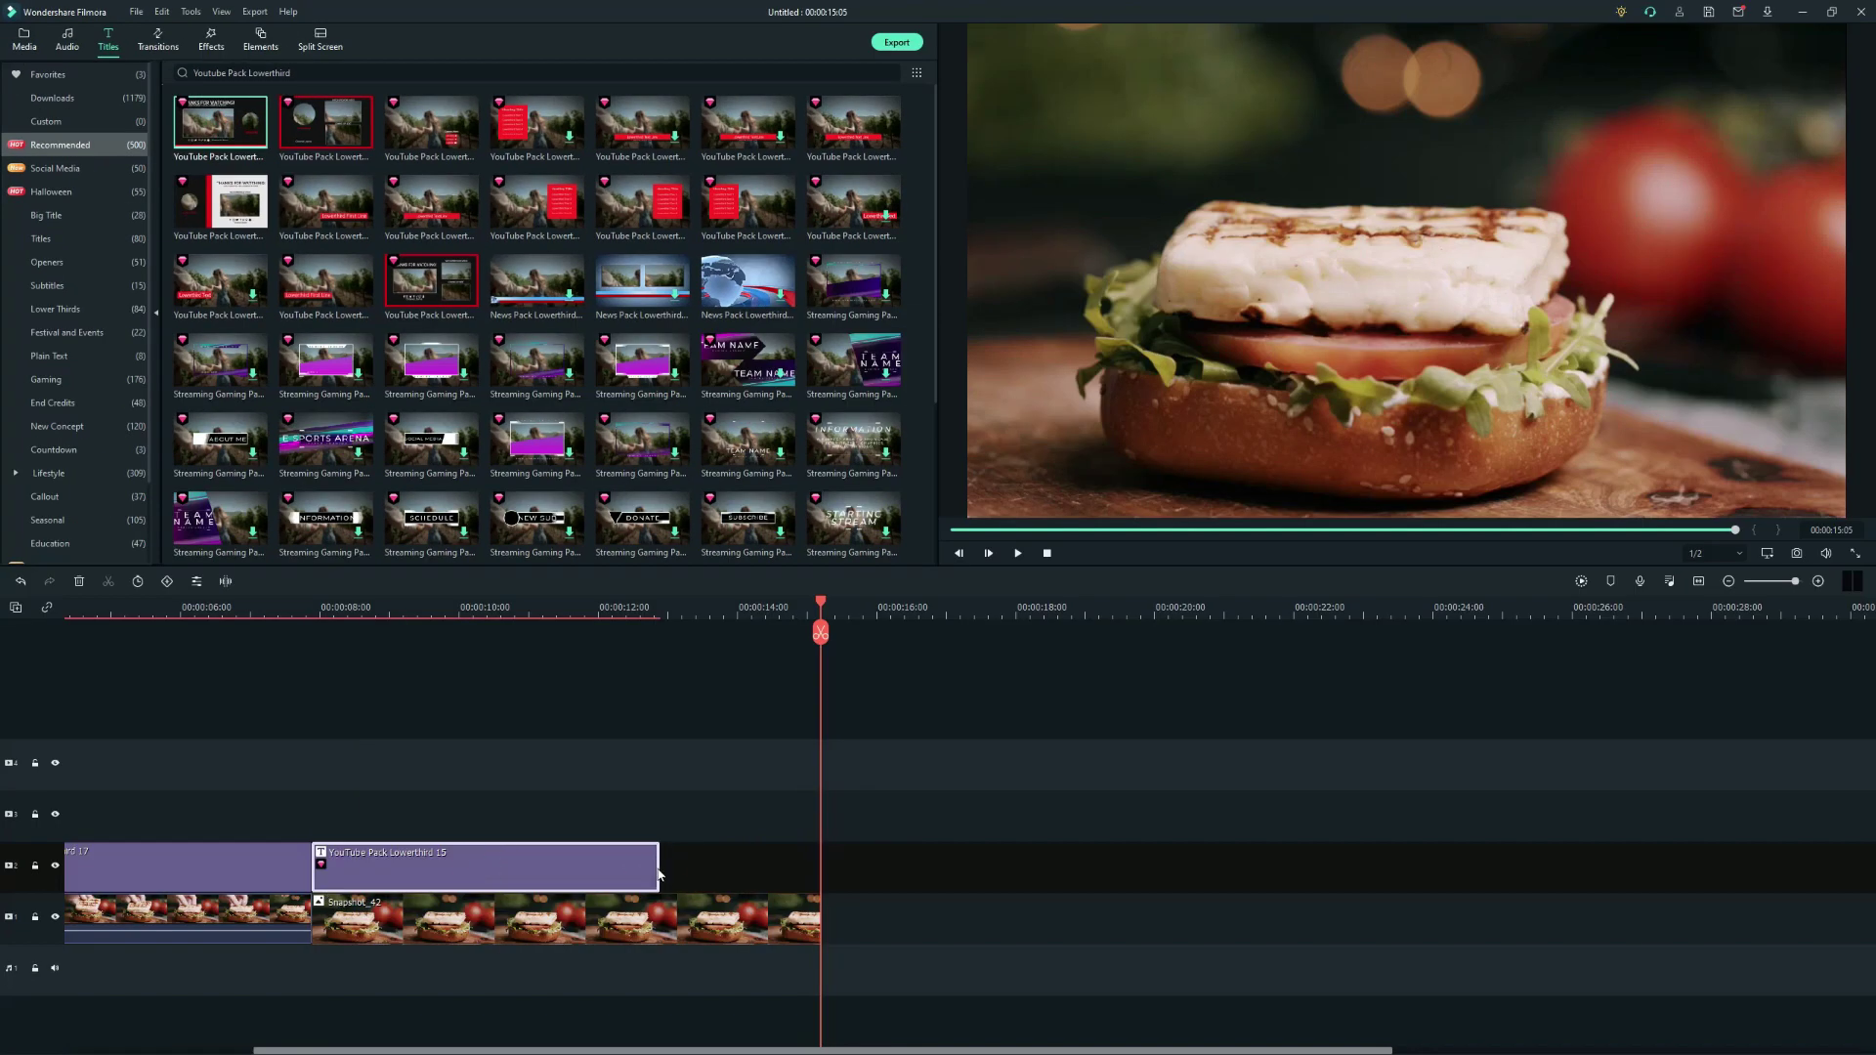
drag(819, 600, 503, 606)
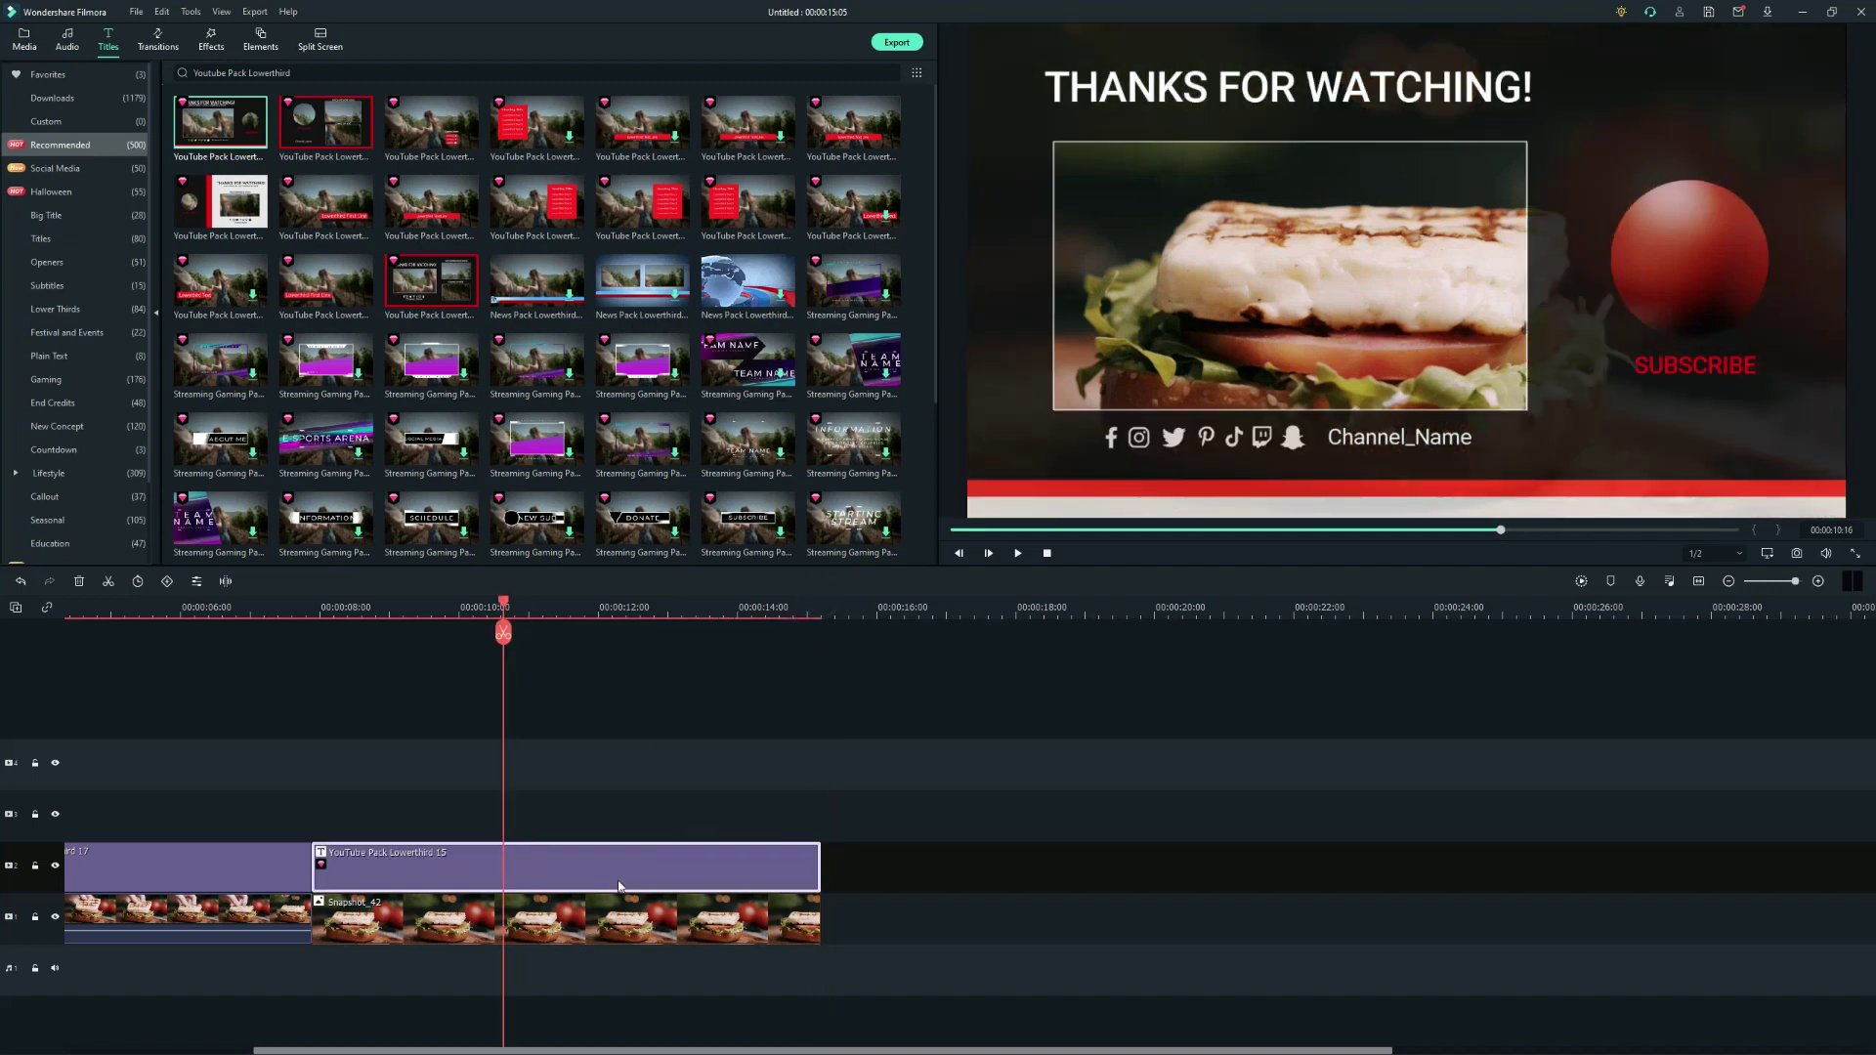
Open the end-screen title in the advanced text editor and replace its Channel_Name text with "Tasty Food".
double_click(620, 877)
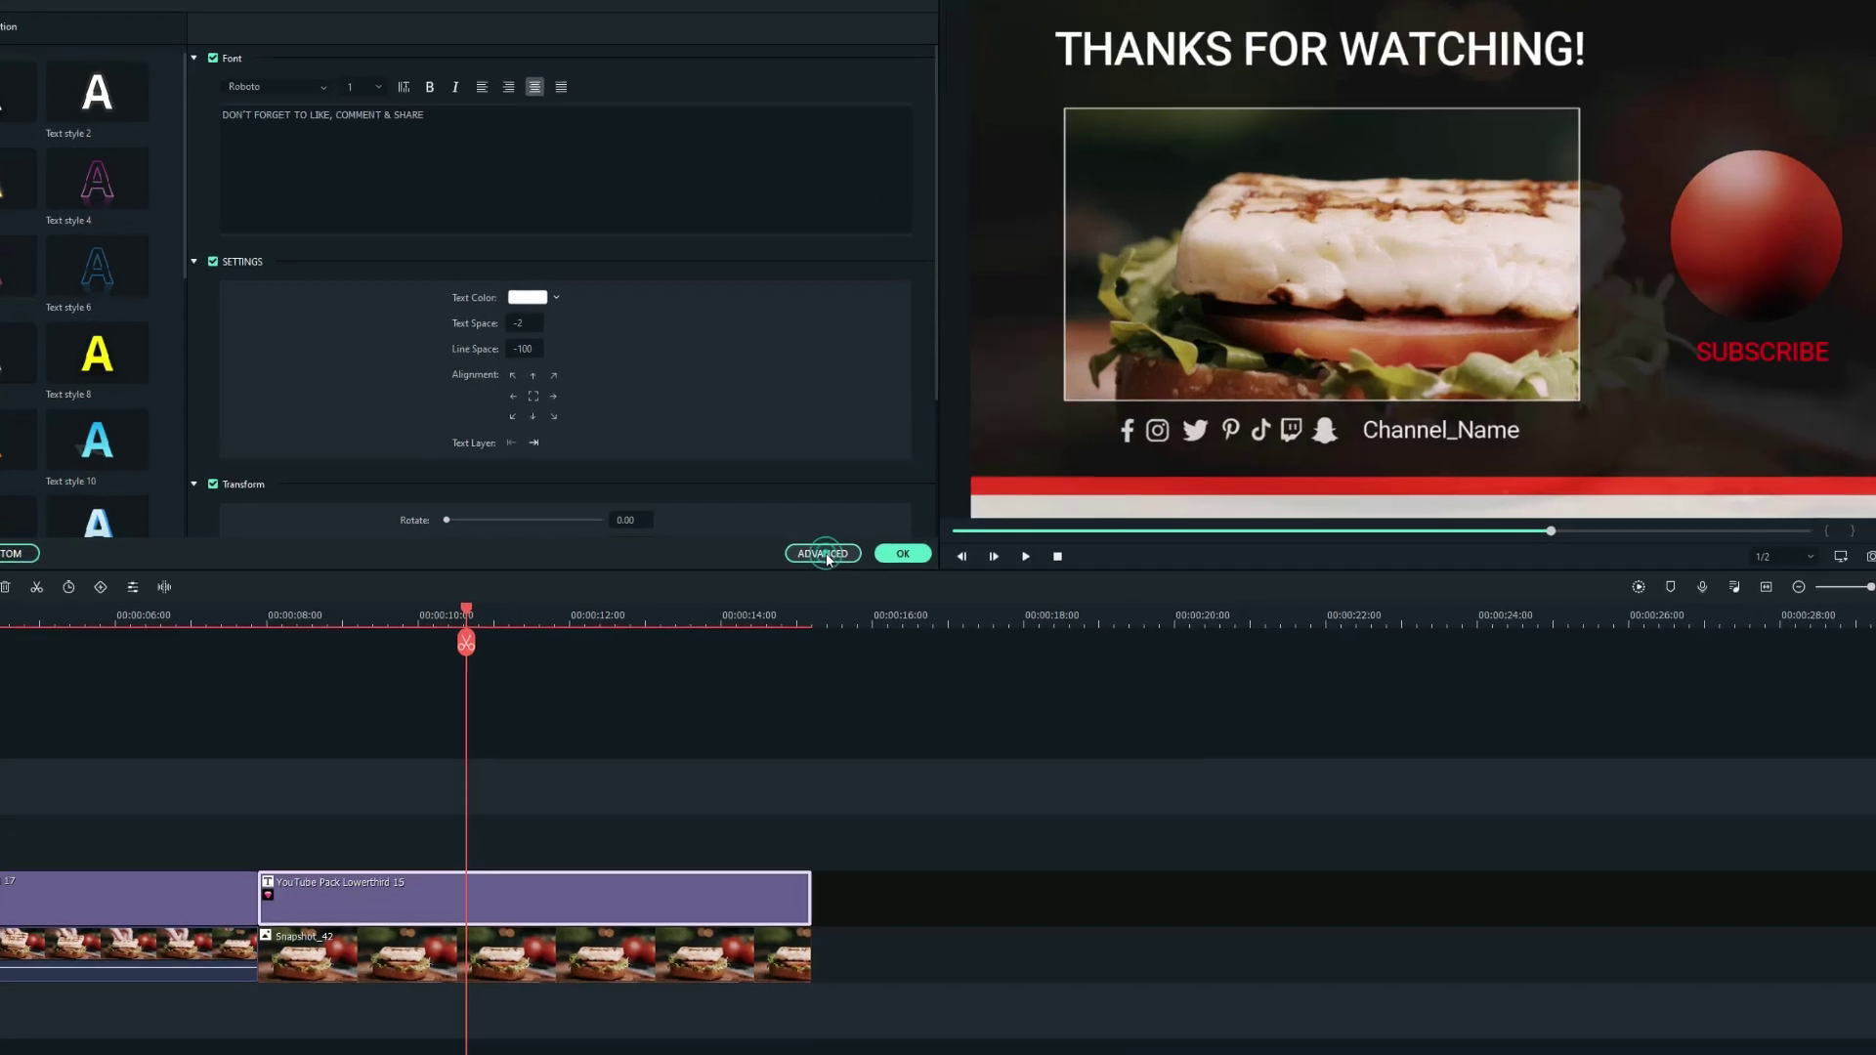
click(832, 552)
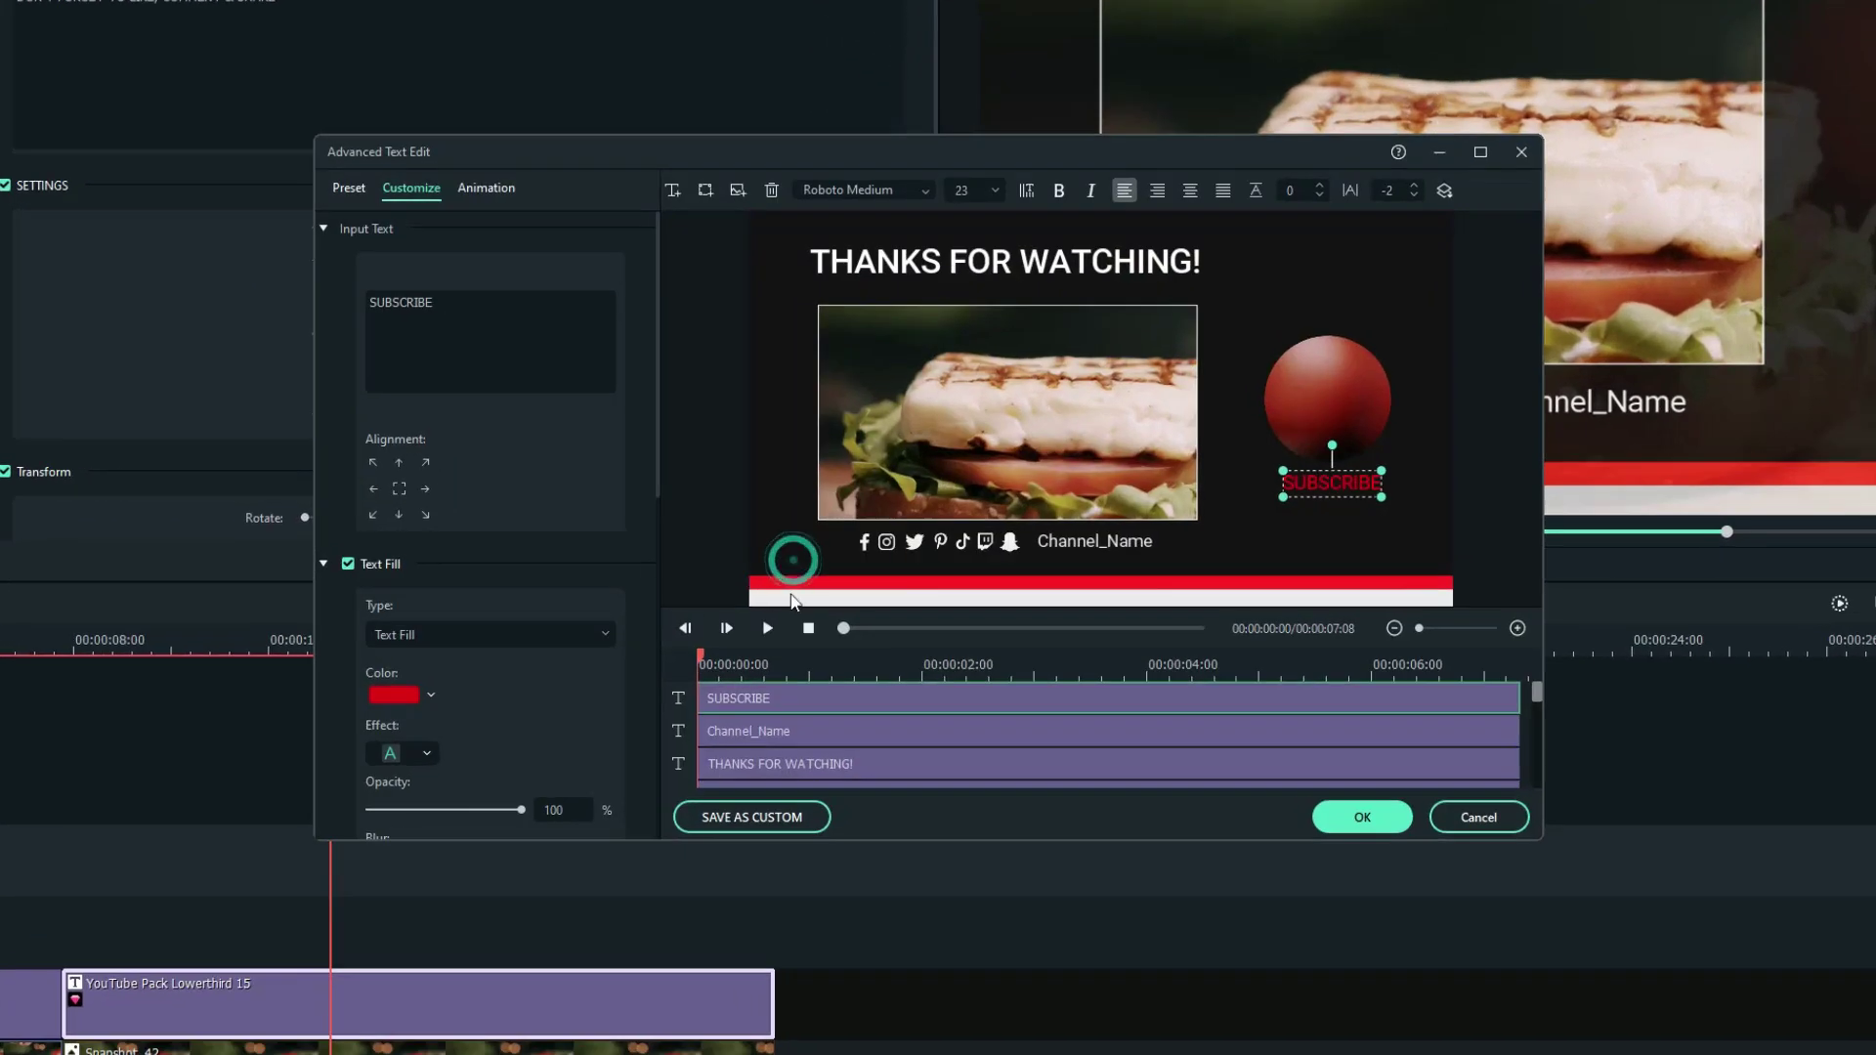
scroll(893, 731, down, 2)
scroll(893, 731, up, 1)
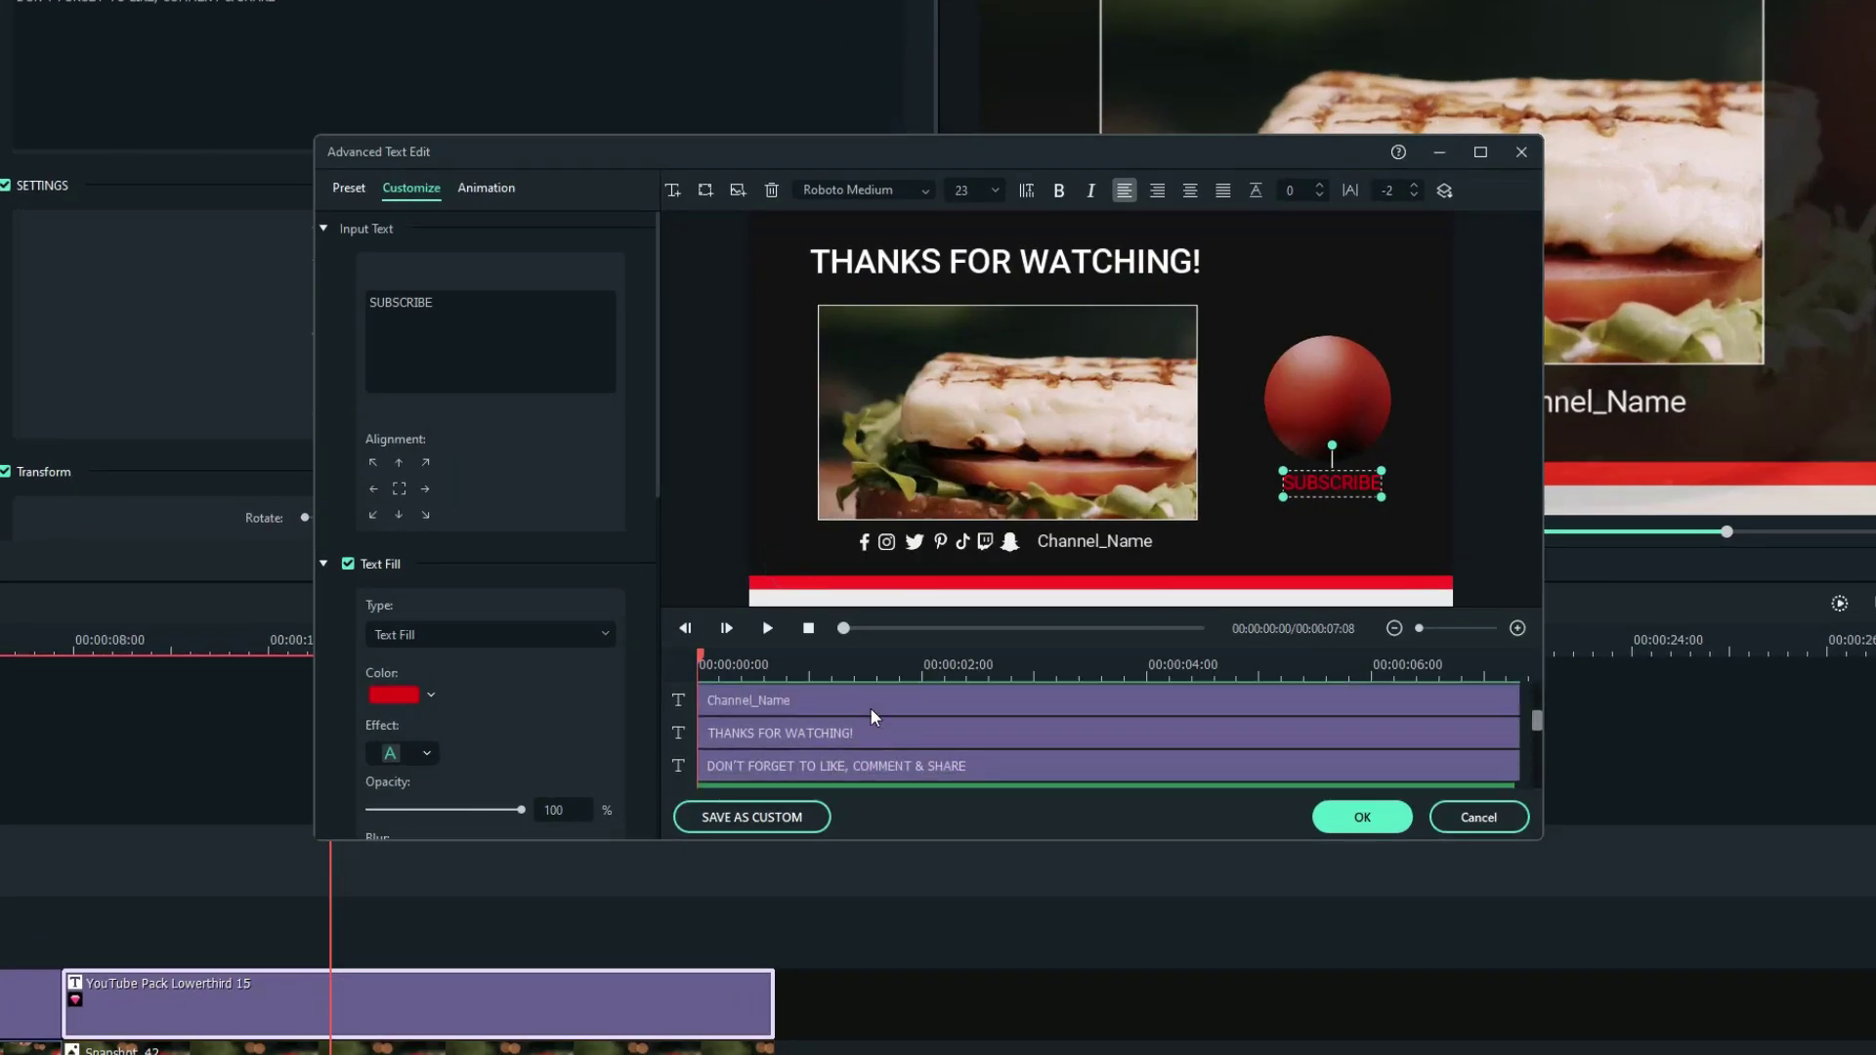
click(874, 707)
key(ctrl+a)
key(BackSpace)
text(Tasty Food)
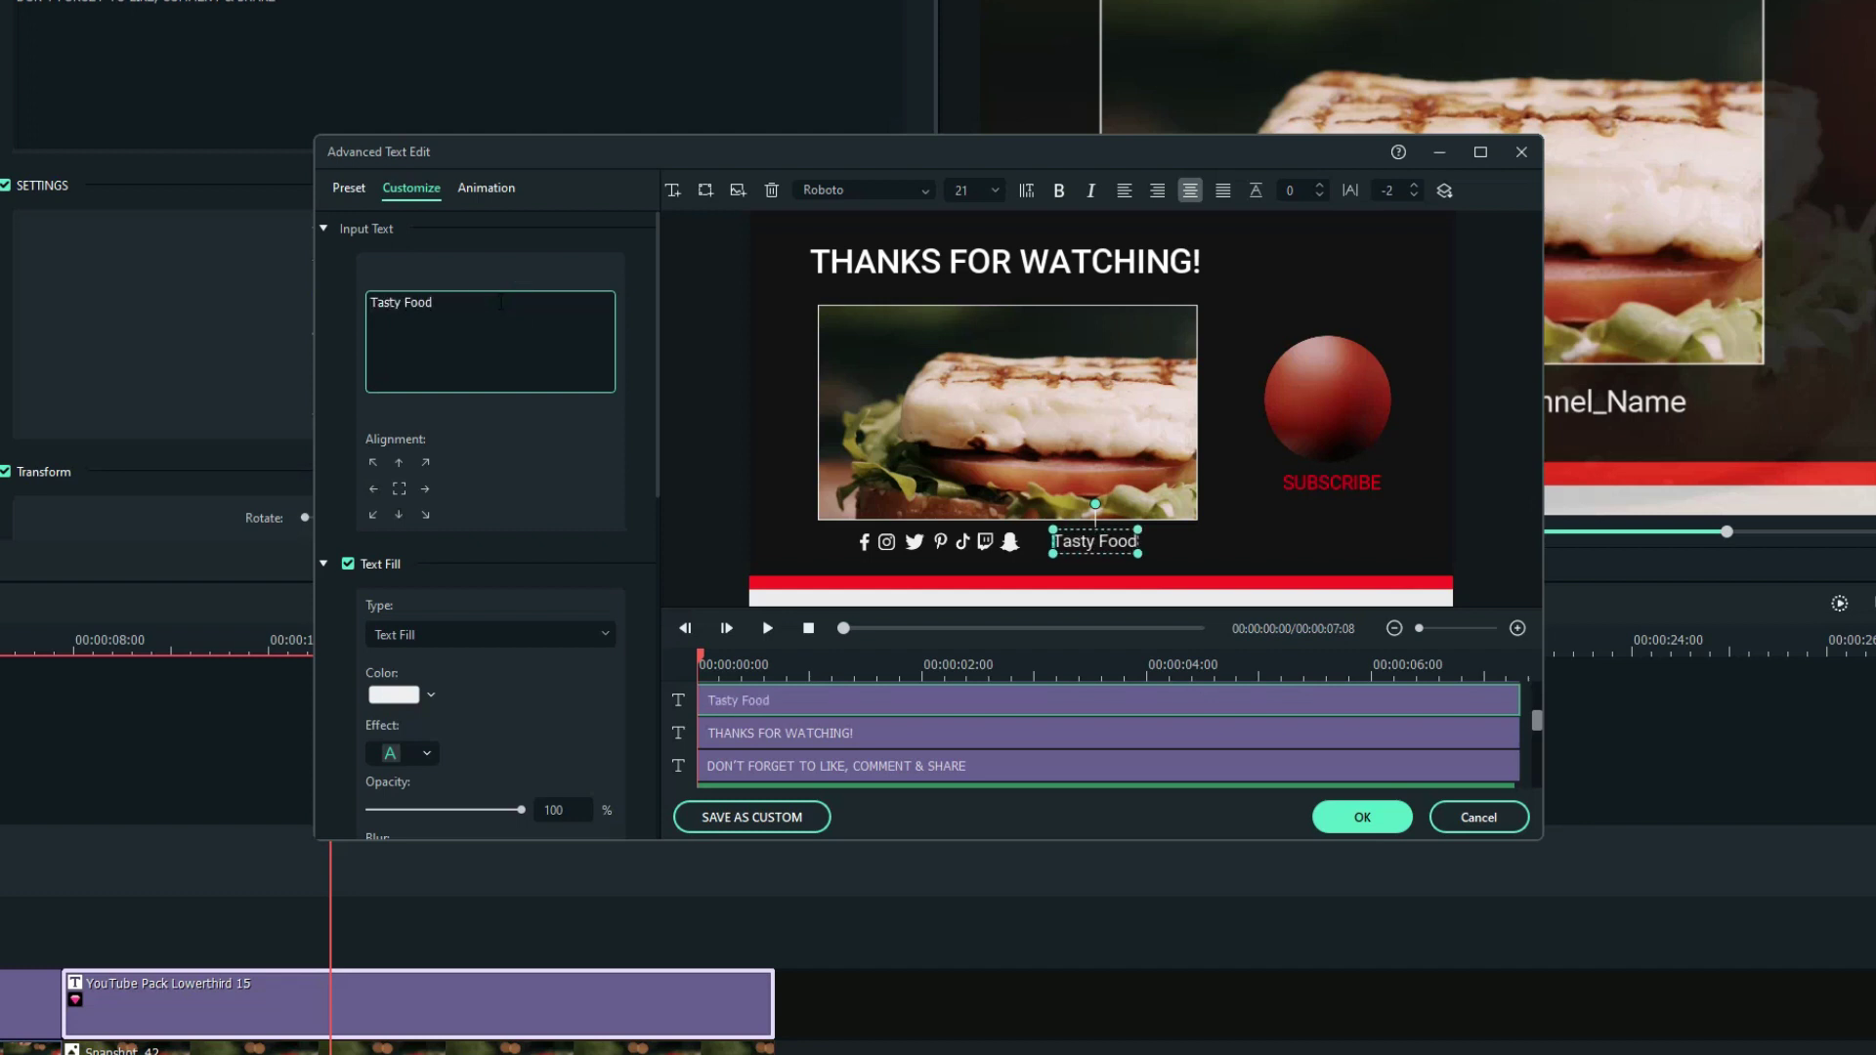
Make the end screen's Tasty Food text bold and apply the title edits.
click(1058, 190)
scroll(1087, 748, up, 1)
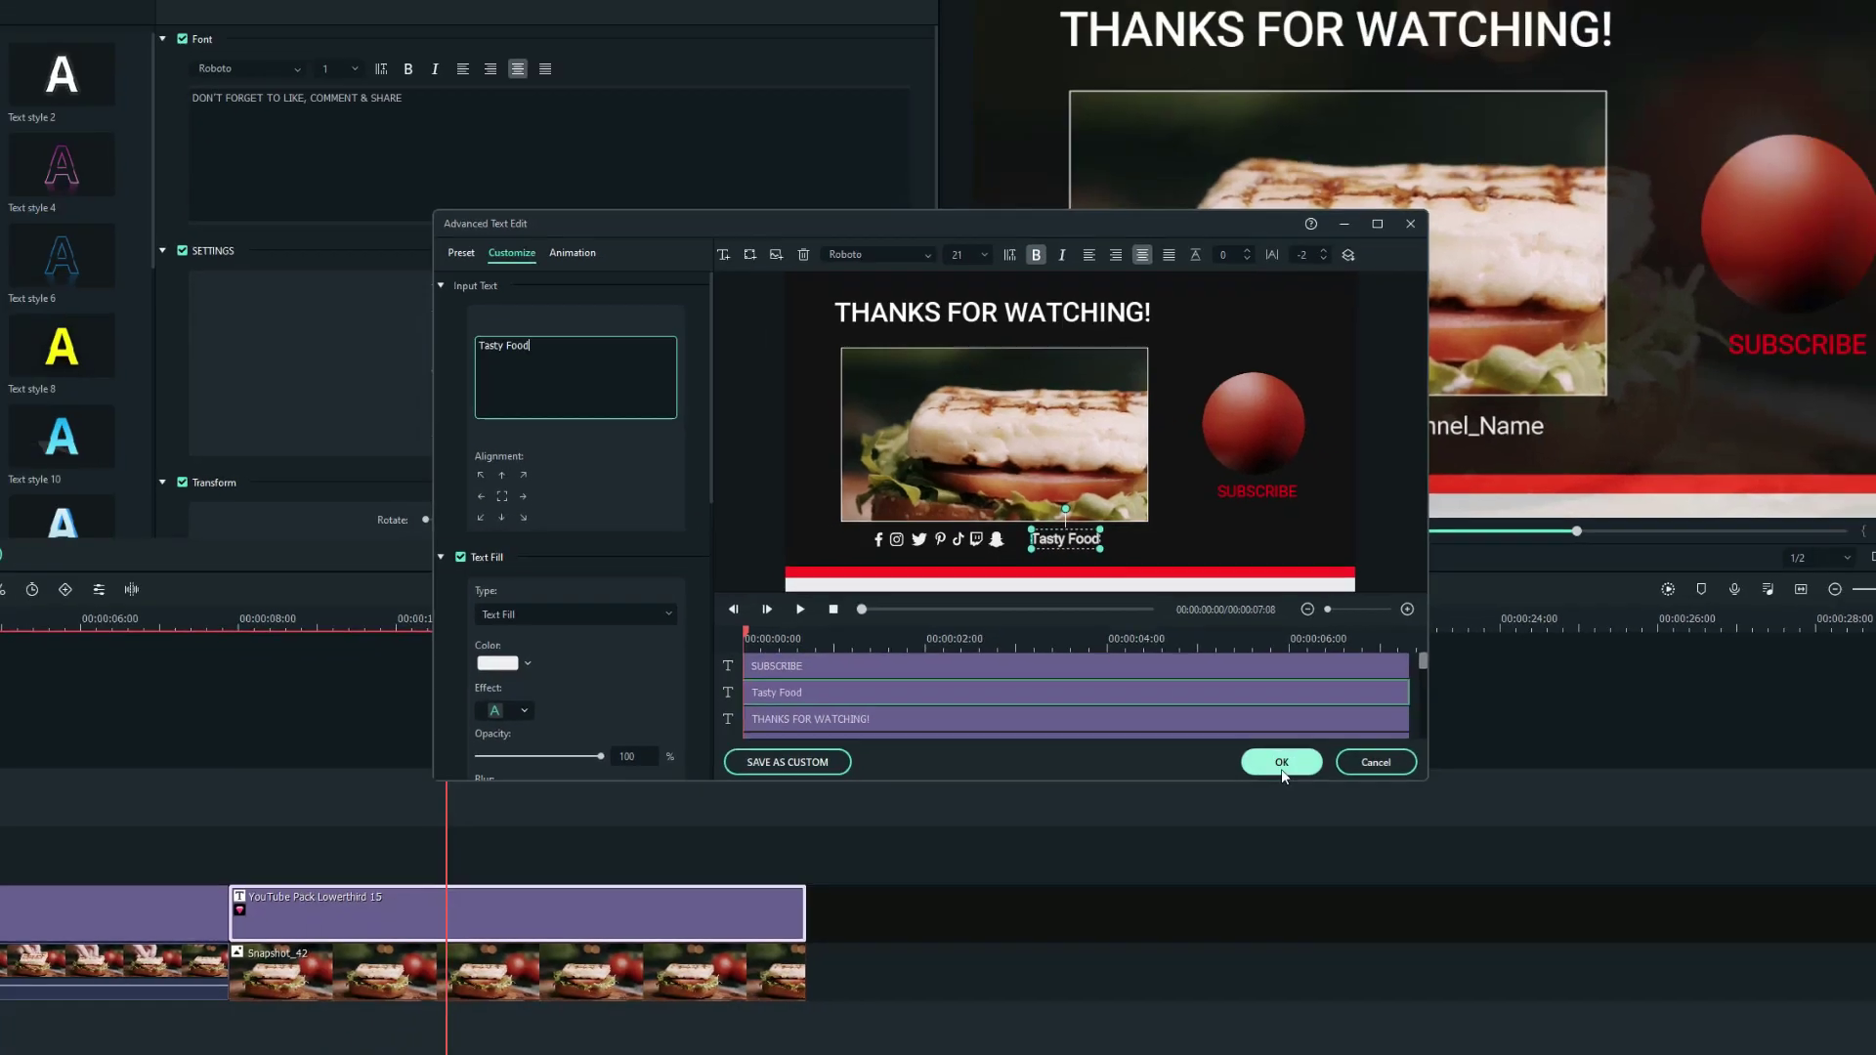
click(1281, 767)
click(905, 550)
Place the PIC image on the third video track above the end-screen title, starting at 00:00:08:13.
drag(503, 602, 357, 603)
scroll(495, 864, up, 3)
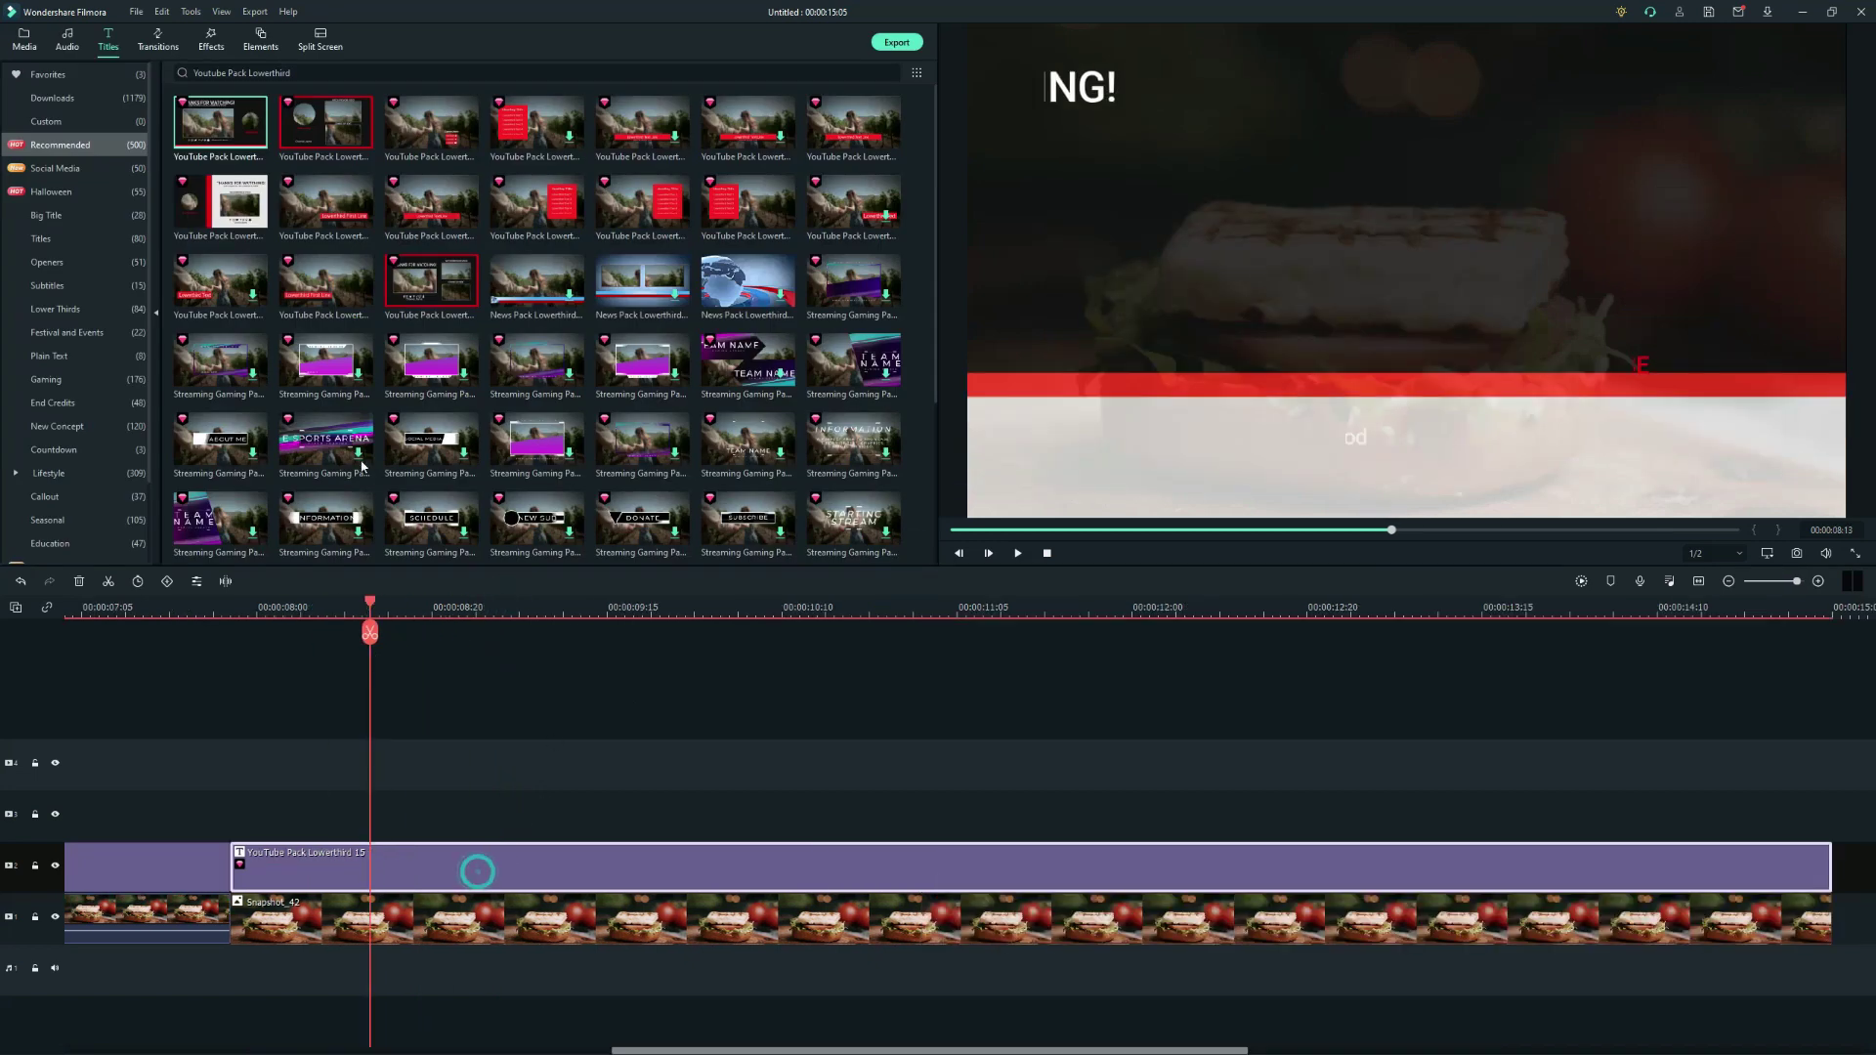
click(25, 41)
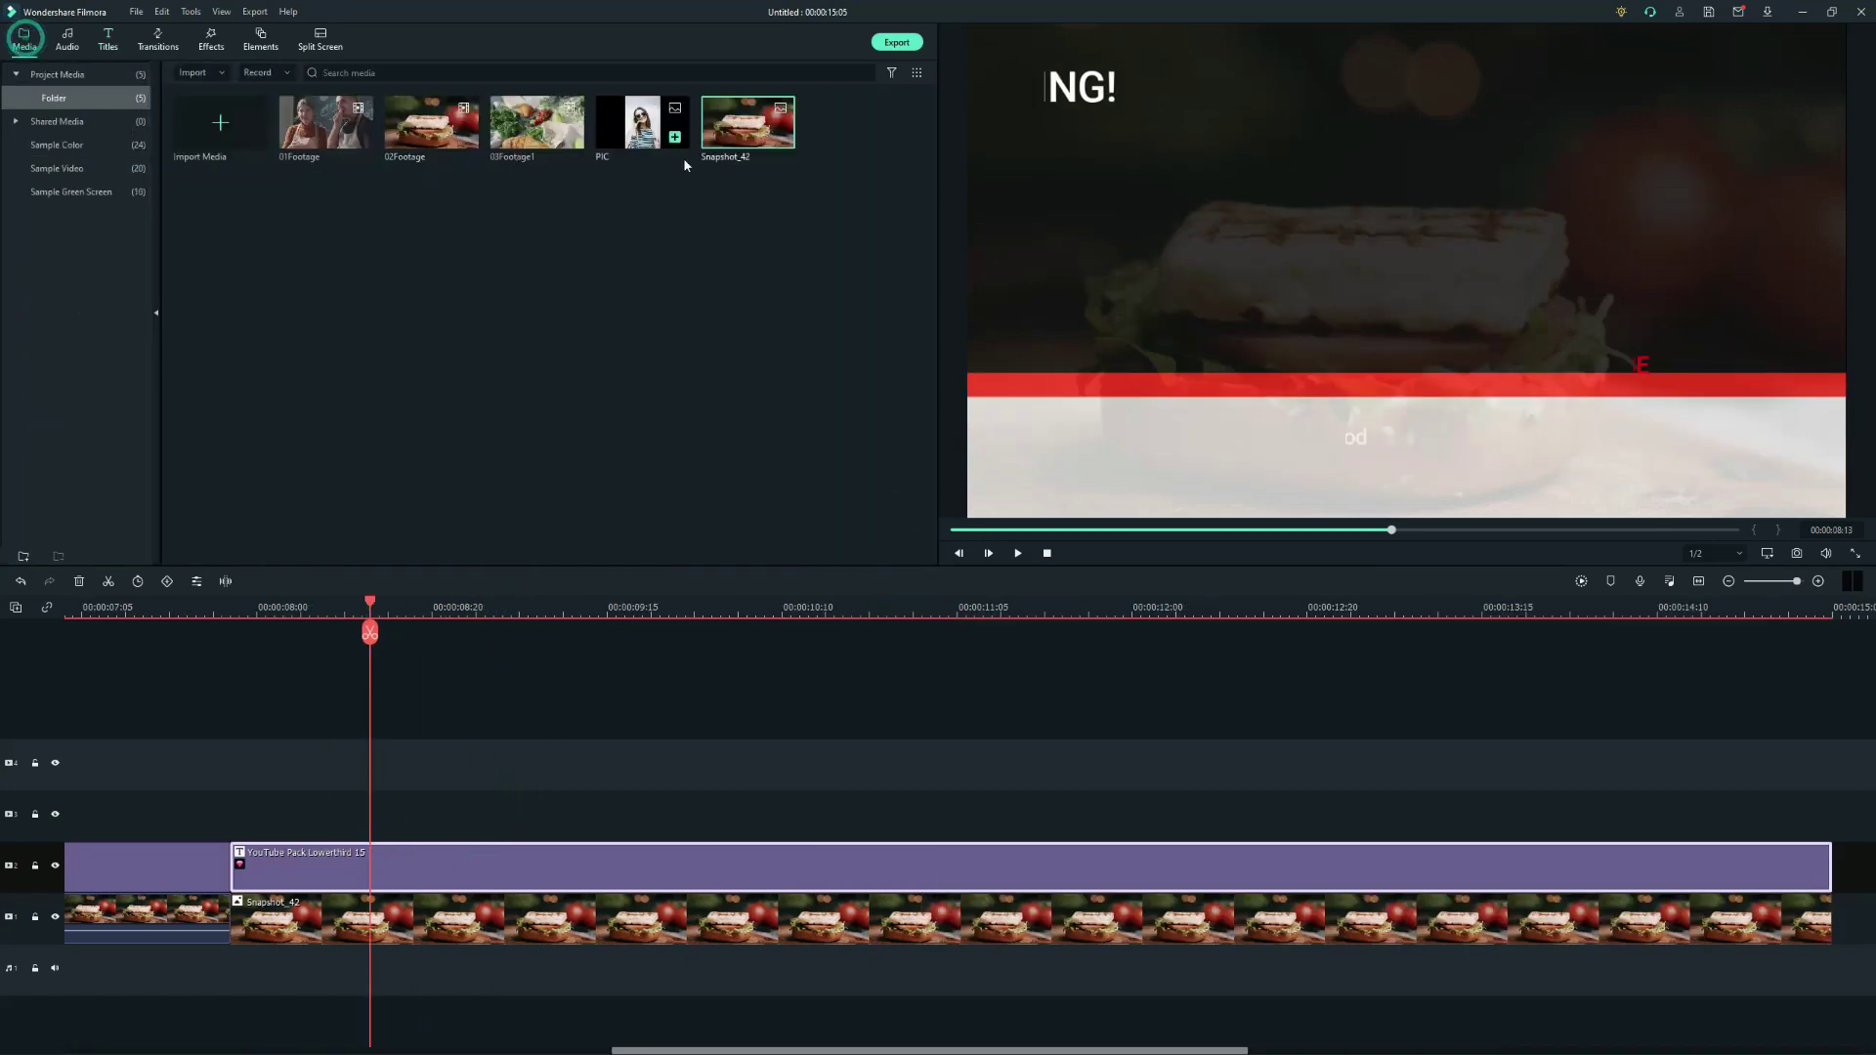
drag(640, 127, 369, 823)
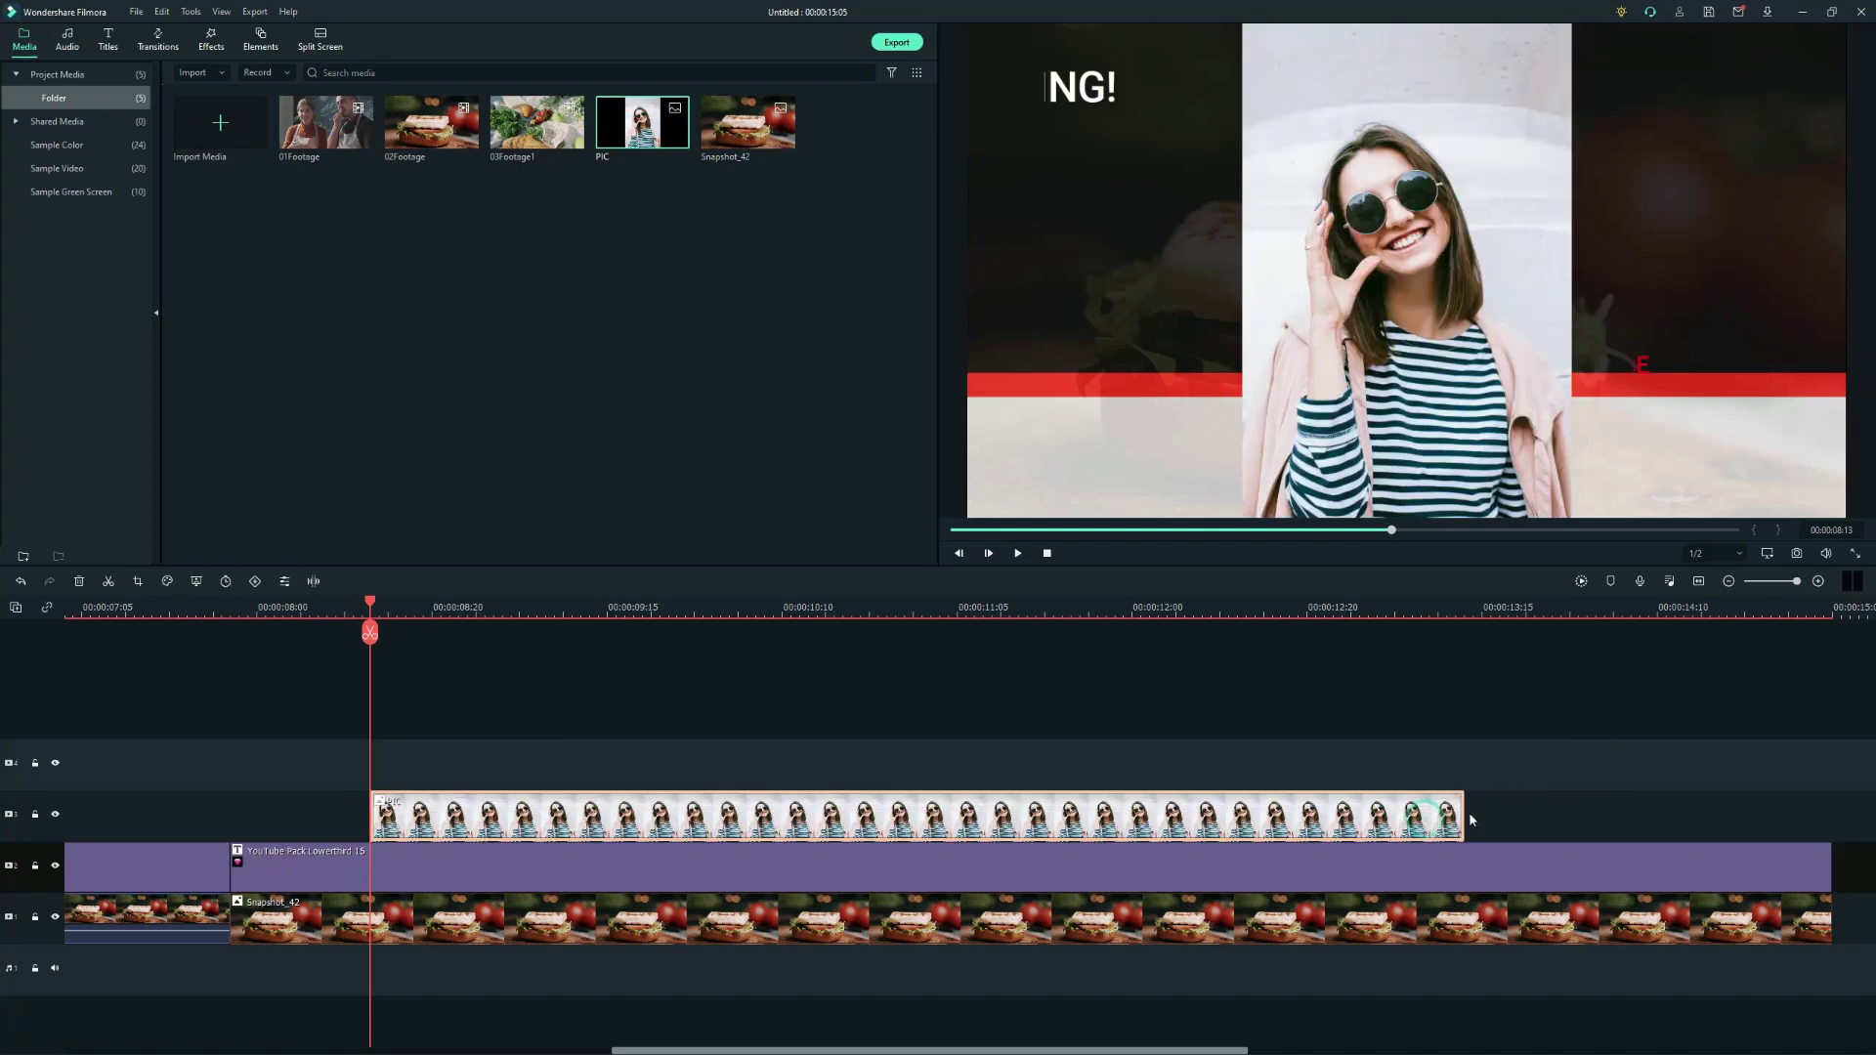
Extend the PIC clip to the end of the end-screen title and apply the Image Mask effect to it.
drag(1463, 814, 1830, 816)
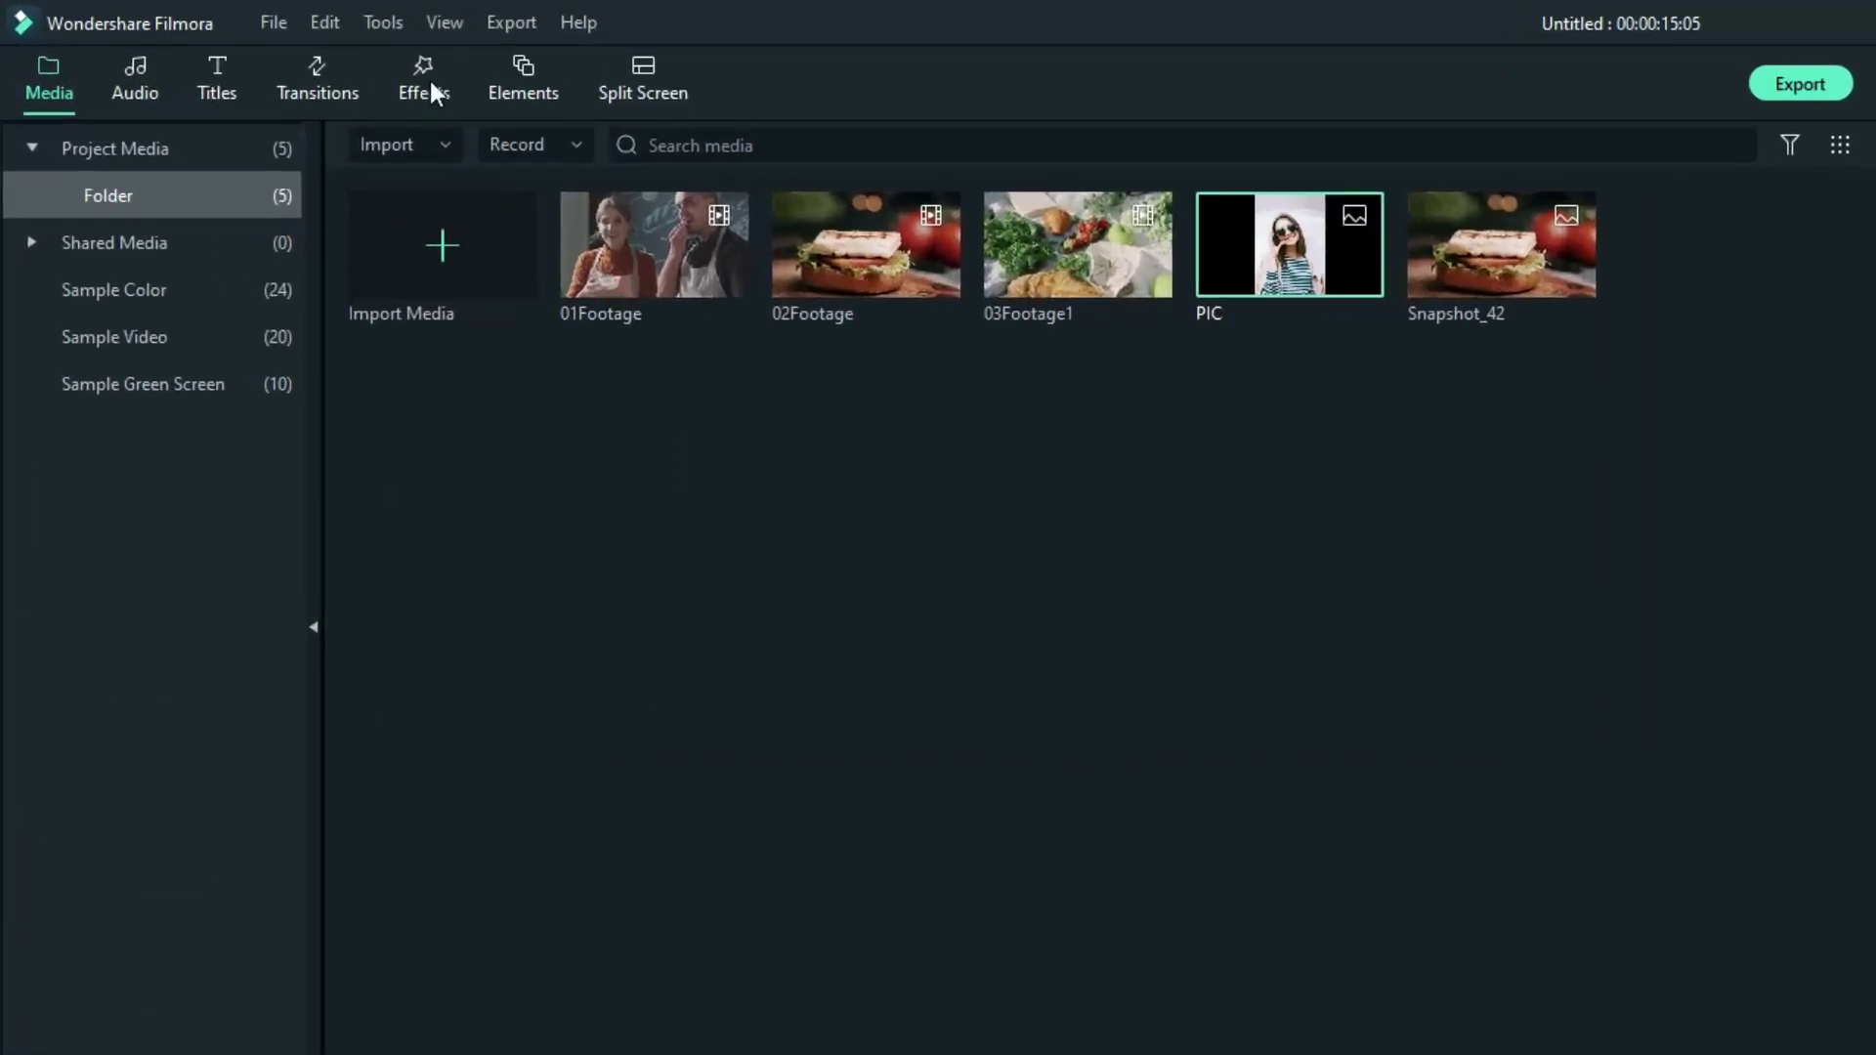
click(211, 40)
click(520, 137)
text(mask)
drag(325, 123, 433, 810)
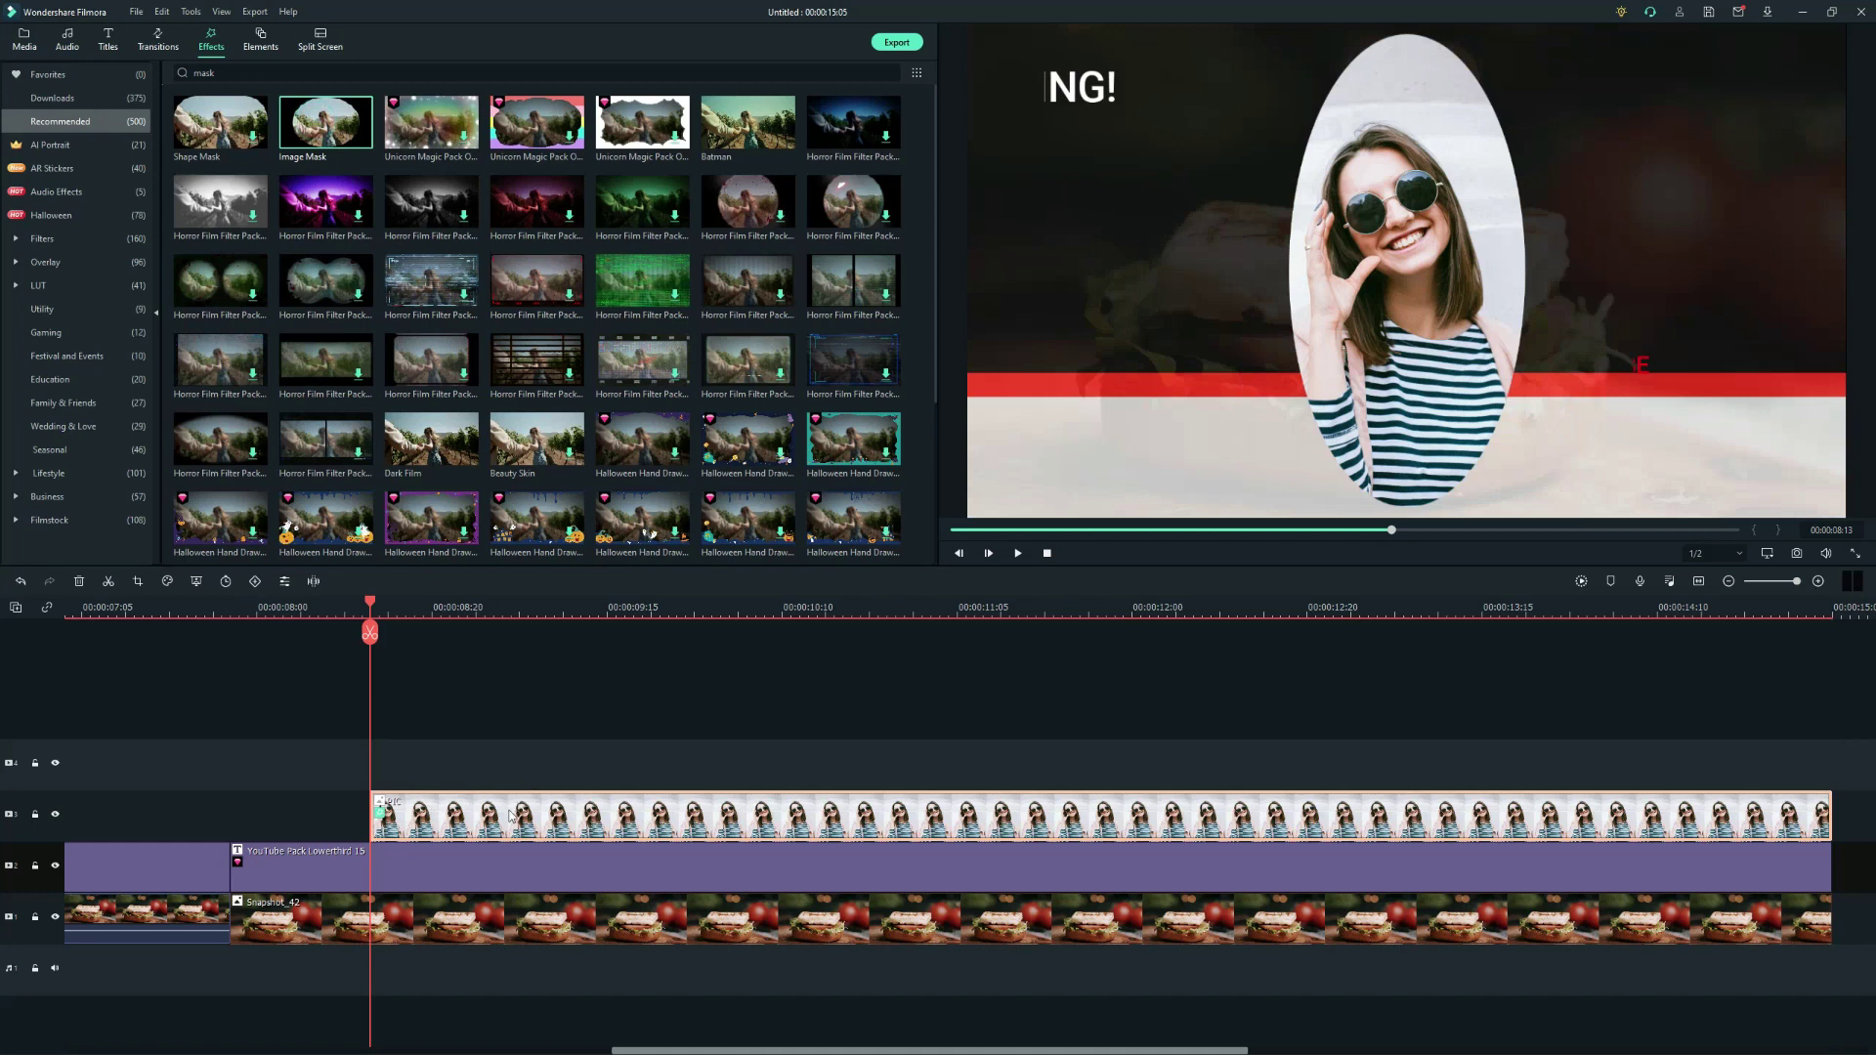
Adjust the PIC clip's oval image mask to a height of 47 and a Y offset of 31.
double_click(509, 814)
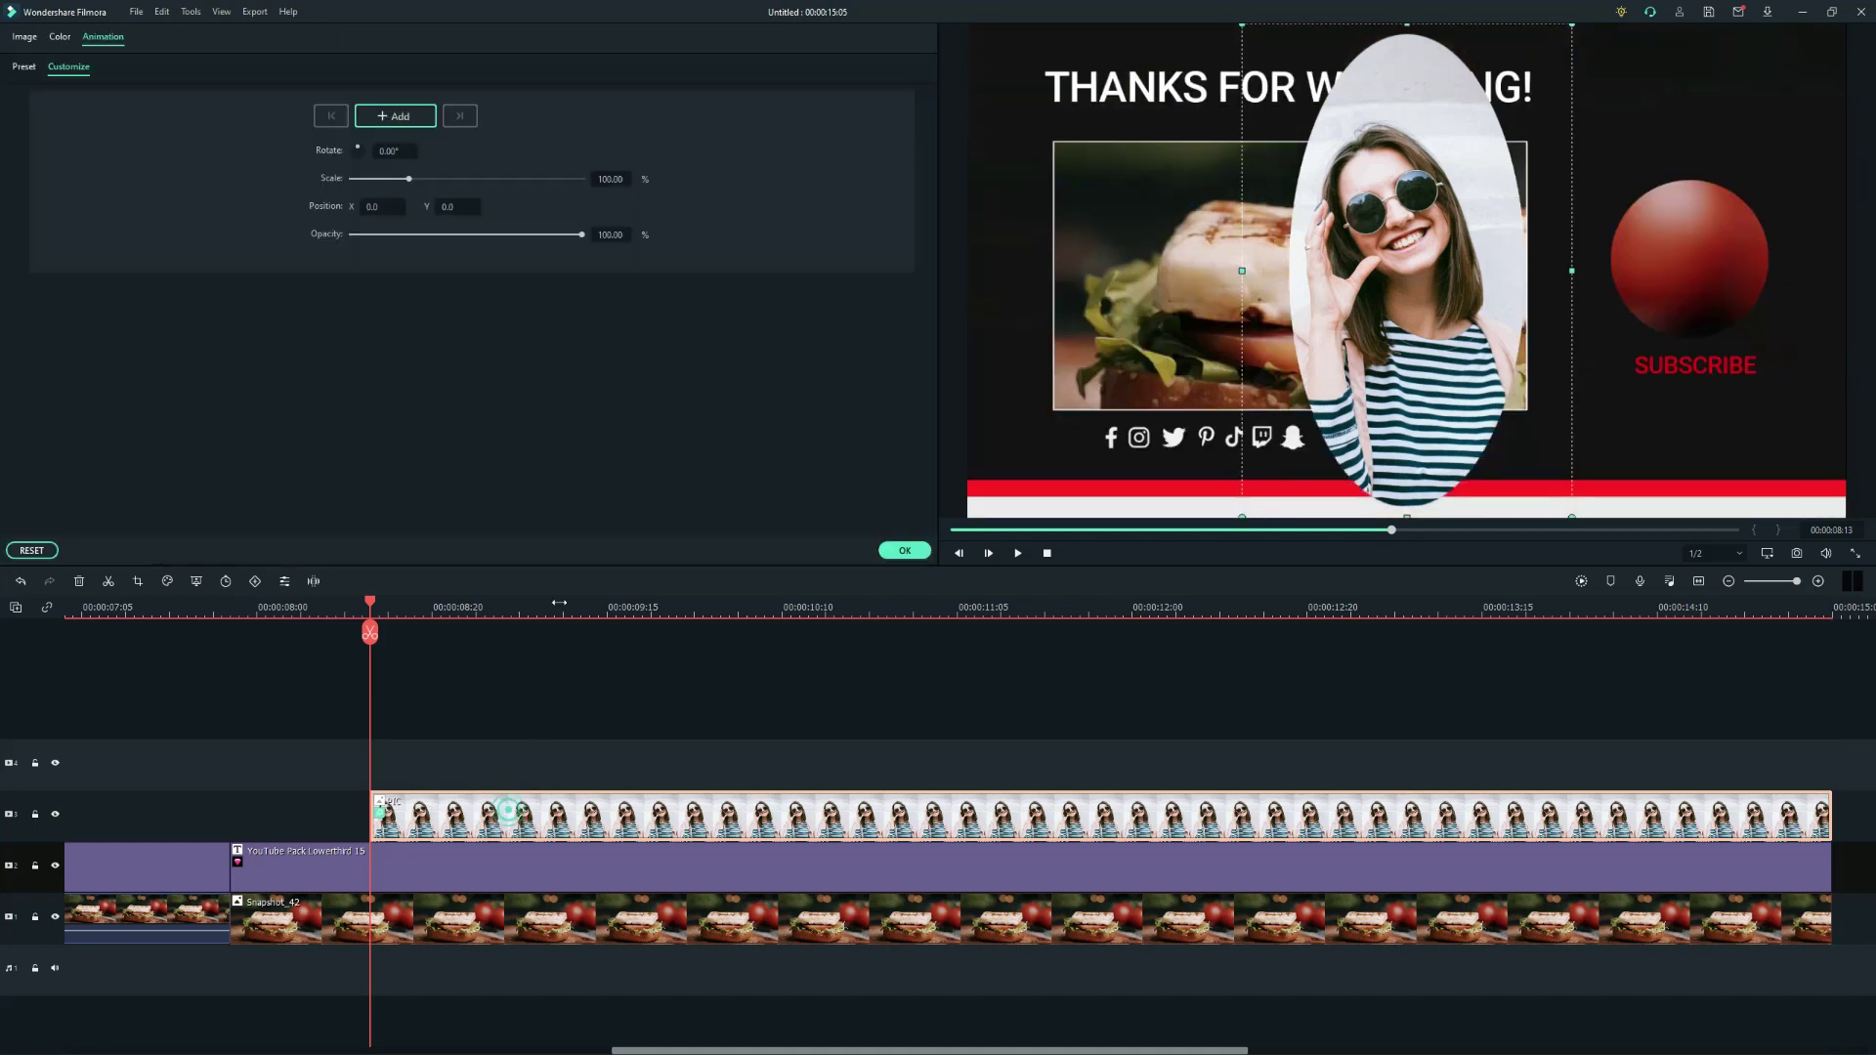
click(24, 37)
click(57, 235)
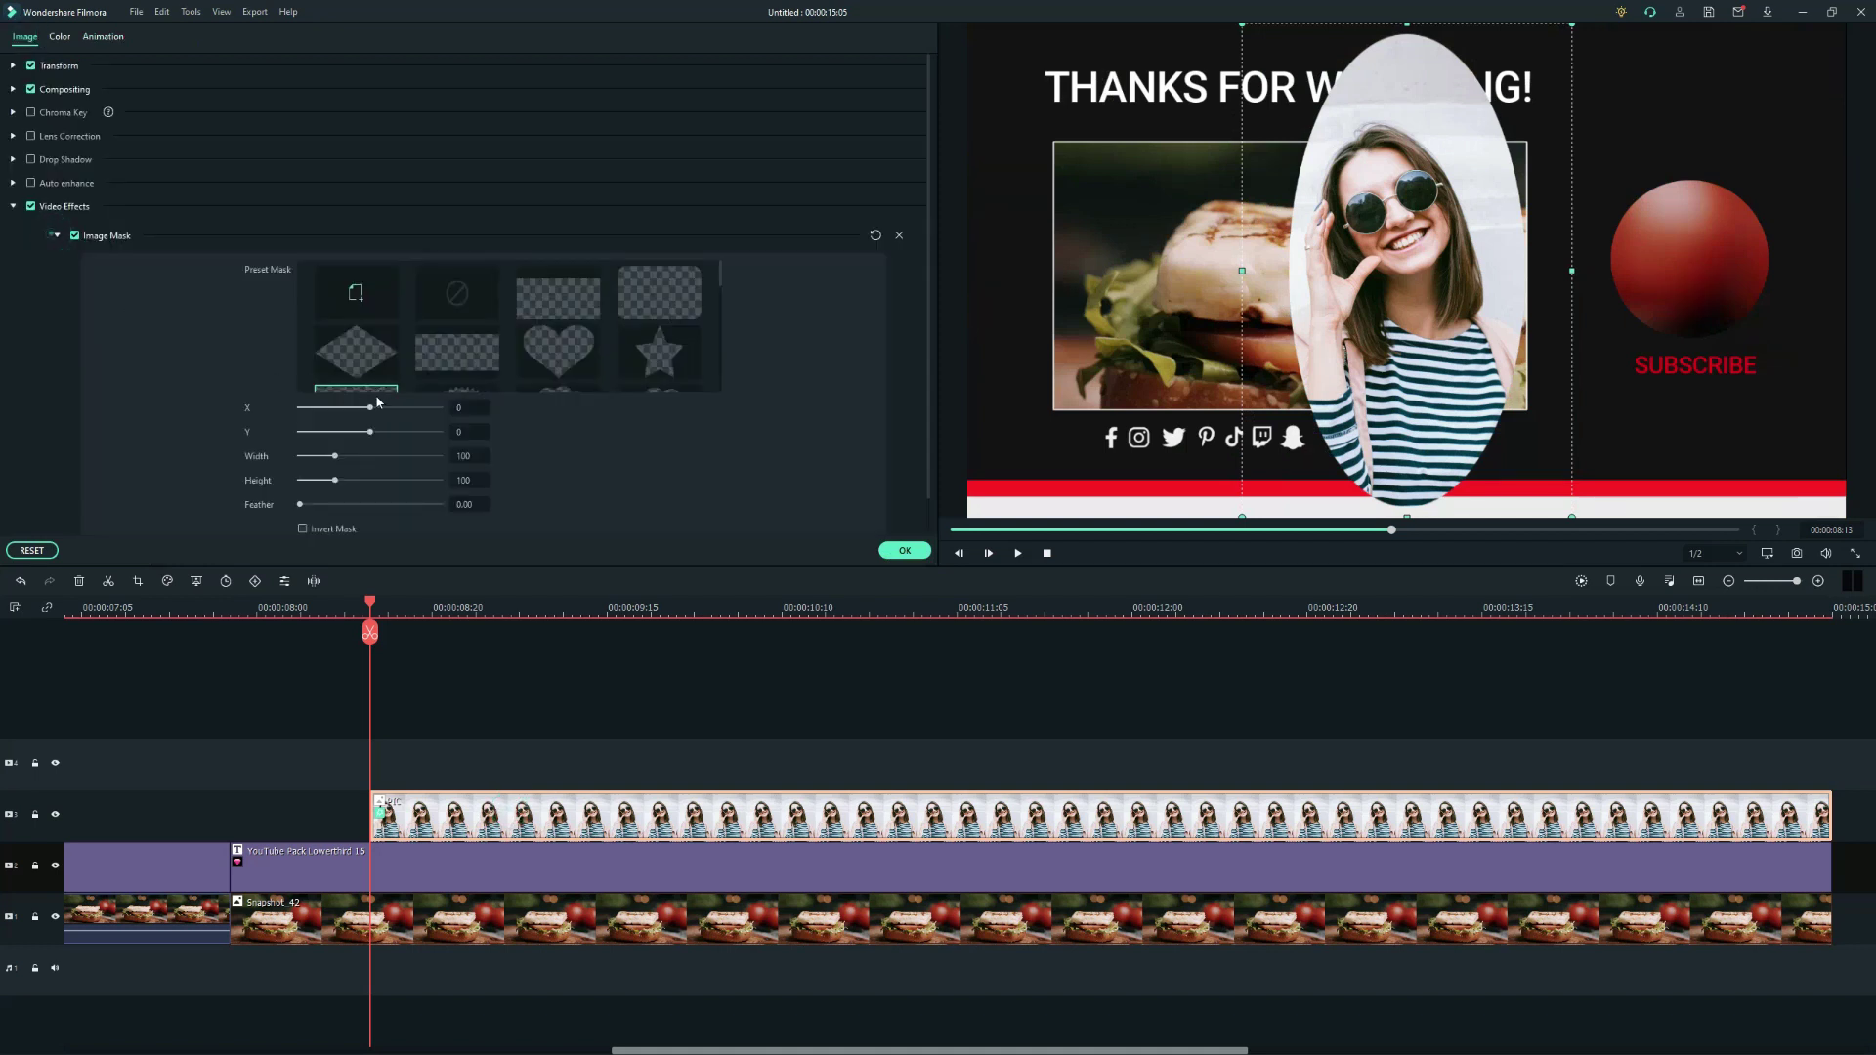
drag(335, 482, 374, 435)
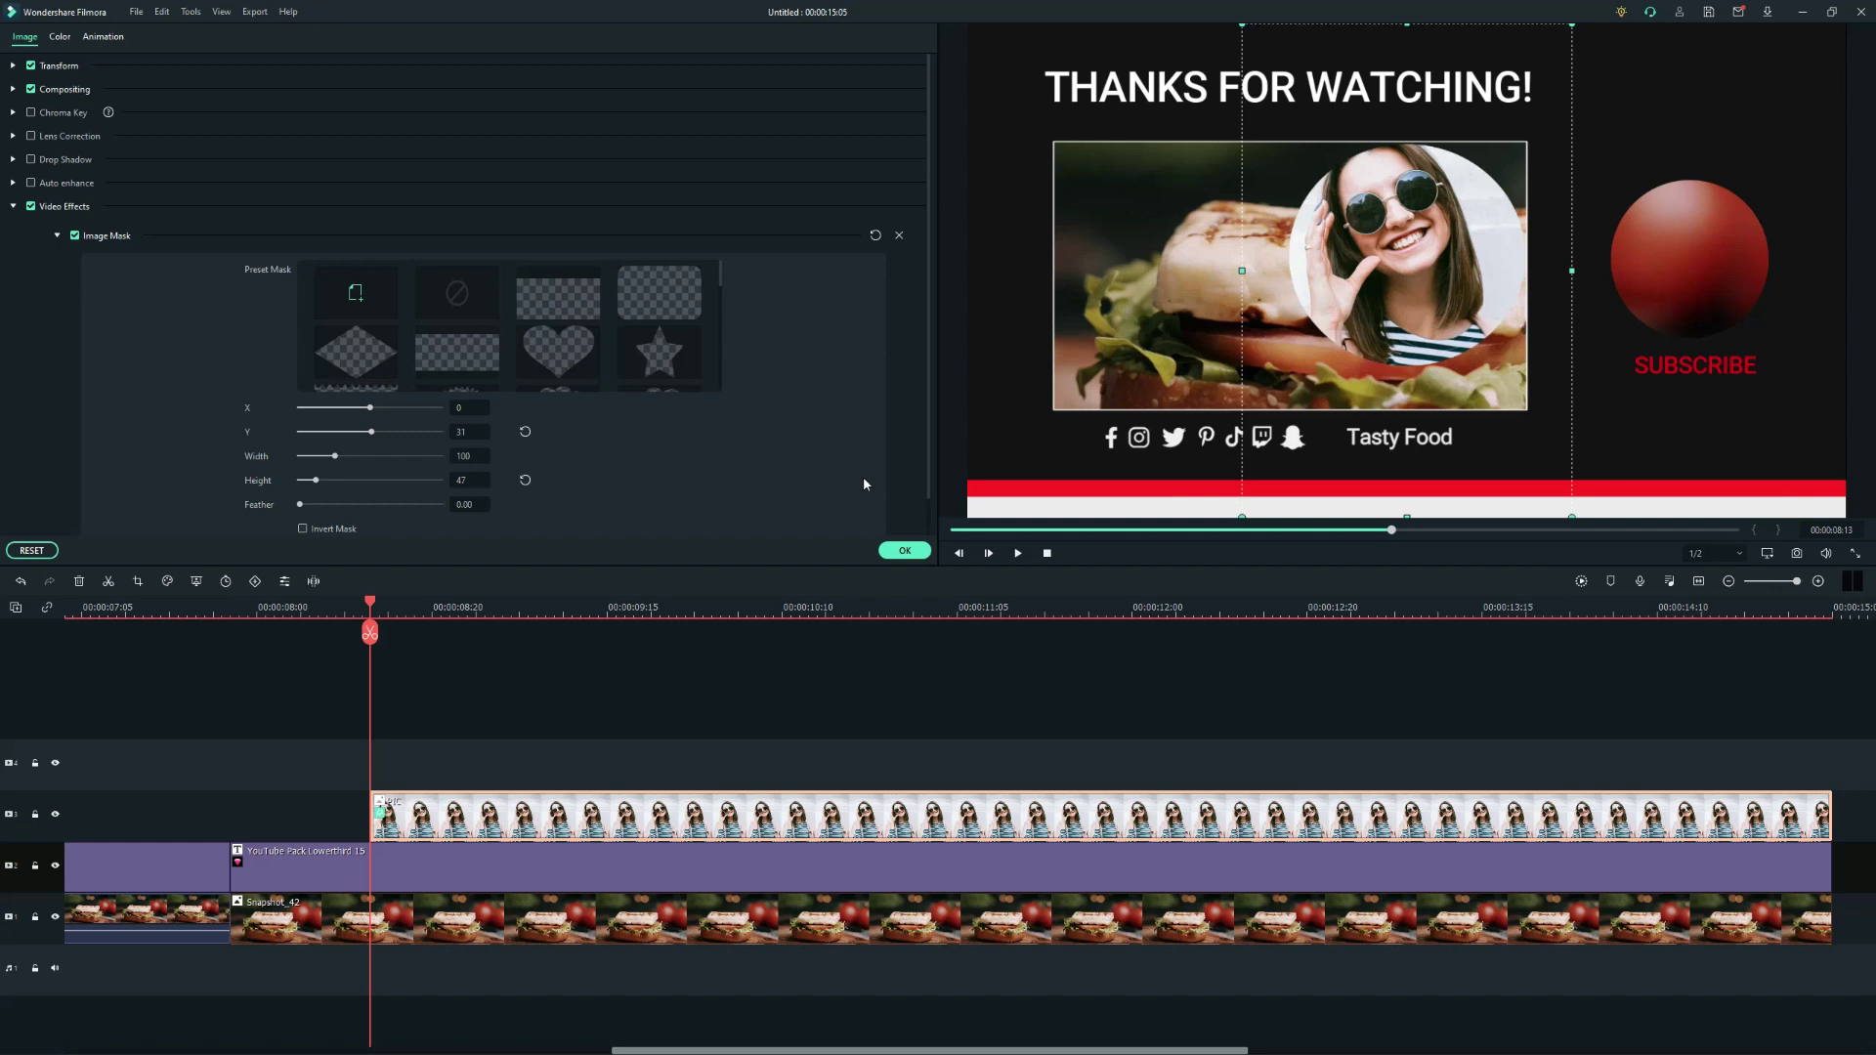
Add an animation keyframe to the PIC clip, scaling it to about 81% and positioning it over the round SUBSCRIBE picture area.
click(255, 582)
drag(1387, 283, 1688, 292)
drag(1542, 40, 1572, 82)
drag(1711, 285, 1678, 235)
drag(1539, 36, 1572, 83)
drag(1682, 242, 1664, 222)
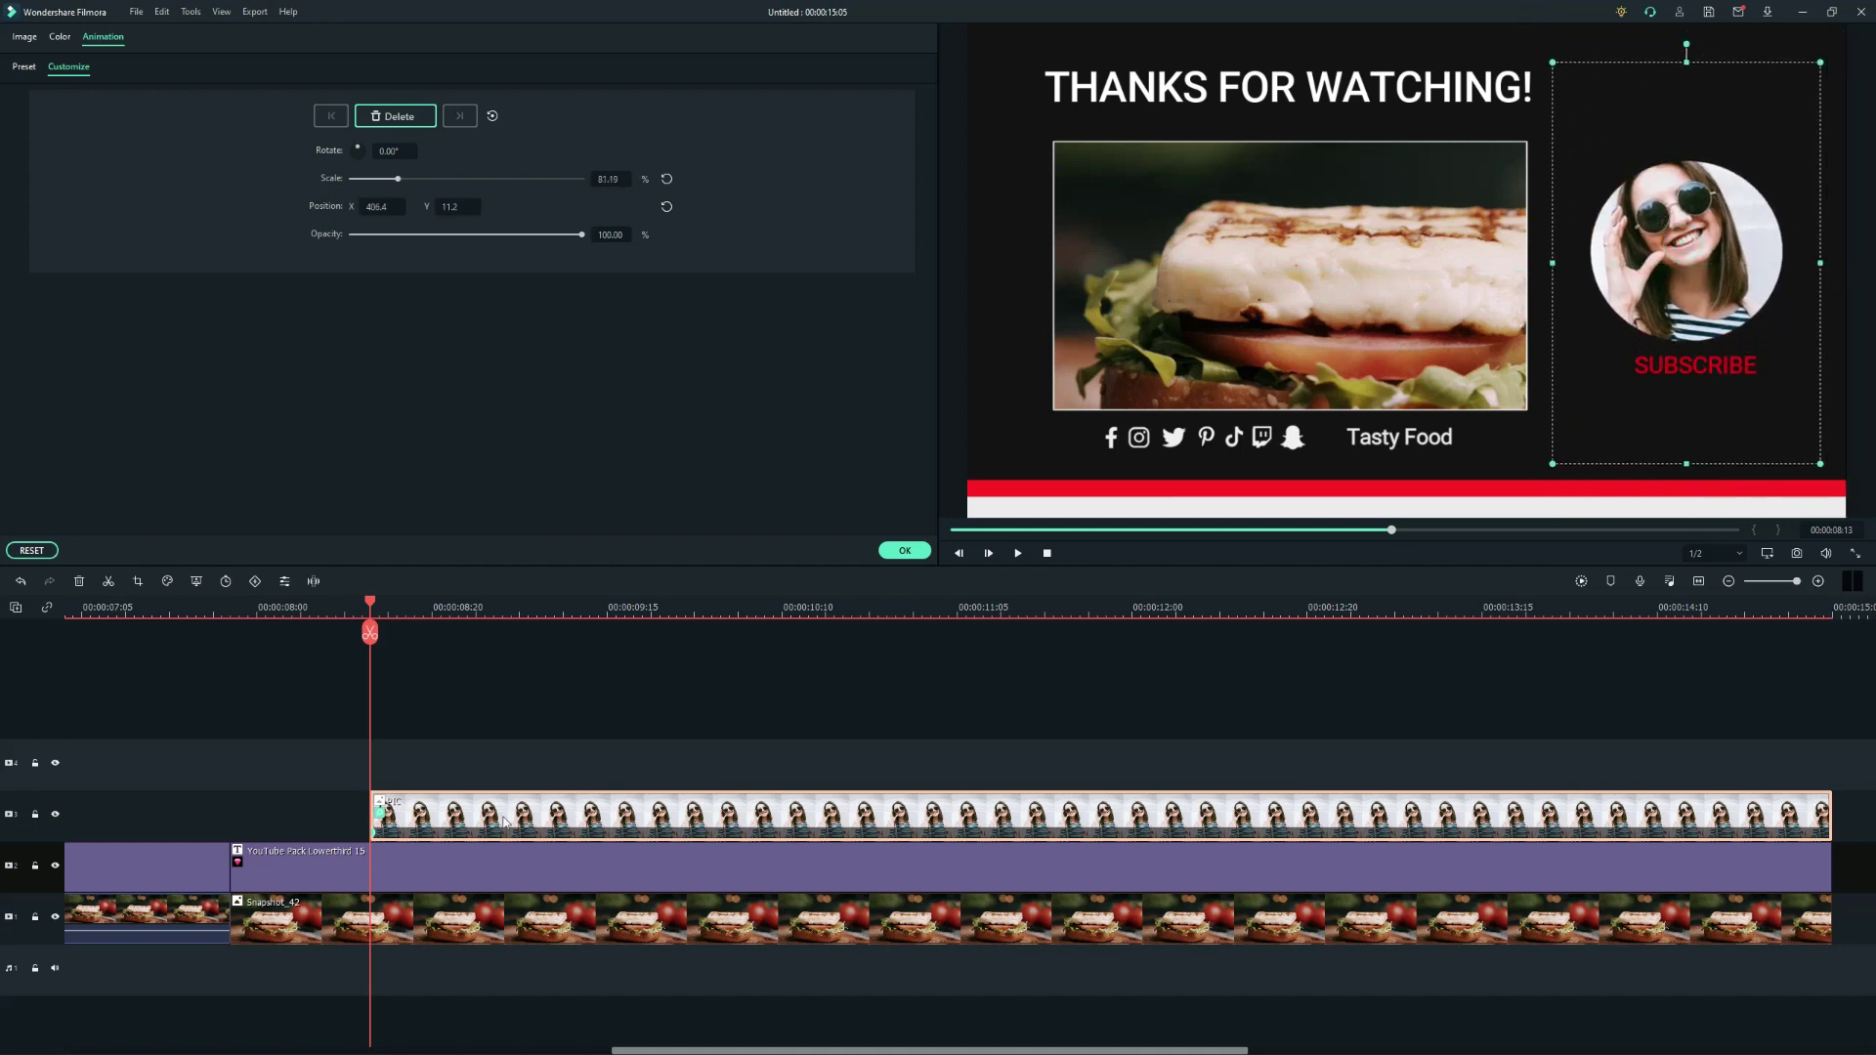
Set the scale and opacity of the PIC clip's first keyframe to 0%.
click(615, 179)
drag(615, 178, 542, 179)
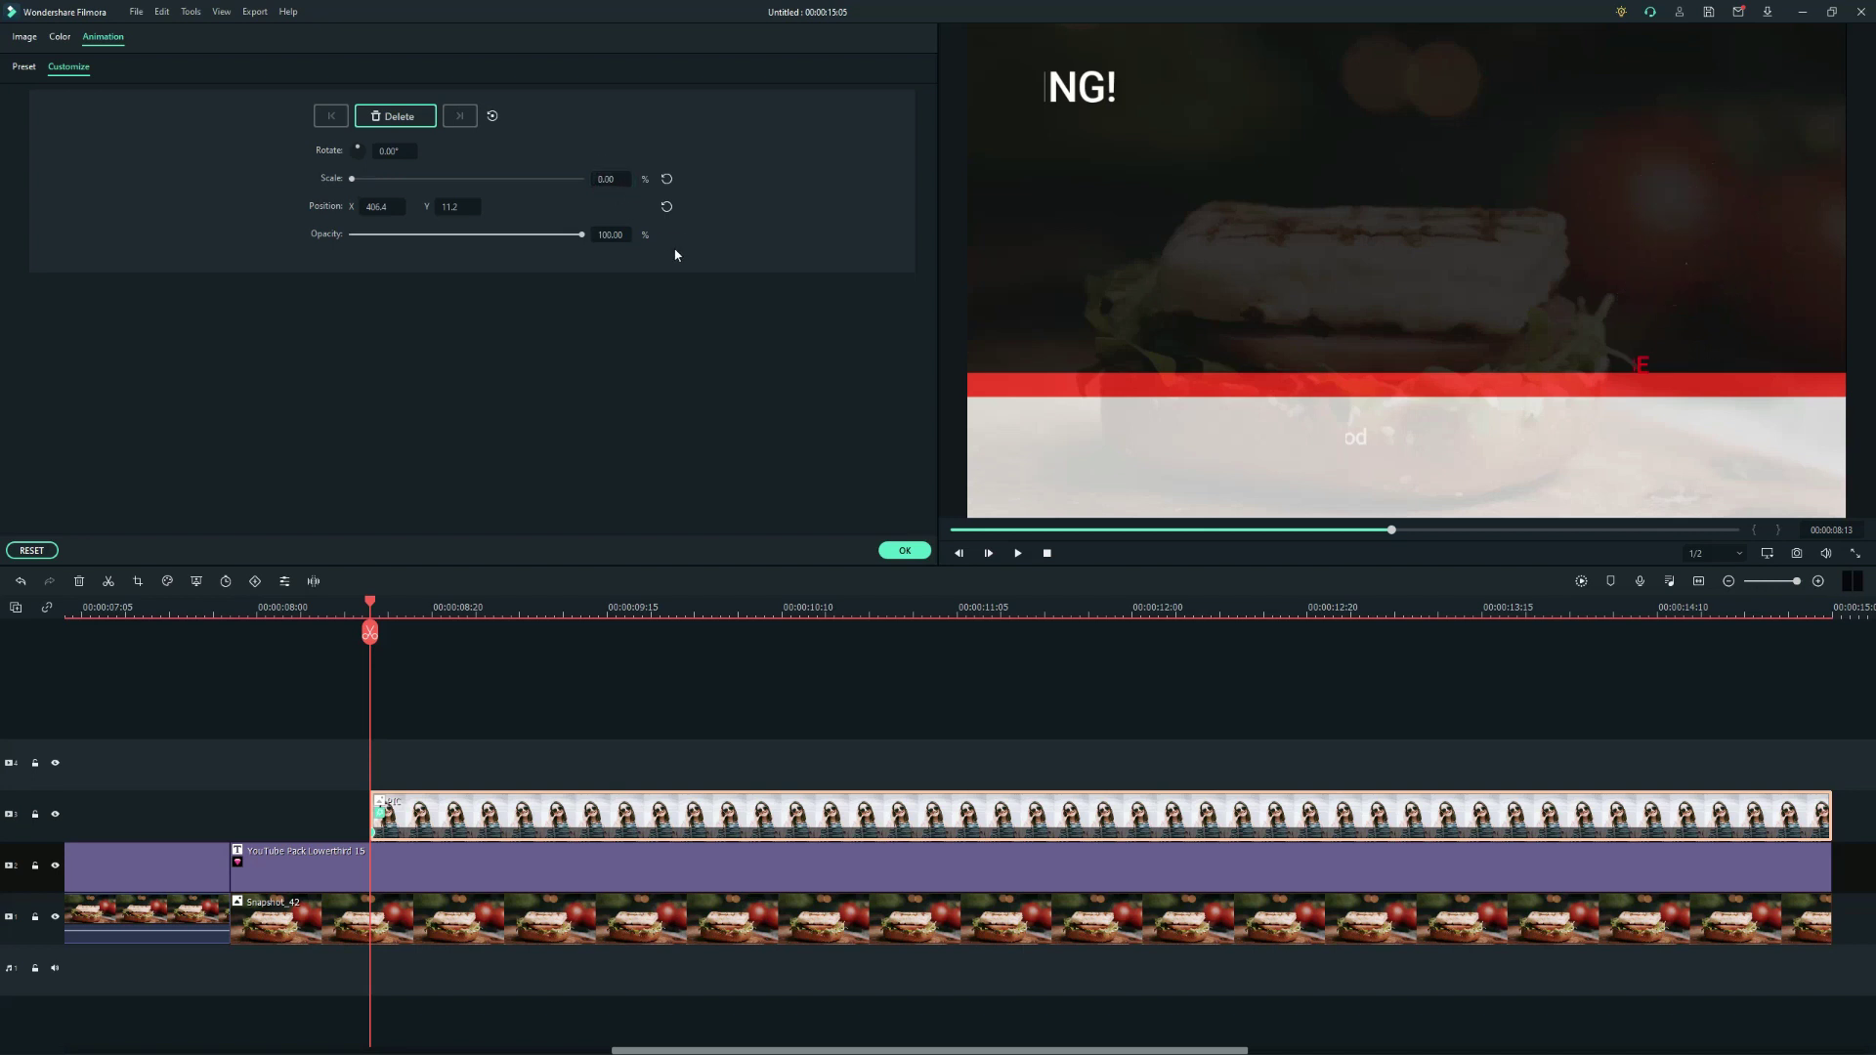
drag(616, 235, 598, 235)
Add frame-by-frame keyframes to the PIC clip, raising its opacity through 25% and 75% and its scale to 25%.
click(536, 818)
key(Right)
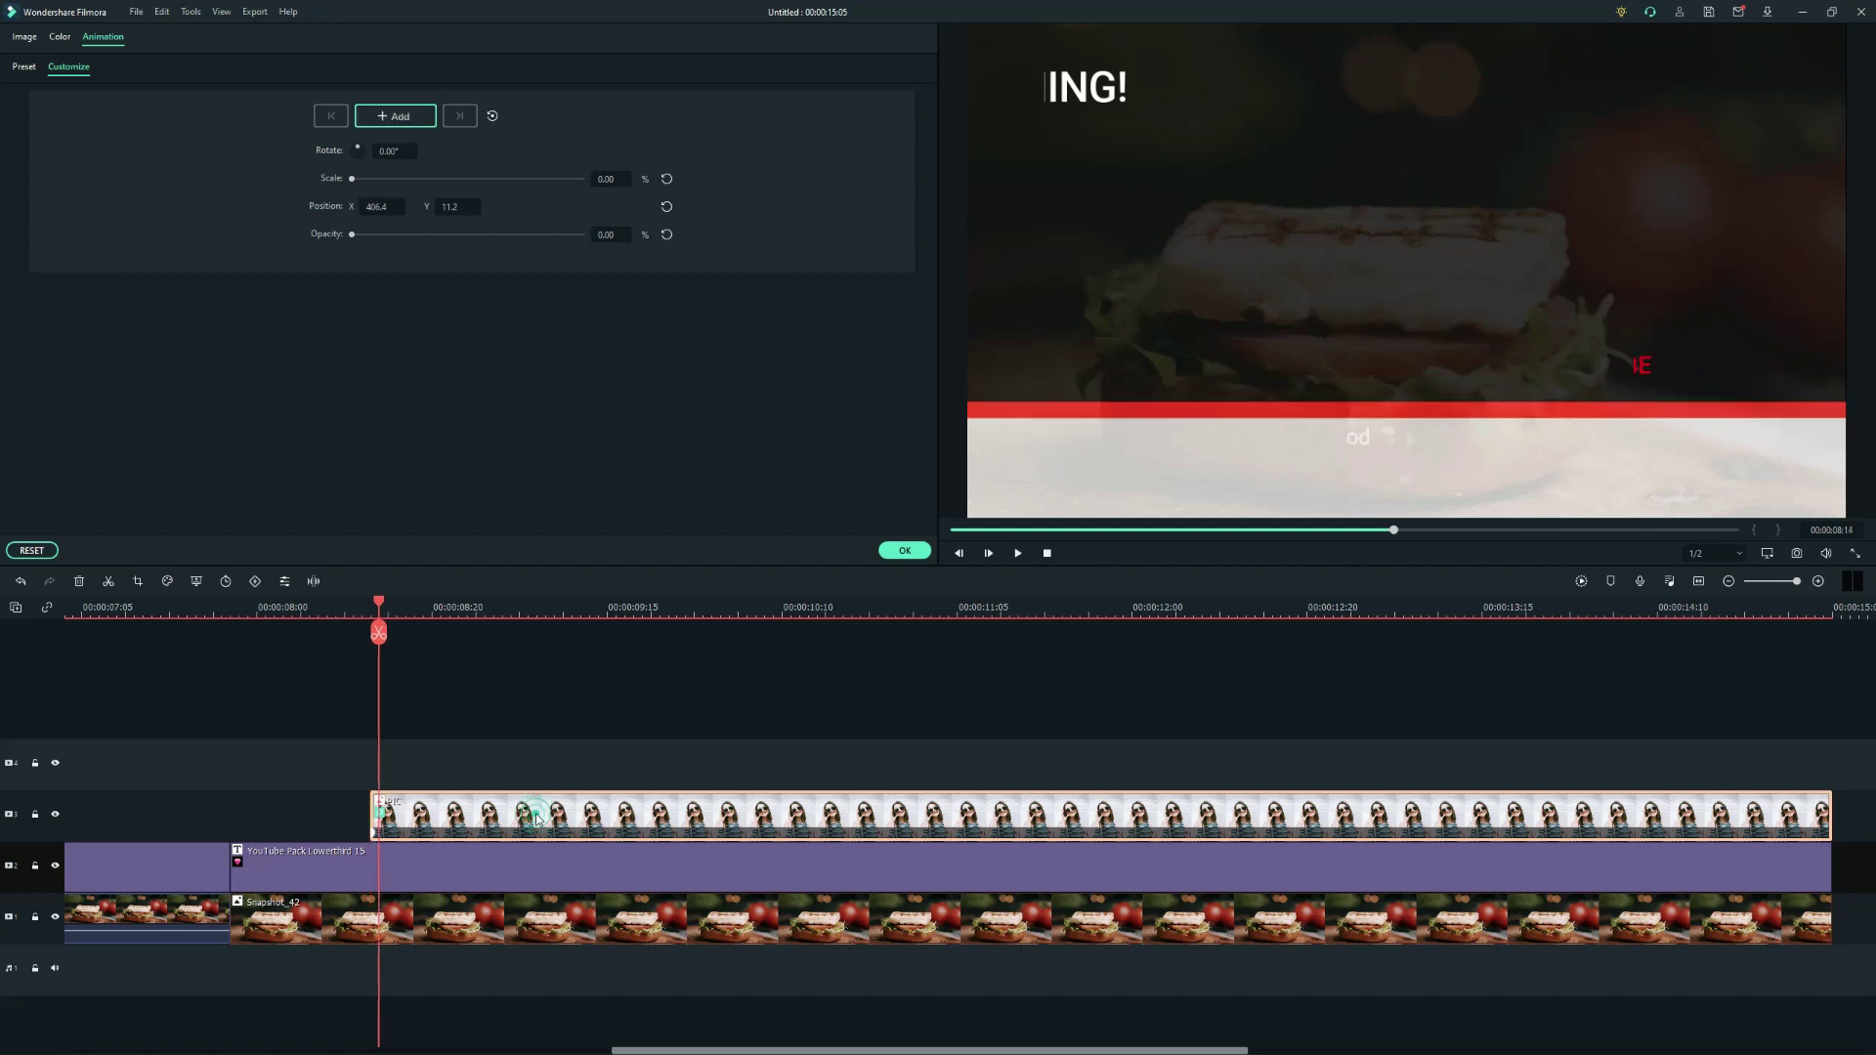
click(613, 235)
text(25)
key(Return)
key(Right)
click(609, 235)
text(75)
key(Return)
key(Right)
click(531, 809)
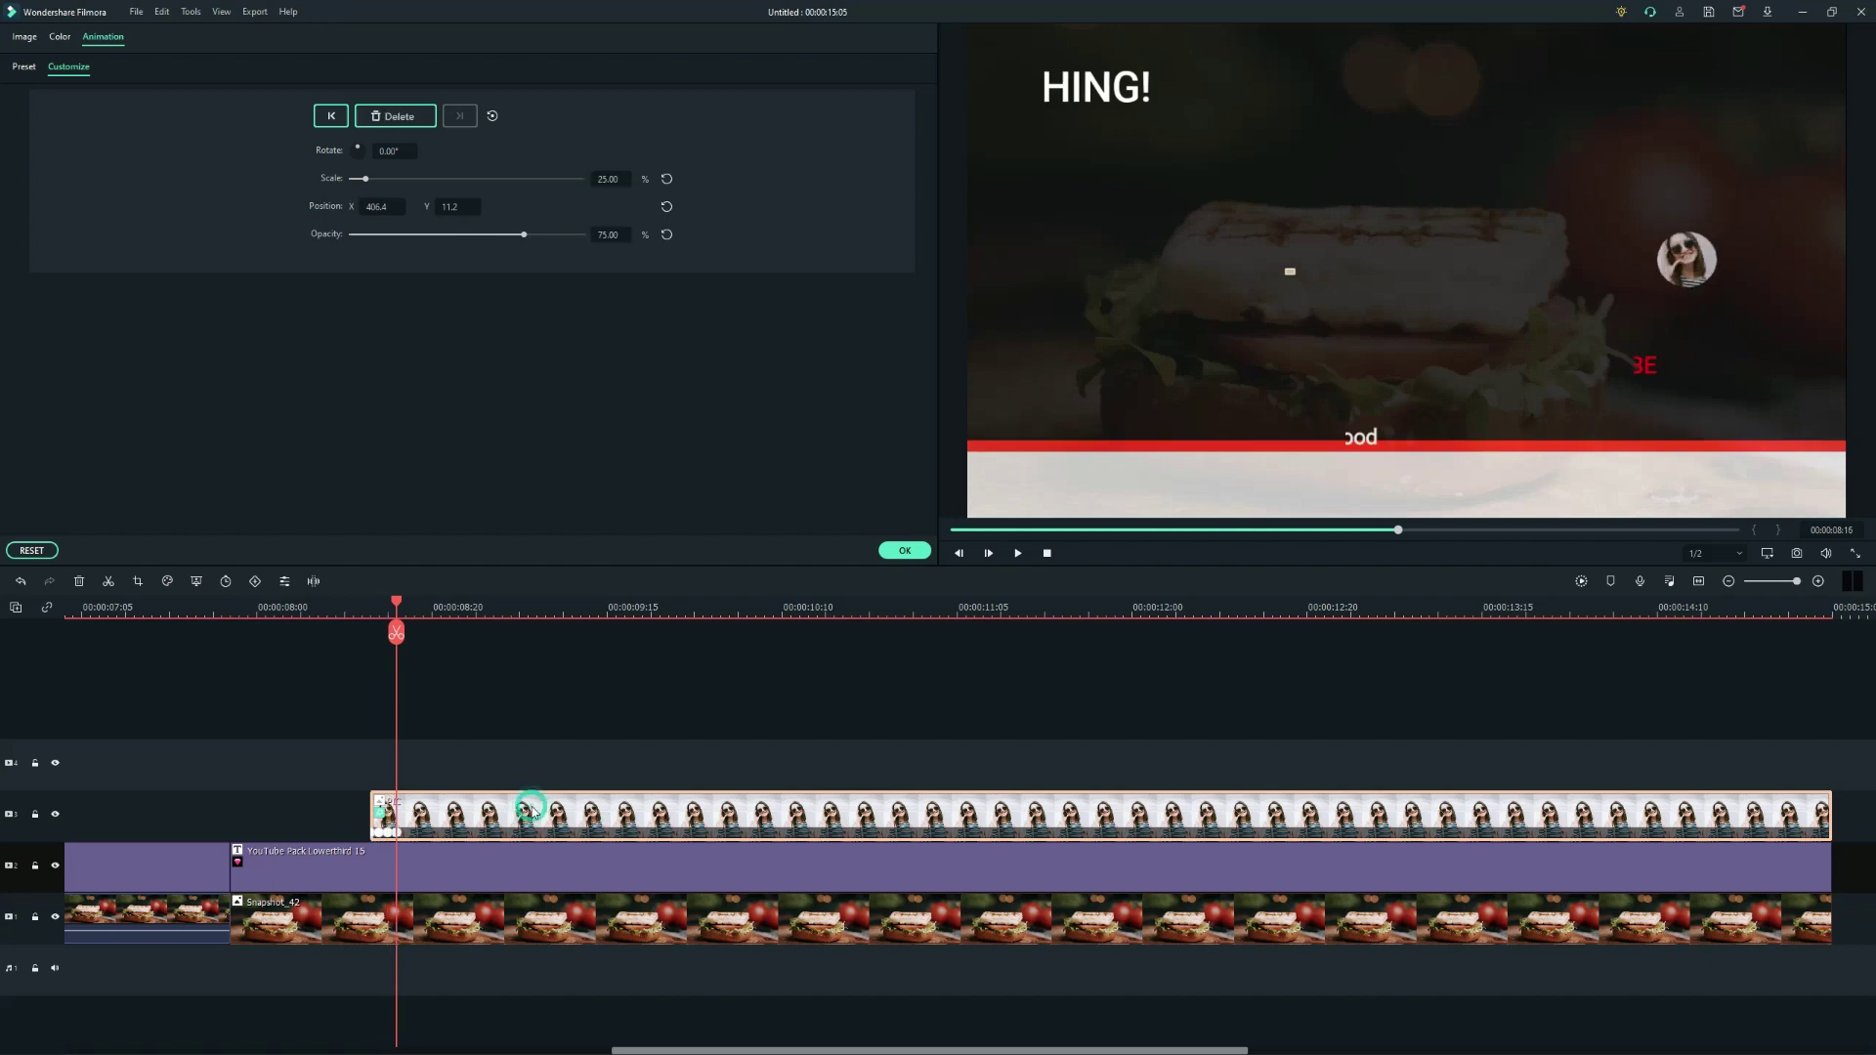
Continue the PIC clip's frame-by-frame keyframes at 100% opacity, with scales of 35%, 40% and 45%.
key(Right)
key(Right)
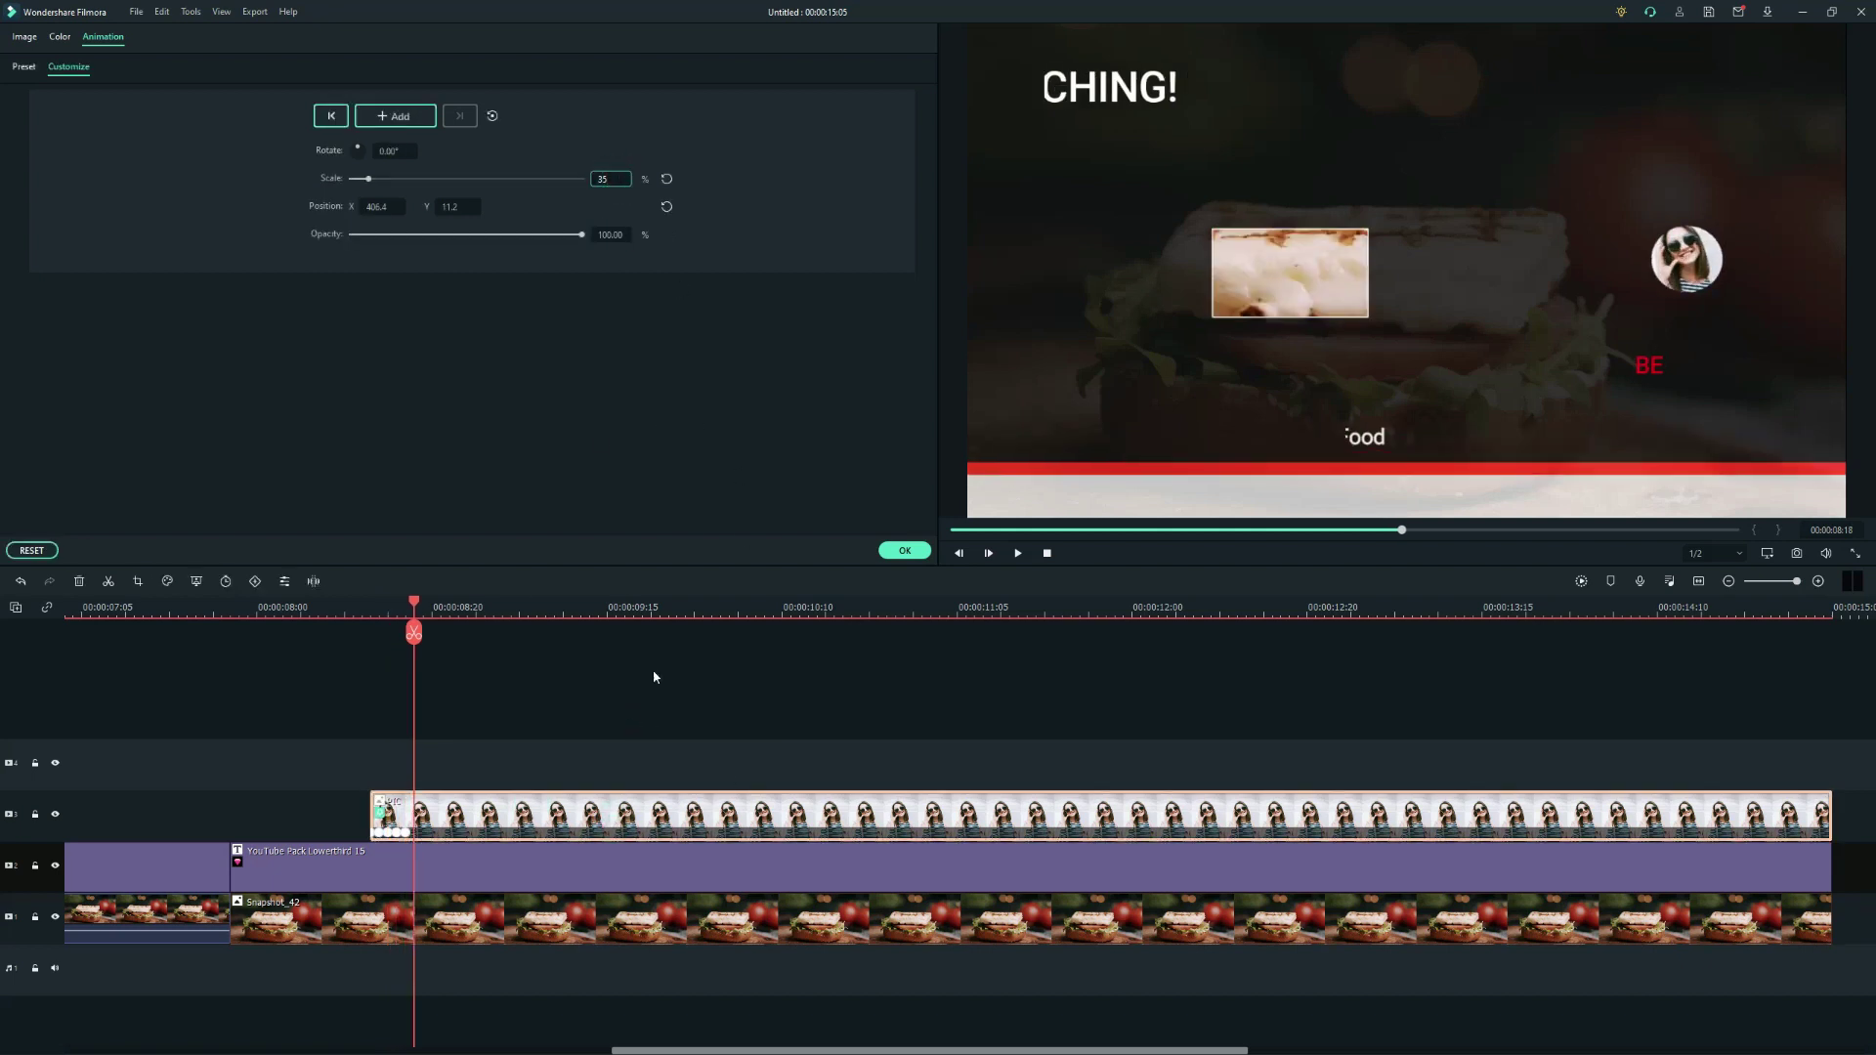
click(652, 684)
key(Right)
click(625, 806)
click(611, 178)
text(40)
click(590, 720)
key(Right)
click(589, 793)
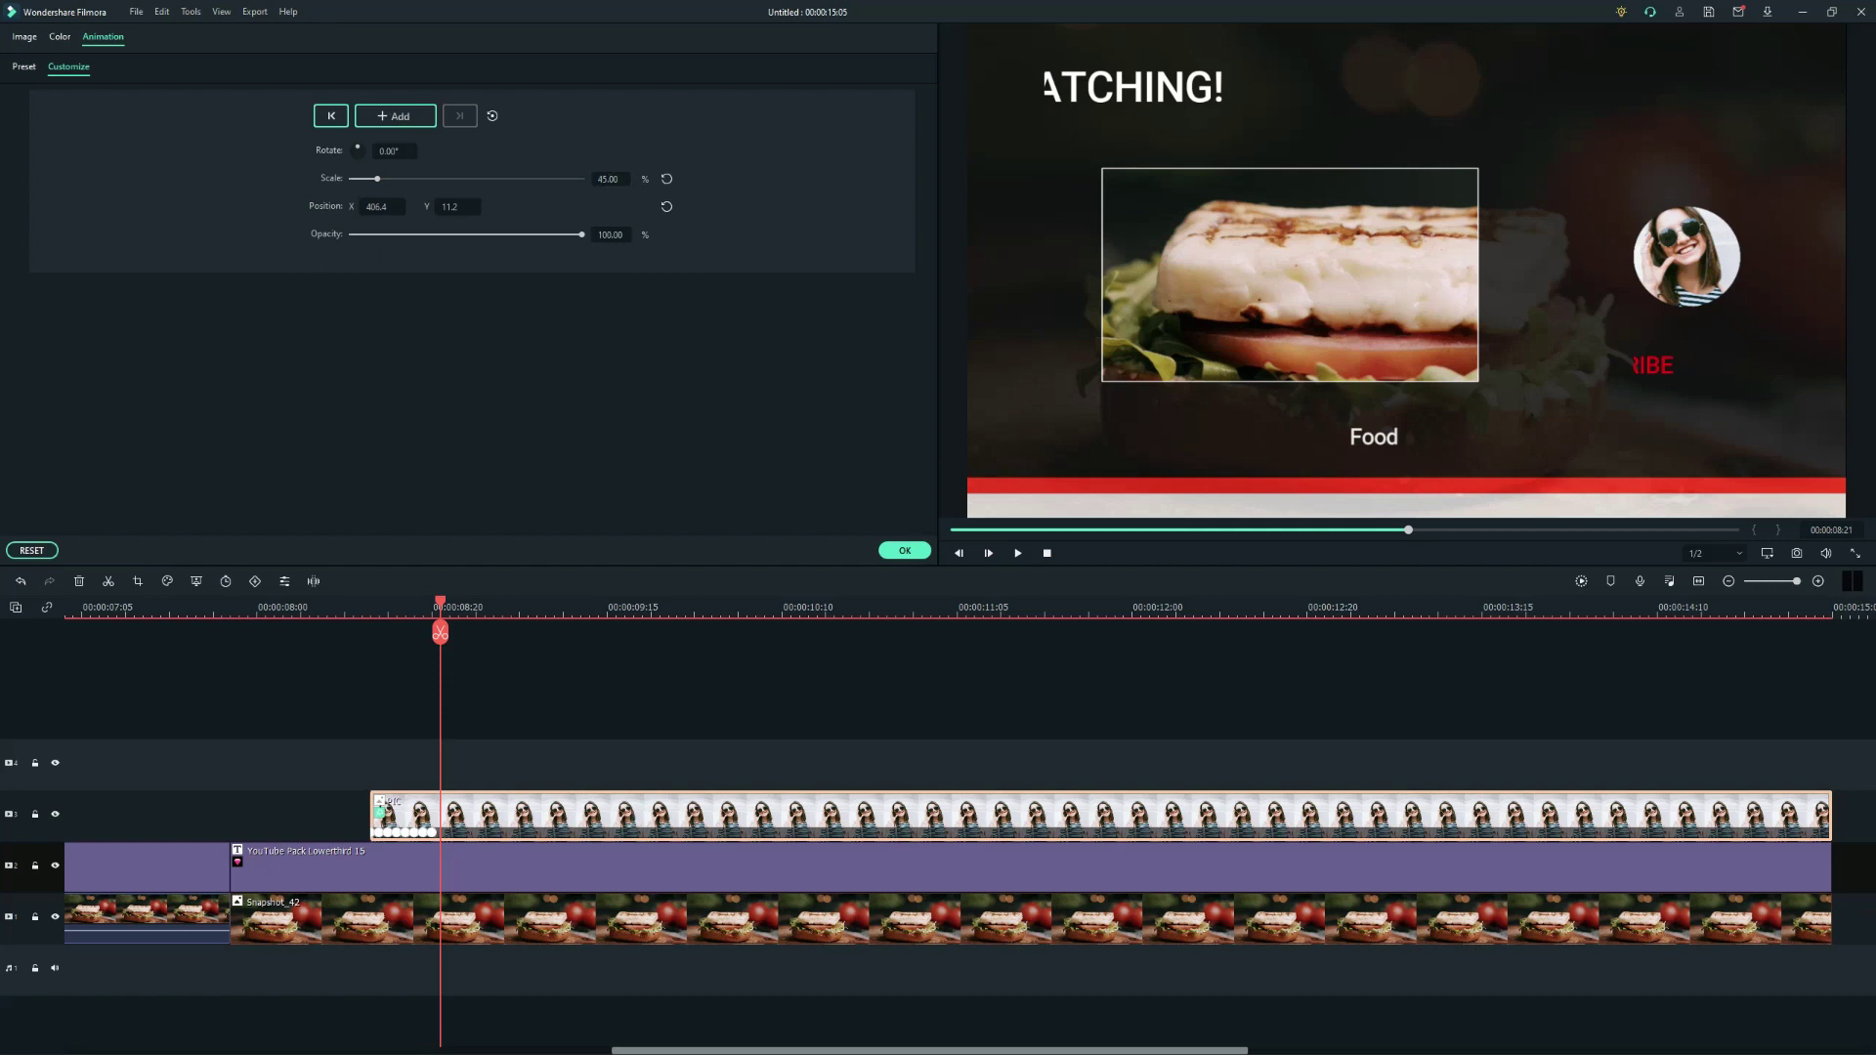
Add PIC clip keyframes on the following frames with scales of 50%, 55%, 60%, 65% and 70%.
click(611, 179)
text(50)
click(633, 729)
key(Right)
text(55)
key(Right)
click(611, 176)
text(60)
click(614, 818)
click(610, 179)
text(65)
click(676, 738)
key(Right)
click(610, 179)
text(70)
Complete the PIC clip's growth with scale keyframes of 75%, 80%, 85% and 90%, and apply the animation.
click(617, 182)
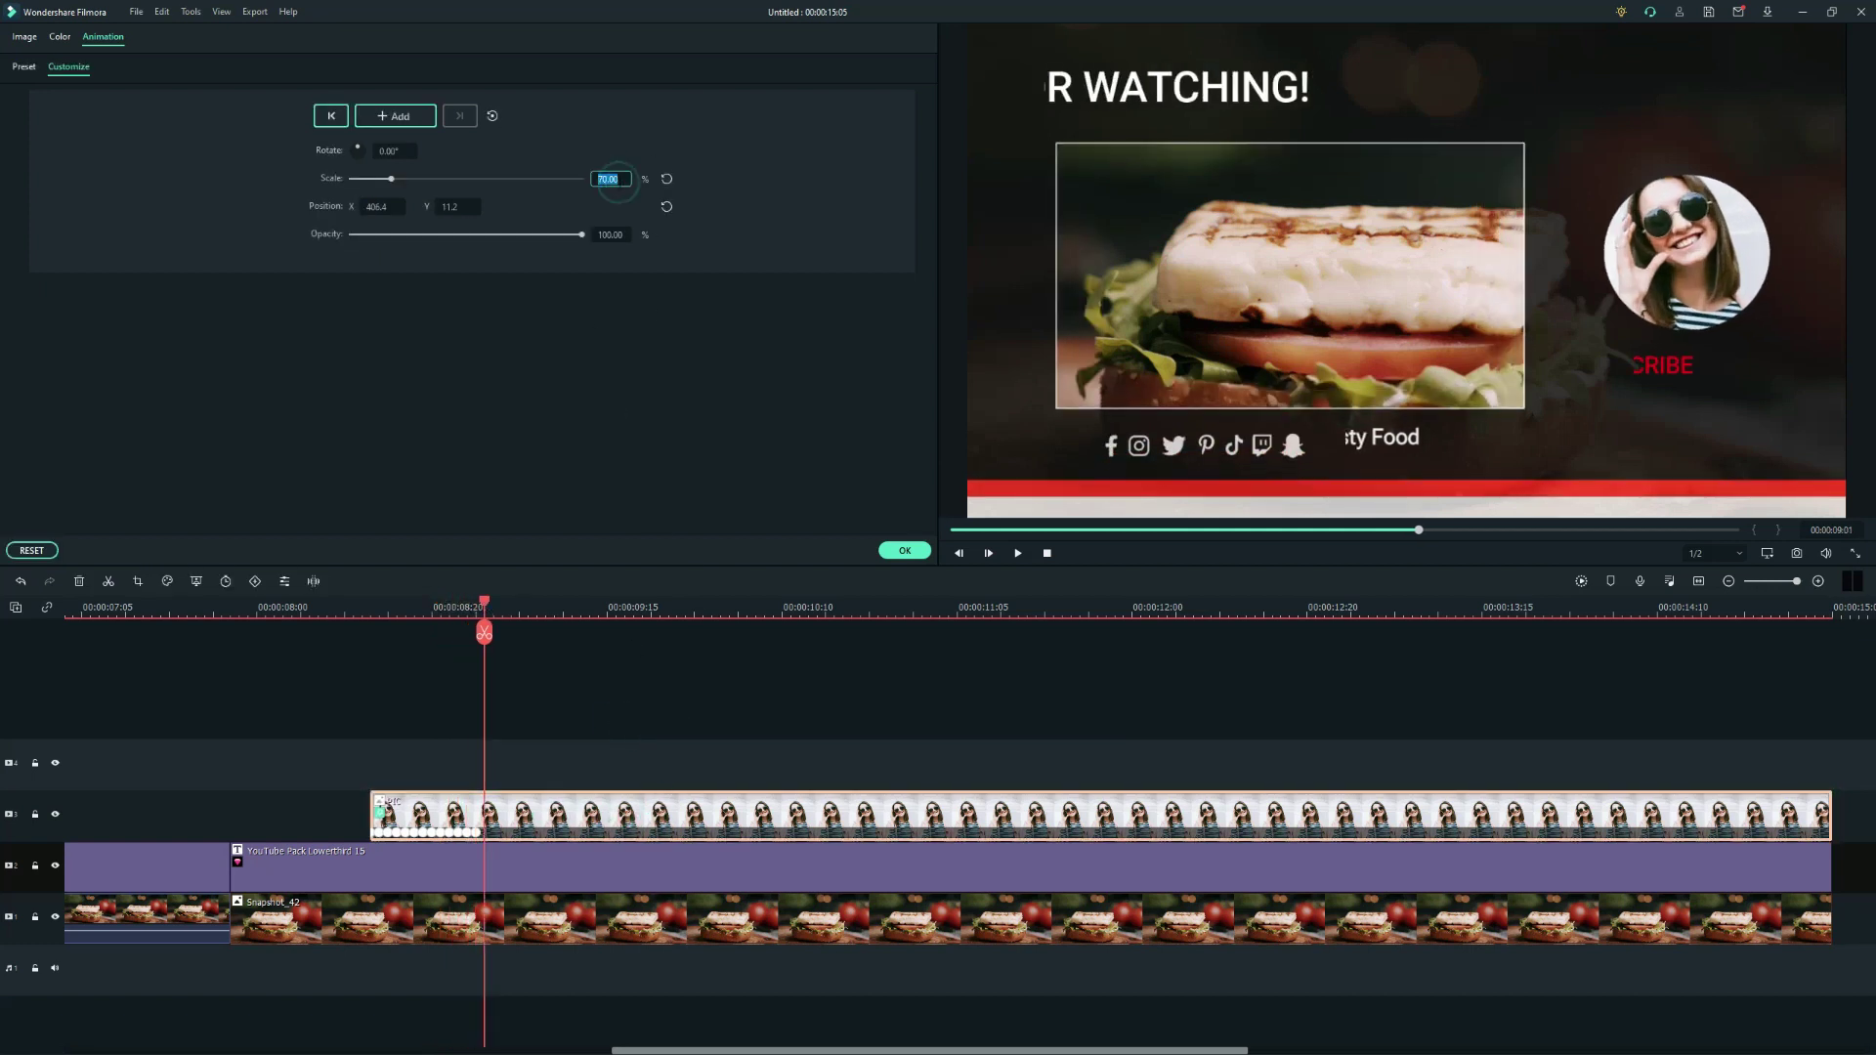
text(75)
click(656, 728)
key(Right)
click(617, 181)
text(80)
click(672, 718)
key(Right)
click(620, 182)
text(85)
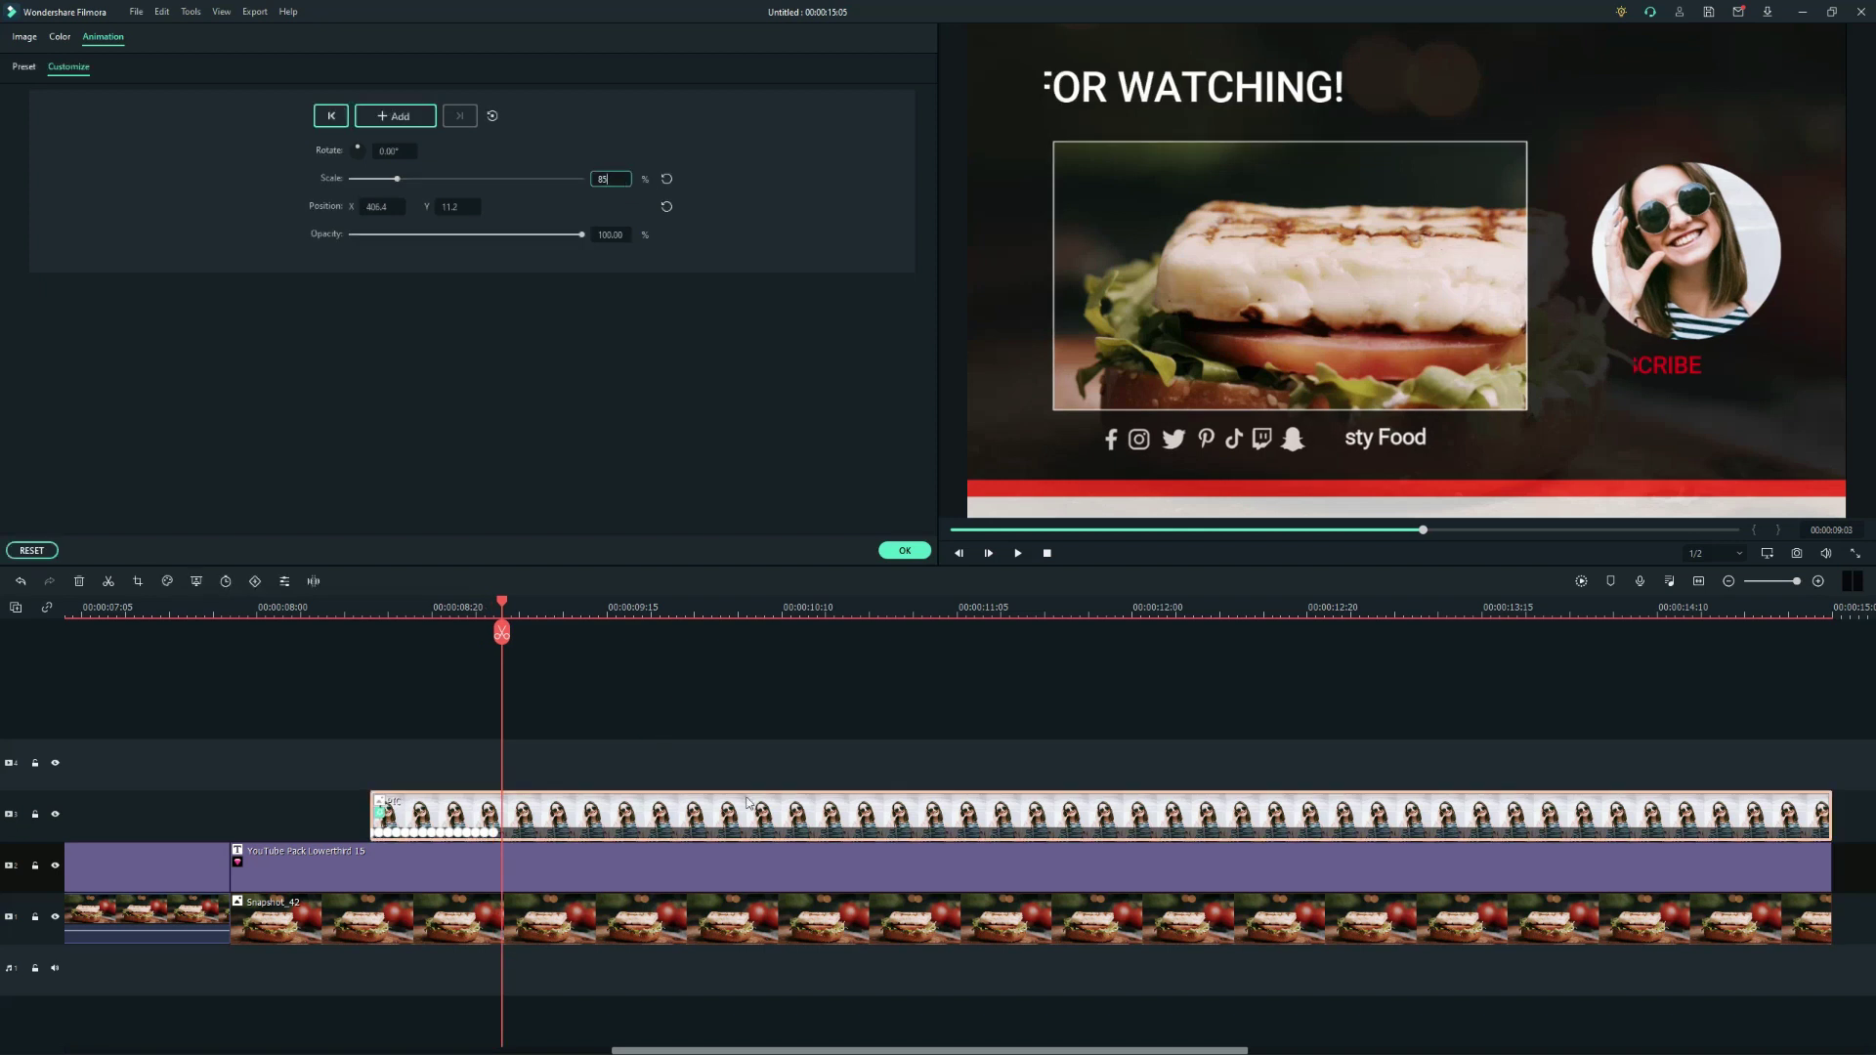
click(733, 728)
key(Right)
click(723, 810)
click(619, 178)
text(90)
click(689, 674)
drag(510, 610, 369, 618)
click(905, 550)
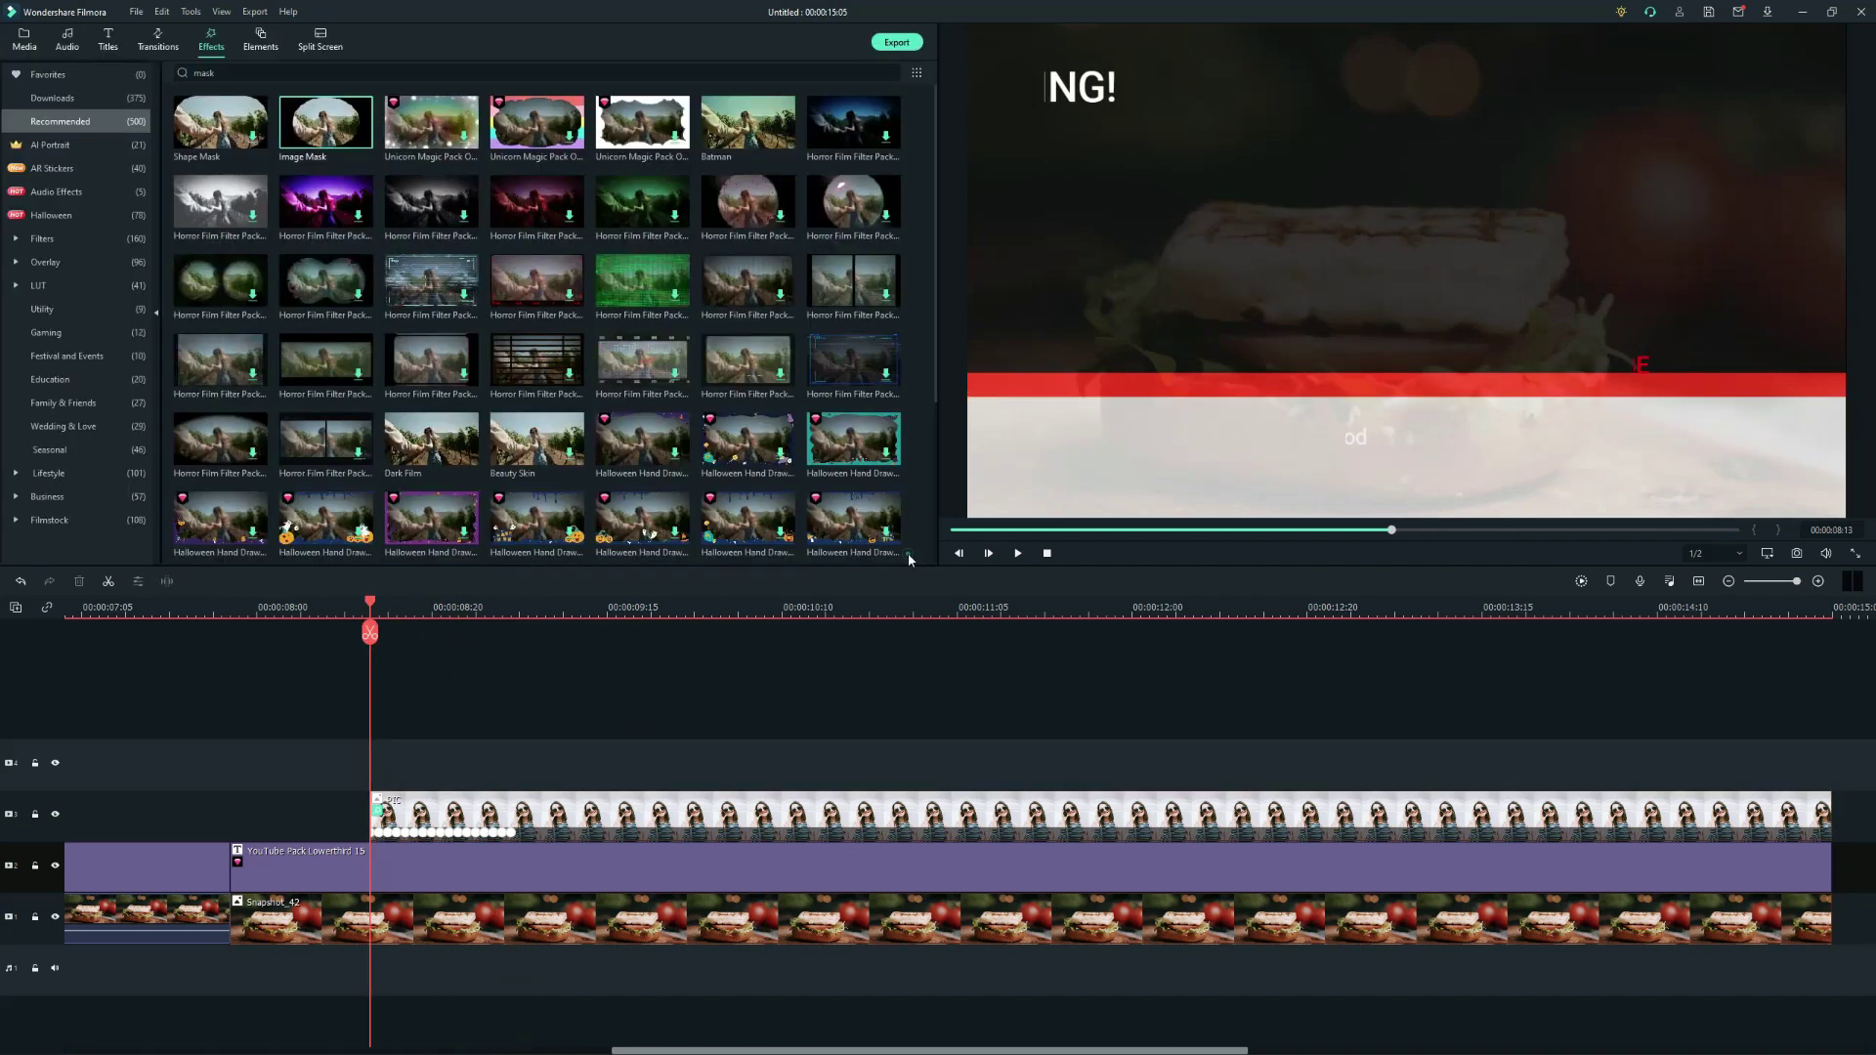
Place 03Footage1 on the fourth video track at 00:00:08:13 and apply the Image Mask effect to it.
click(24, 39)
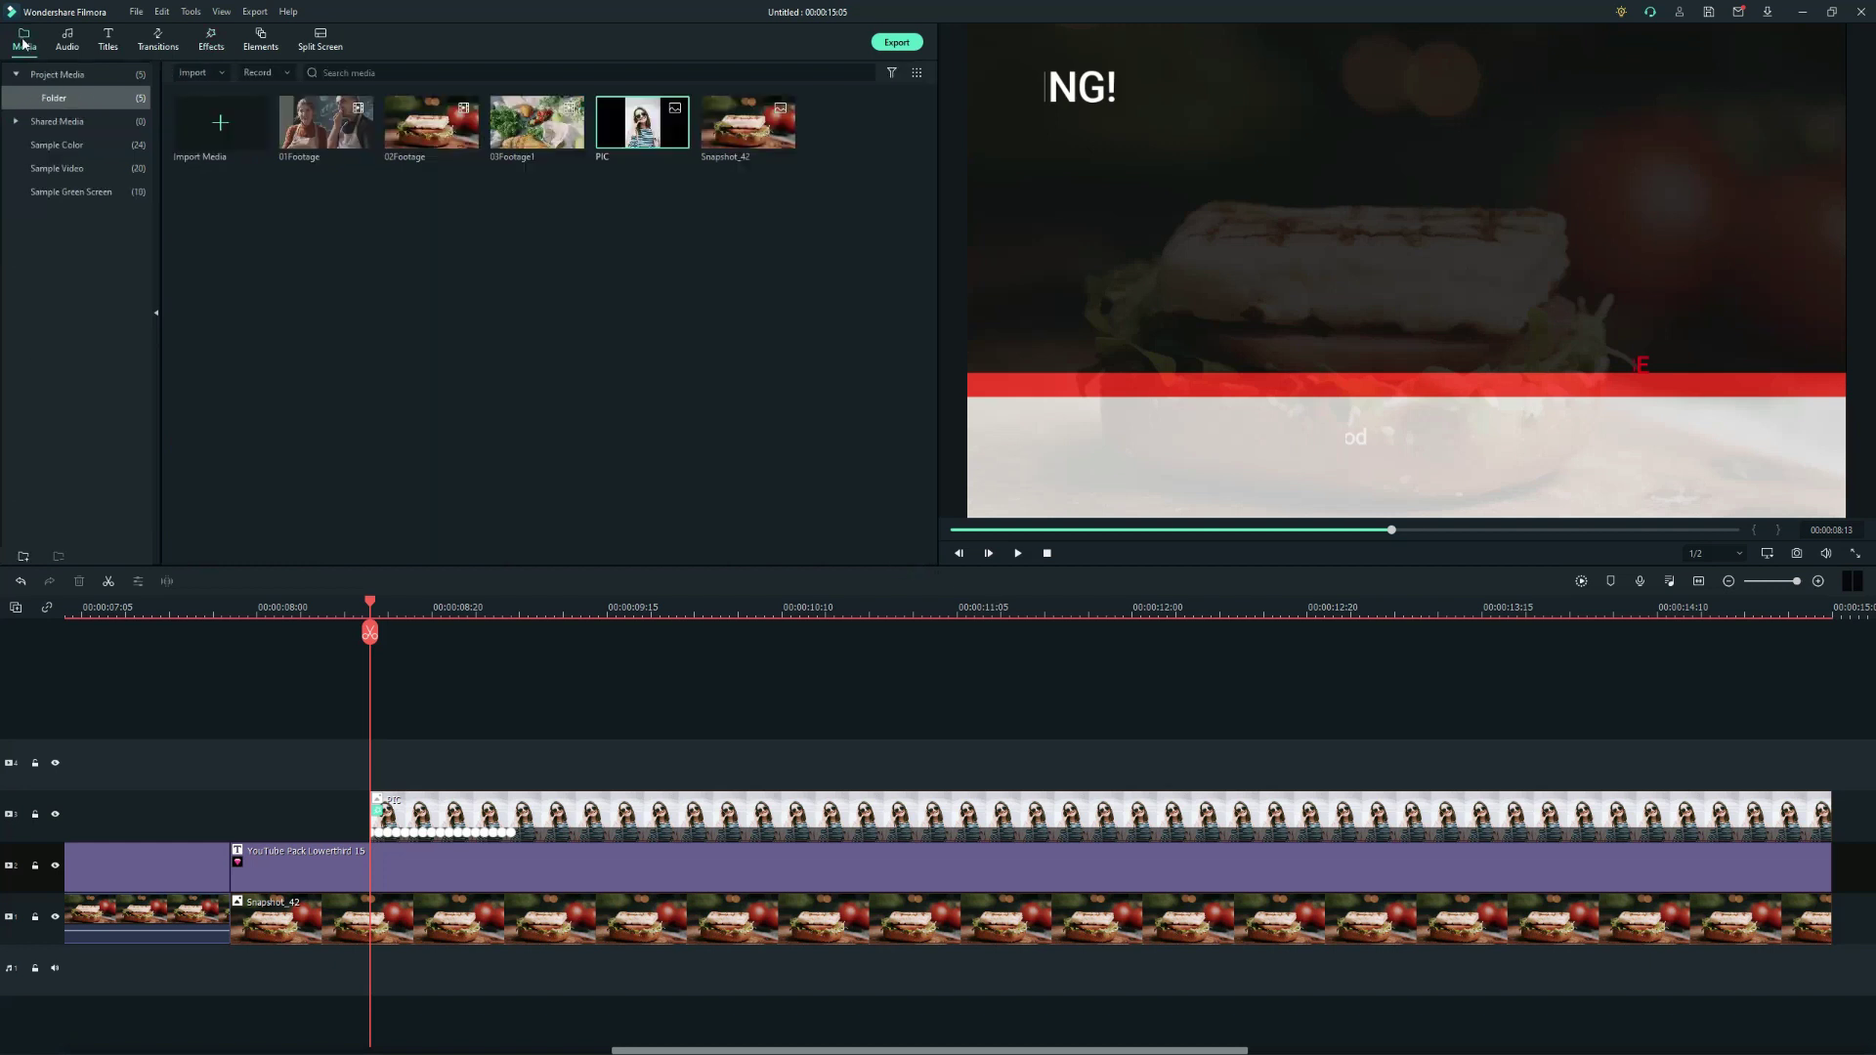
drag(528, 128, 404, 763)
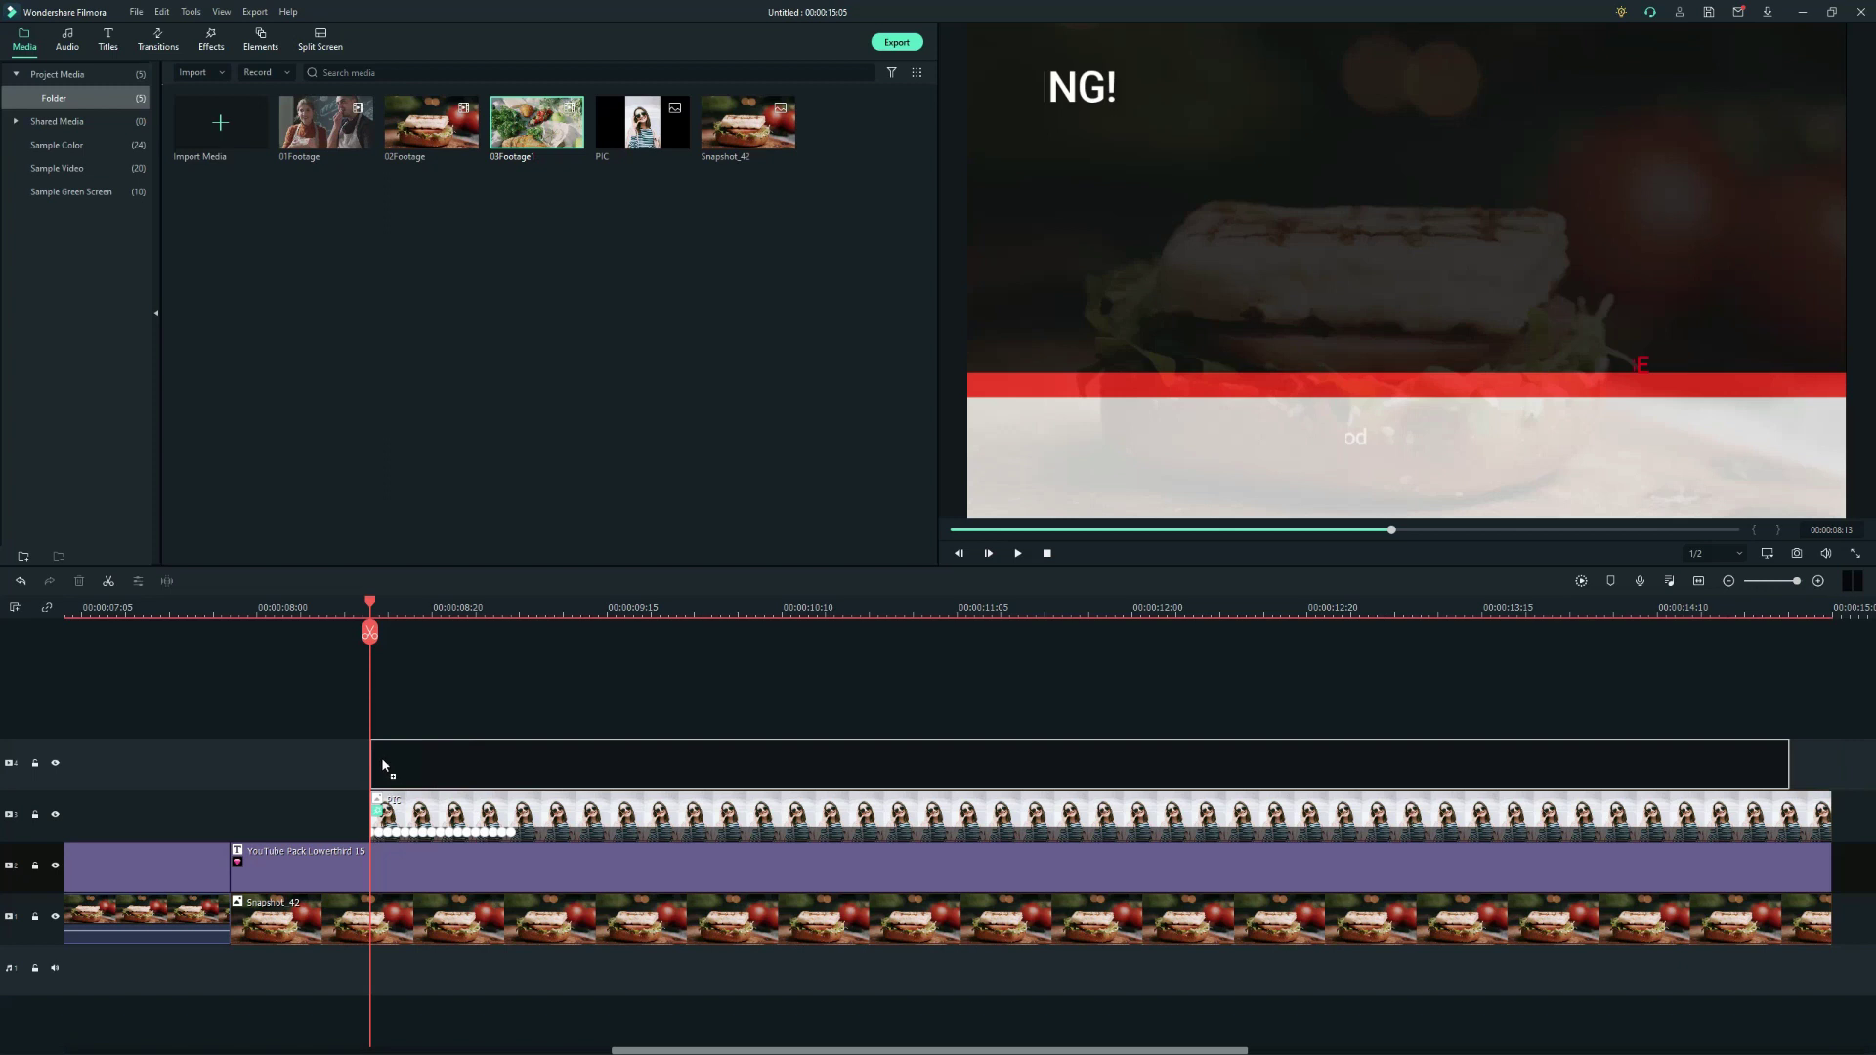
drag(384, 765, 386, 765)
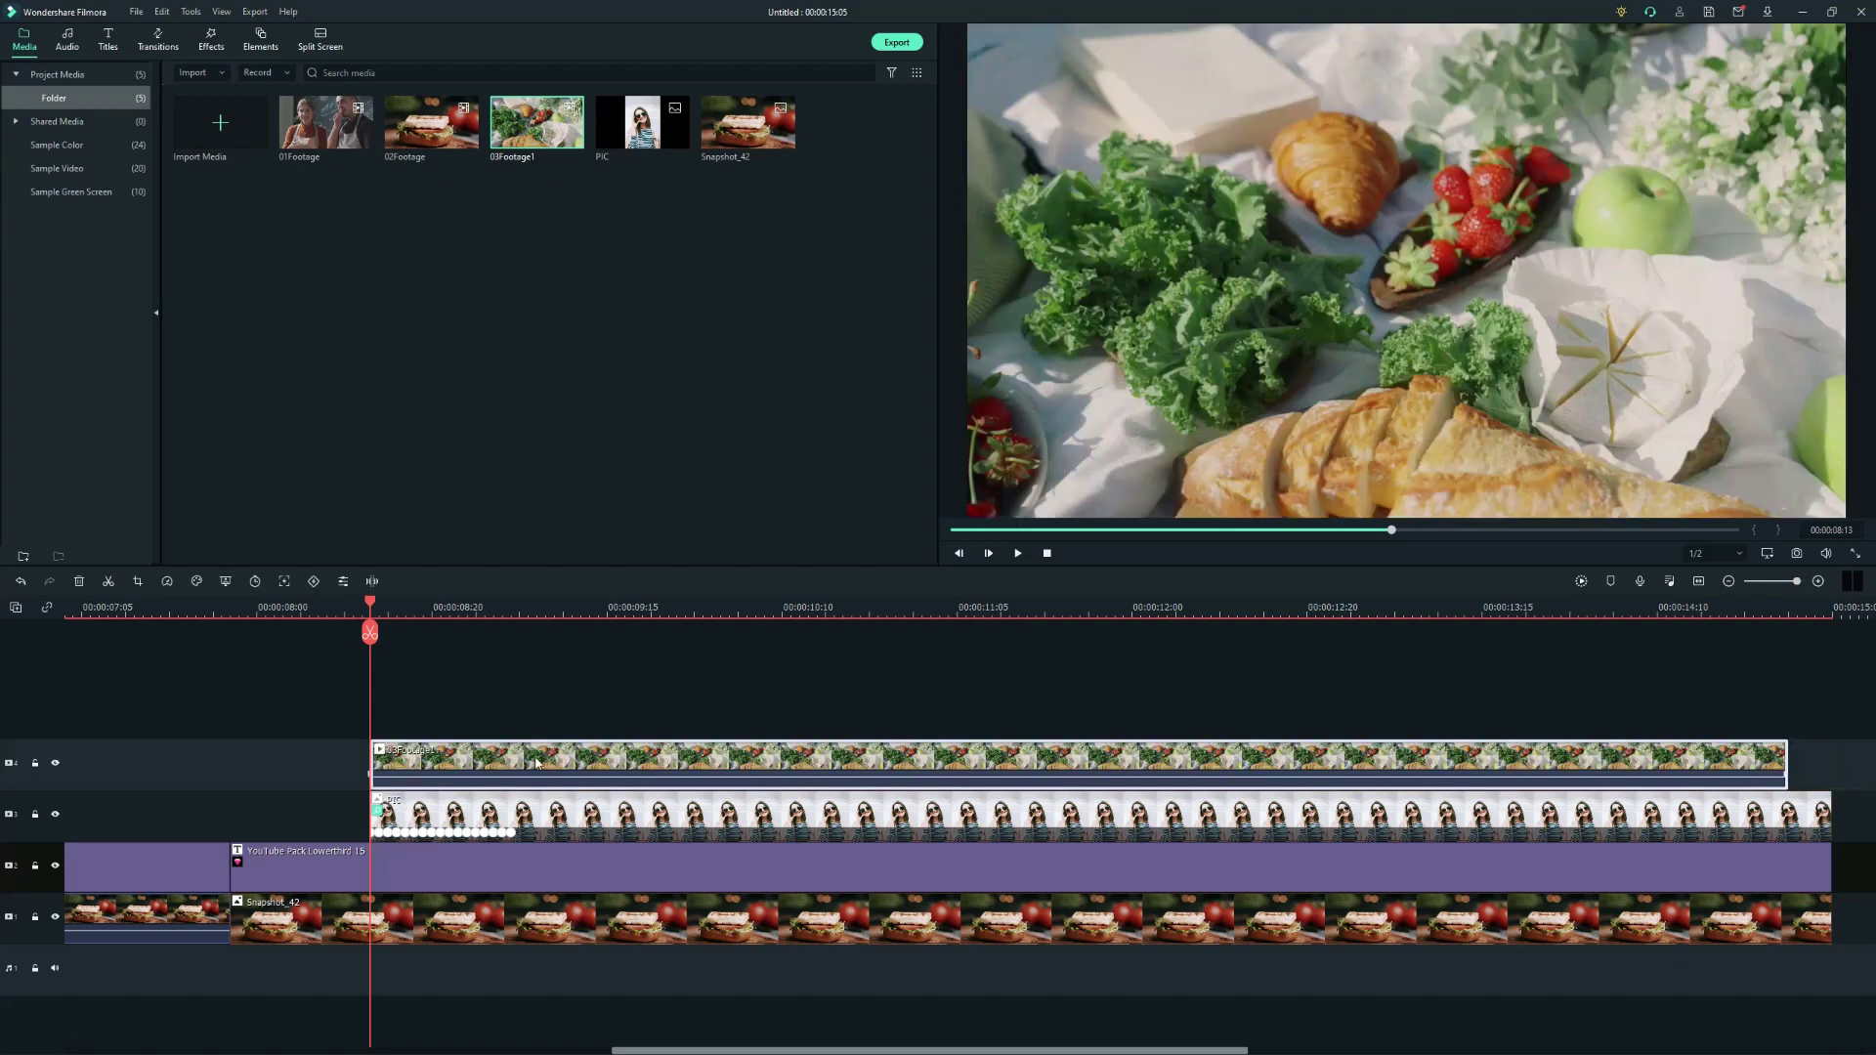
click(213, 38)
drag(329, 173, 479, 772)
Switch the footage's mask to the rectangular preset, fit its size with height 56, and position it over the end screen's video frame.
double_click(677, 769)
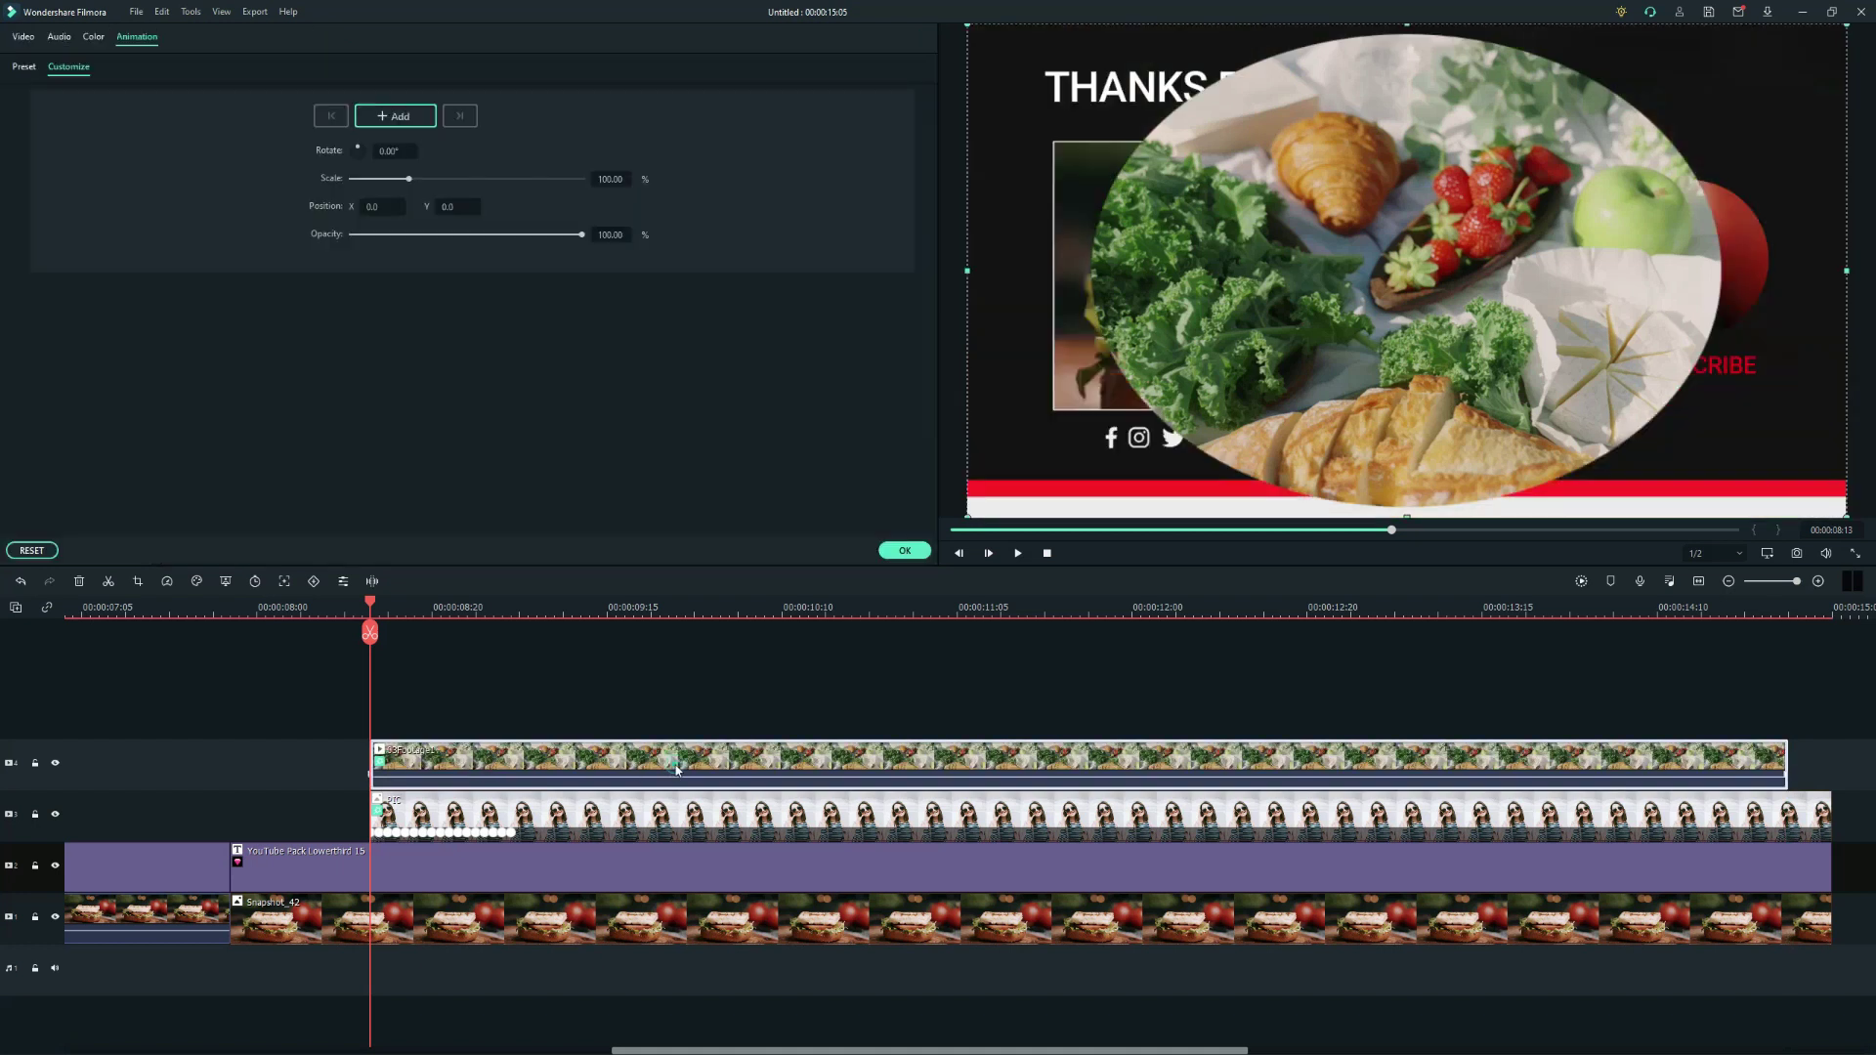
click(23, 38)
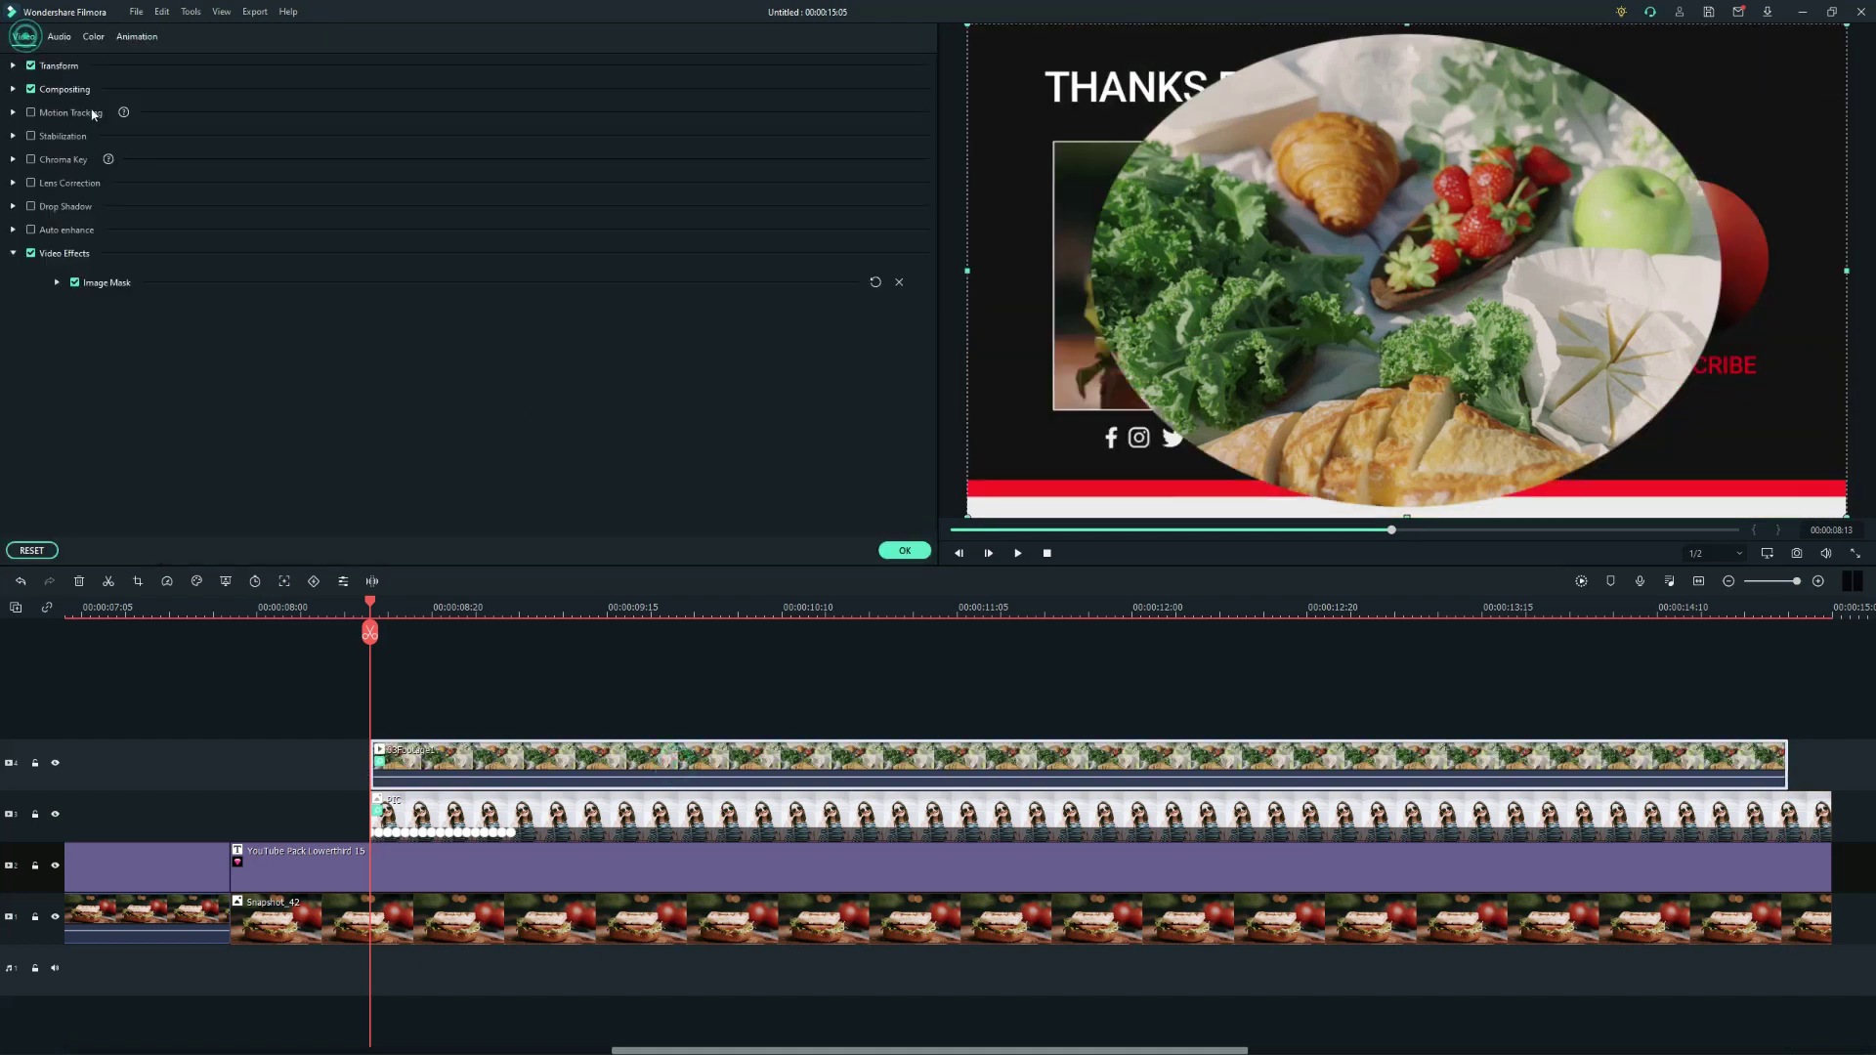
click(57, 283)
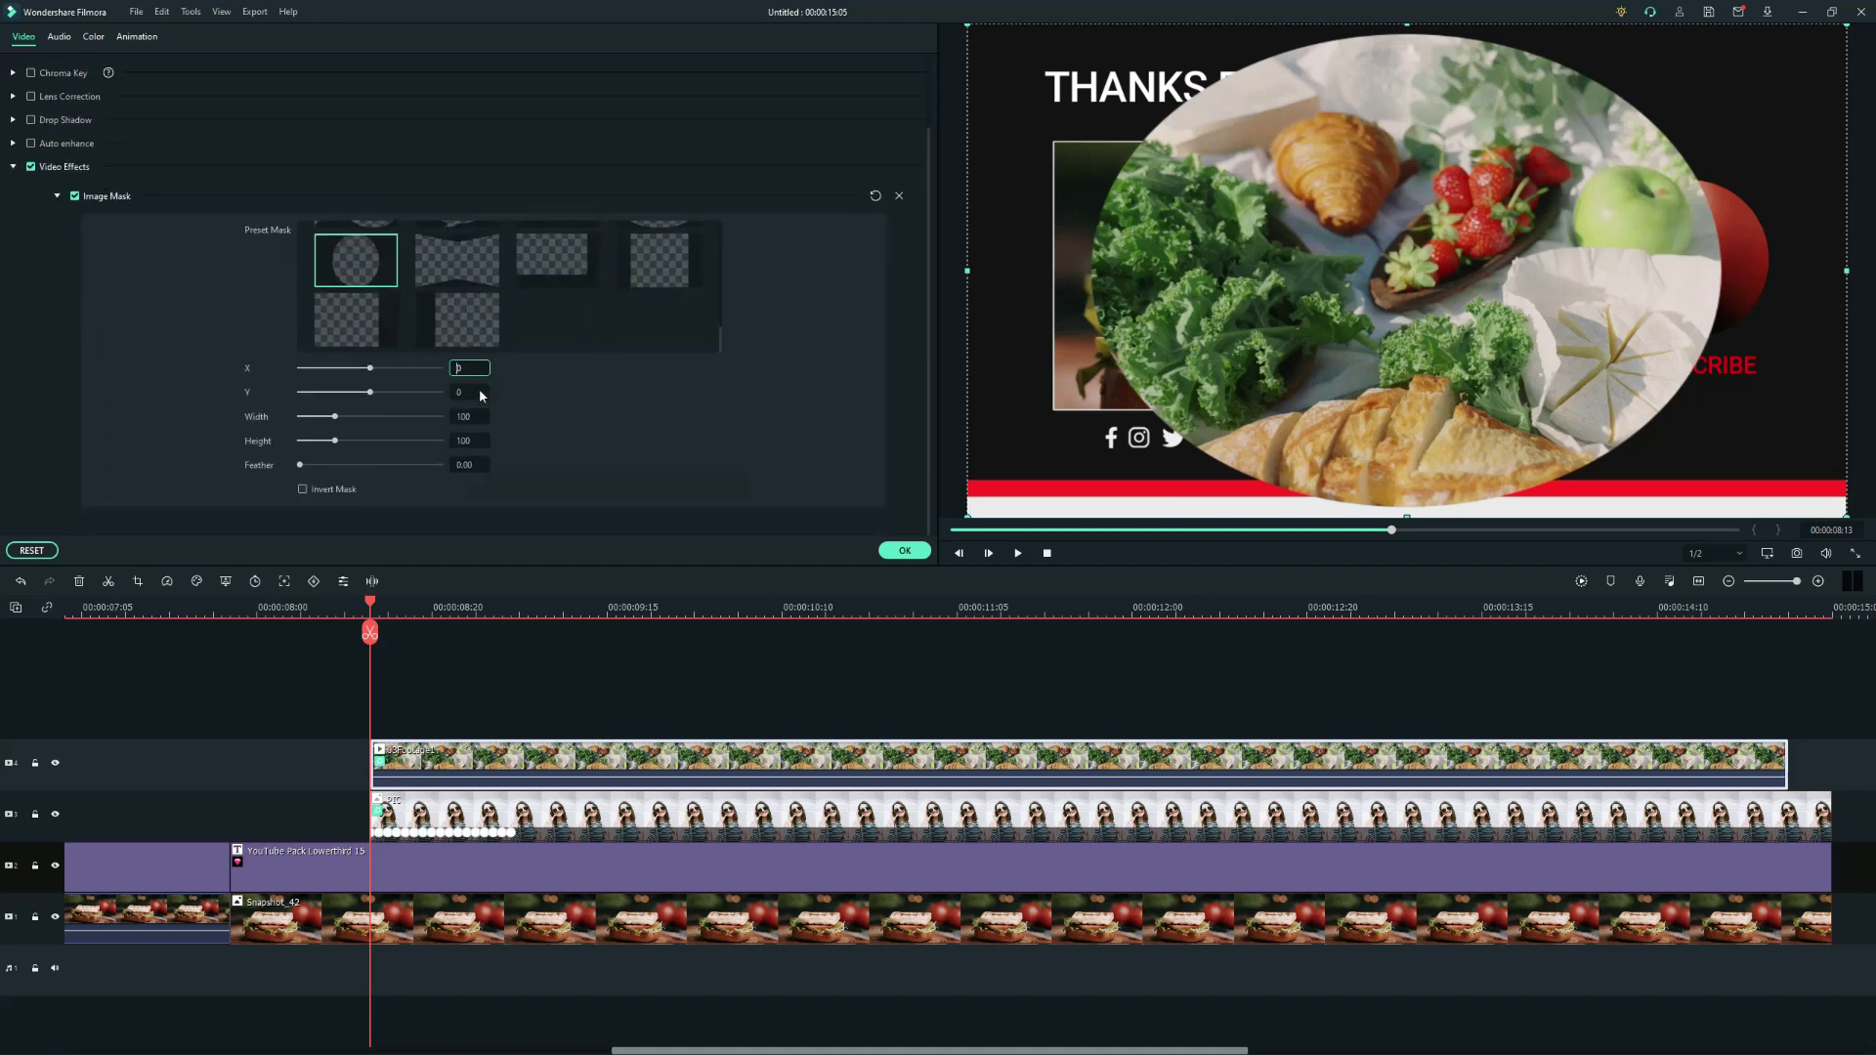
click(659, 260)
drag(334, 440, 322, 444)
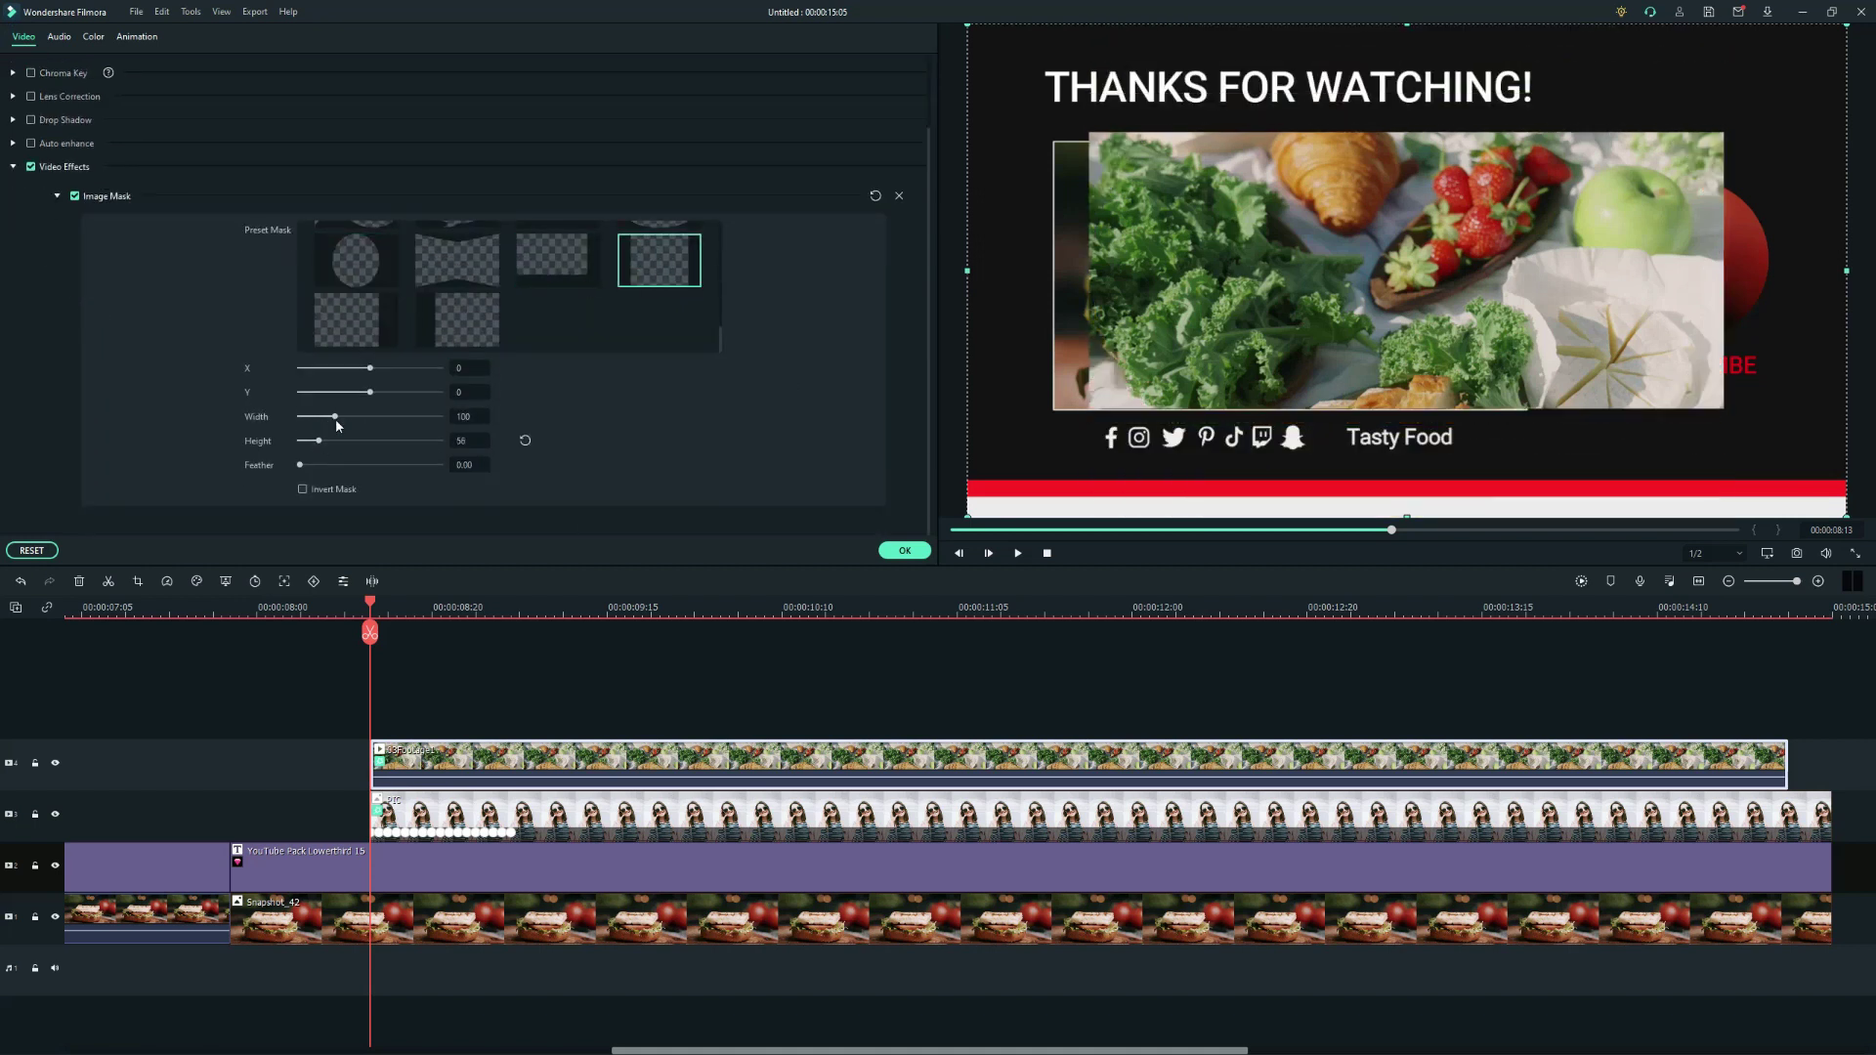
drag(1160, 339, 1231, 334)
click(905, 551)
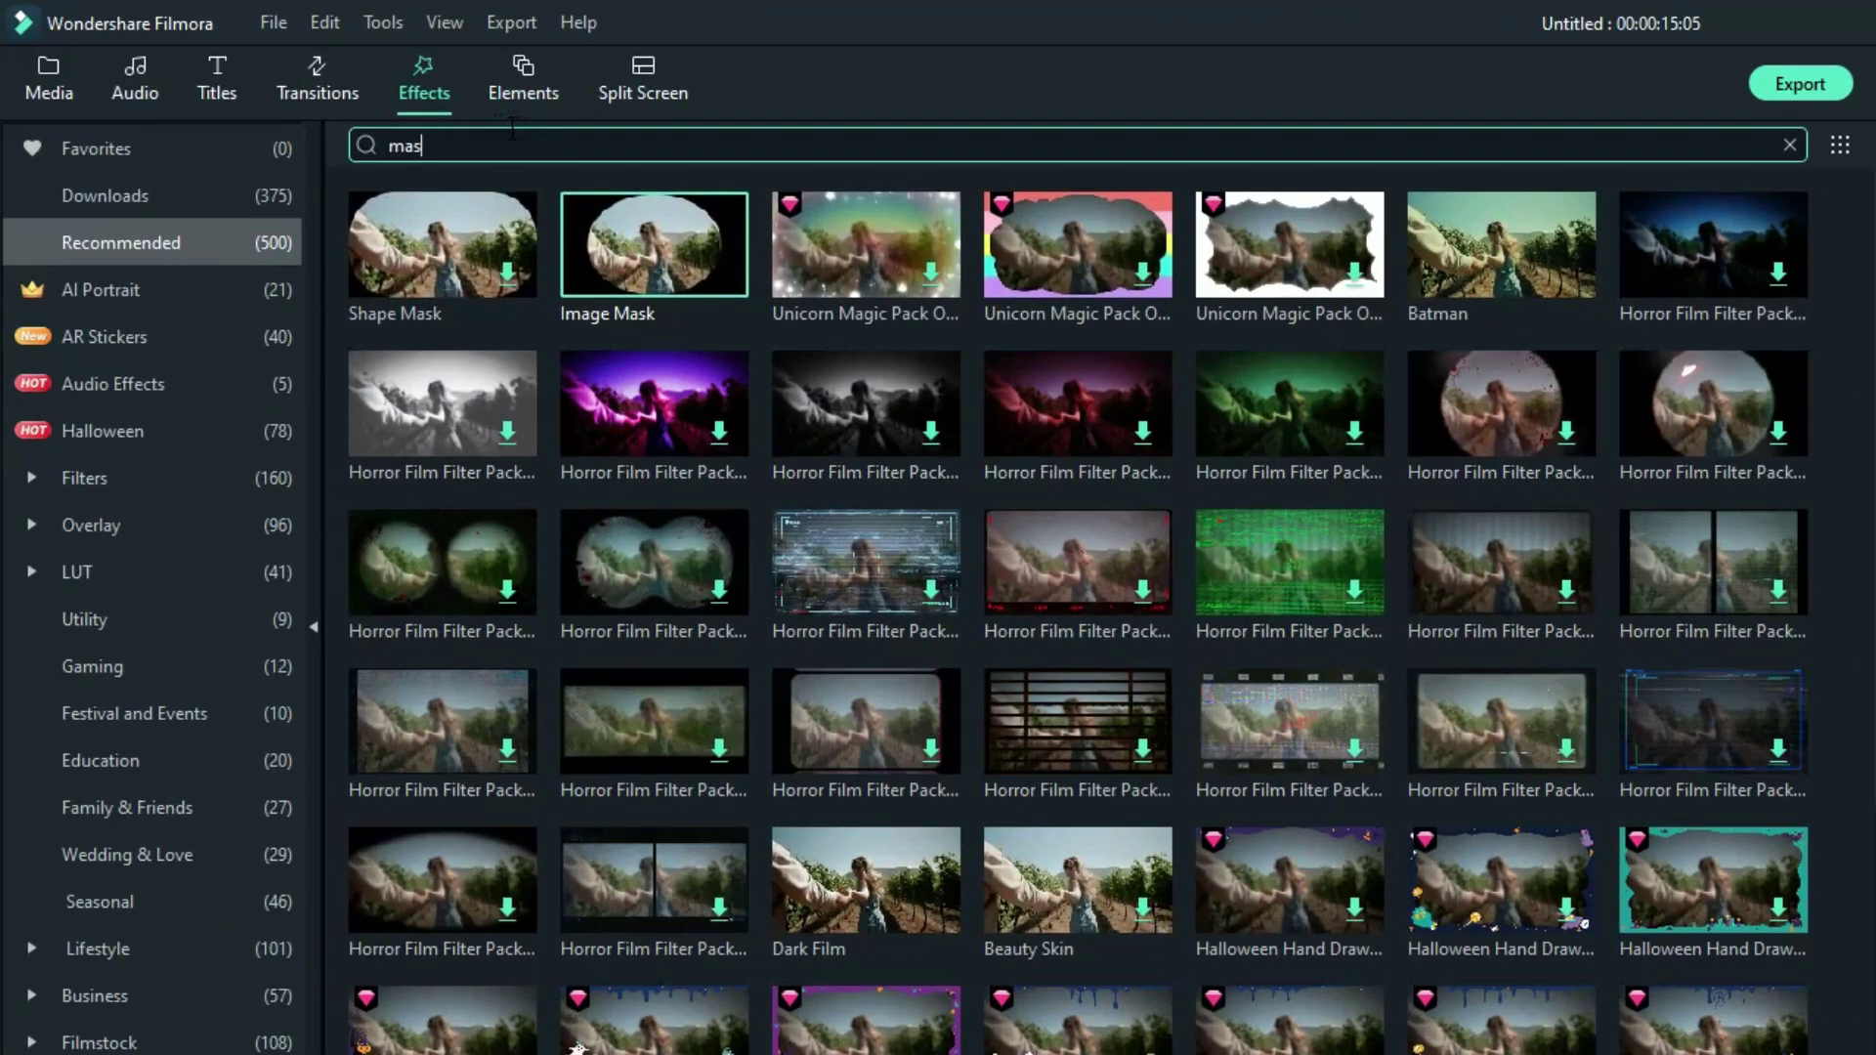
Search the effects for "border" and apply the Border effect to the 03Footage1 clip.
click(512, 128)
text(border)
key(Return)
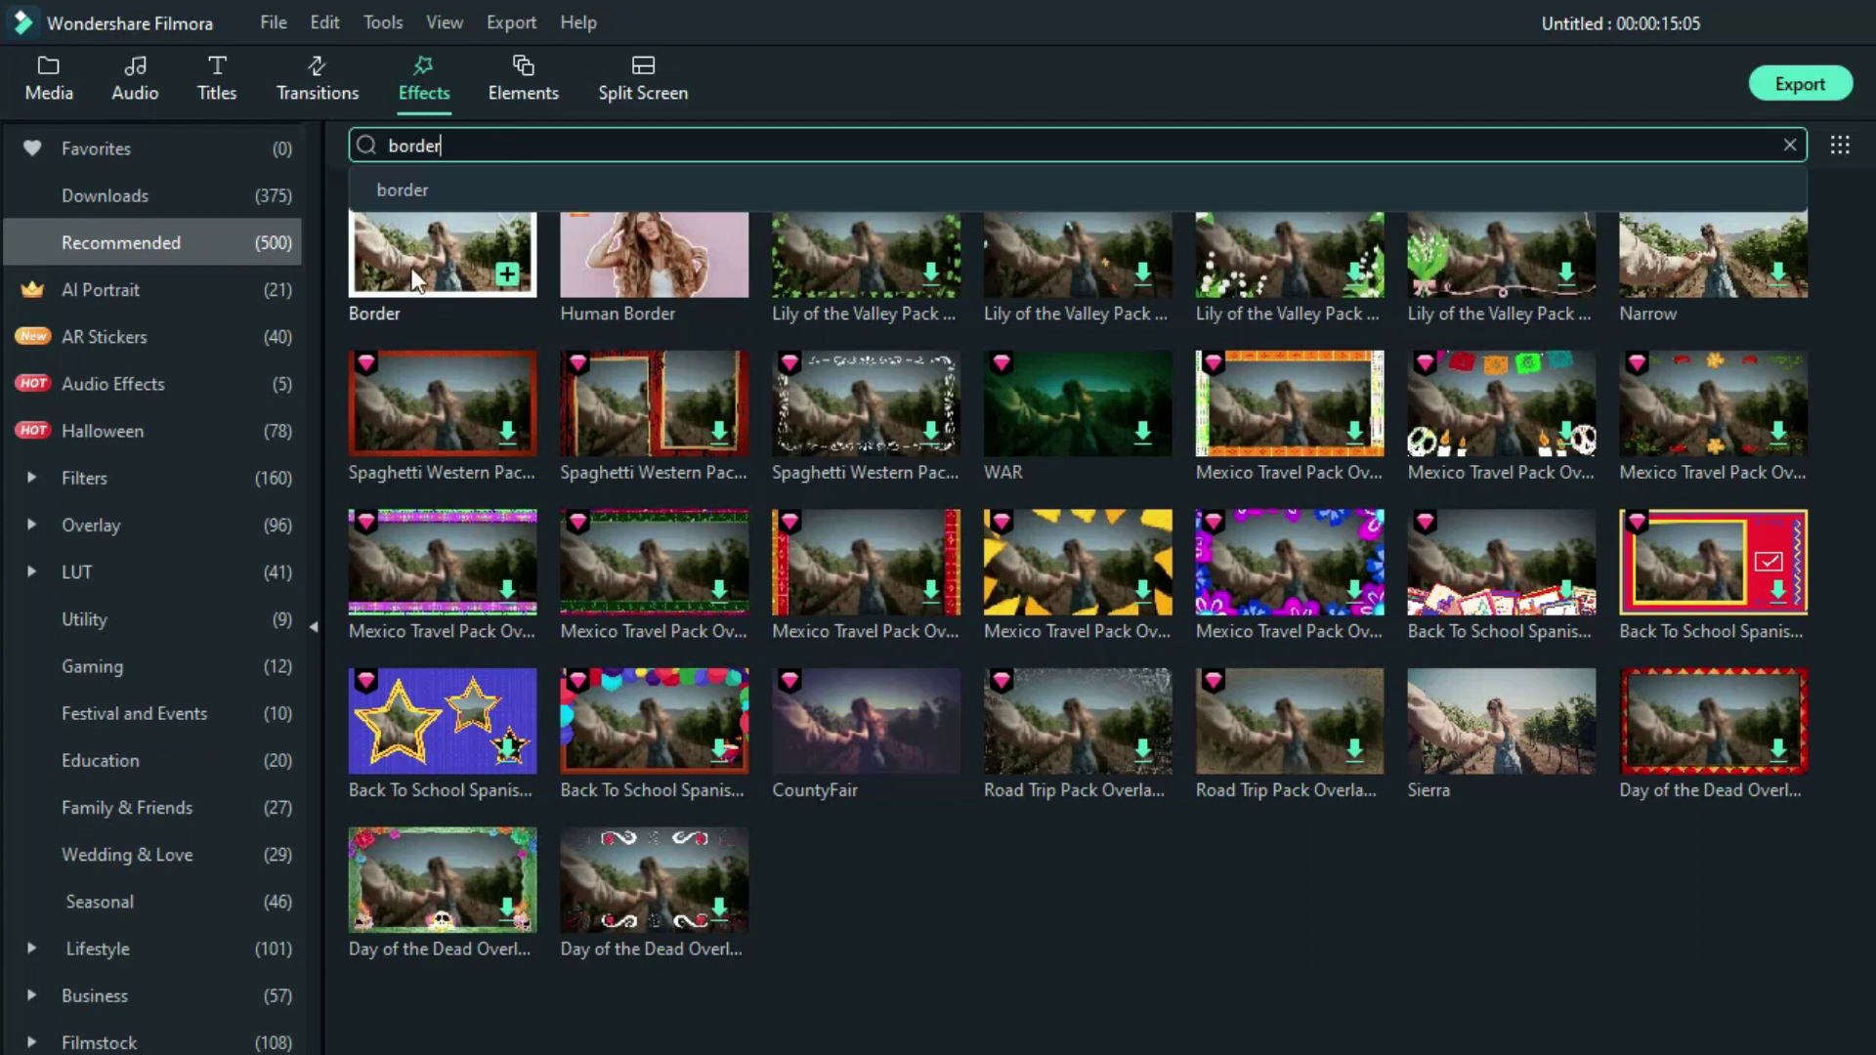
drag(416, 281, 410, 754)
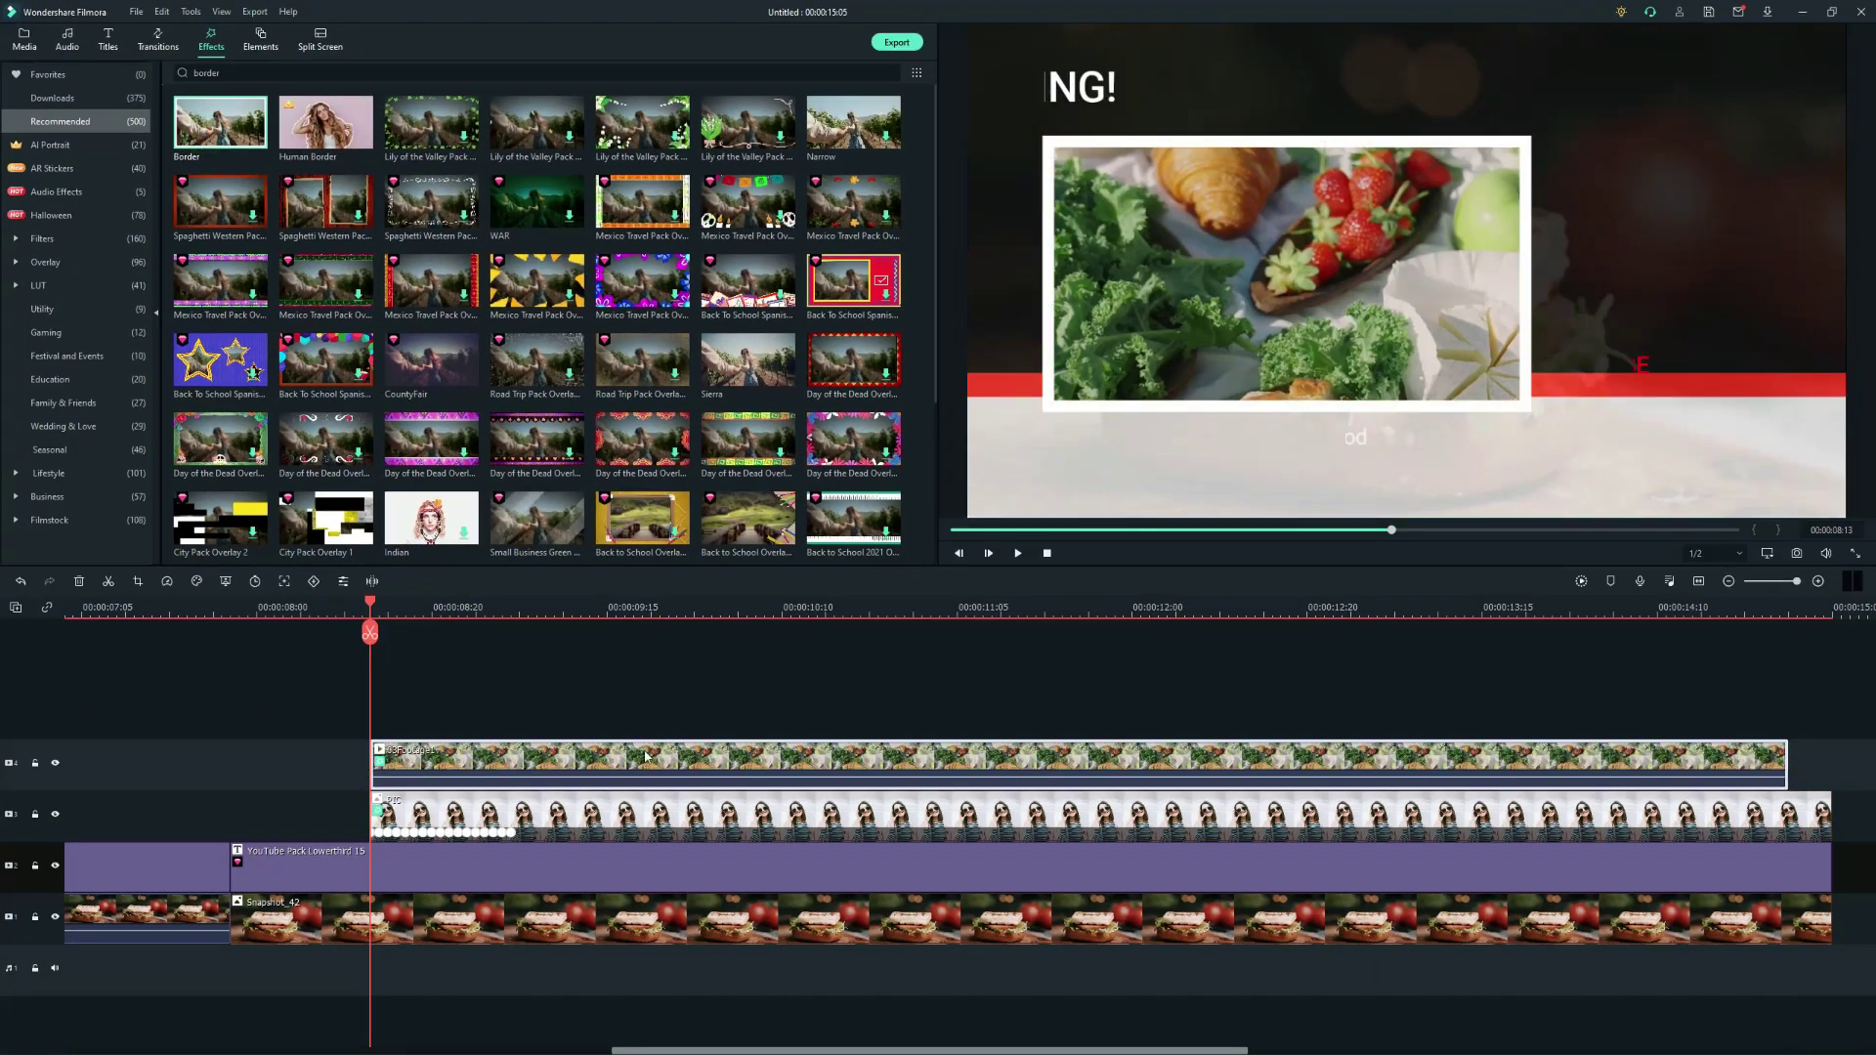
Reduce the size of the 03Footage1 clip's border to make it thinner, and apply the setting.
double_click(618, 767)
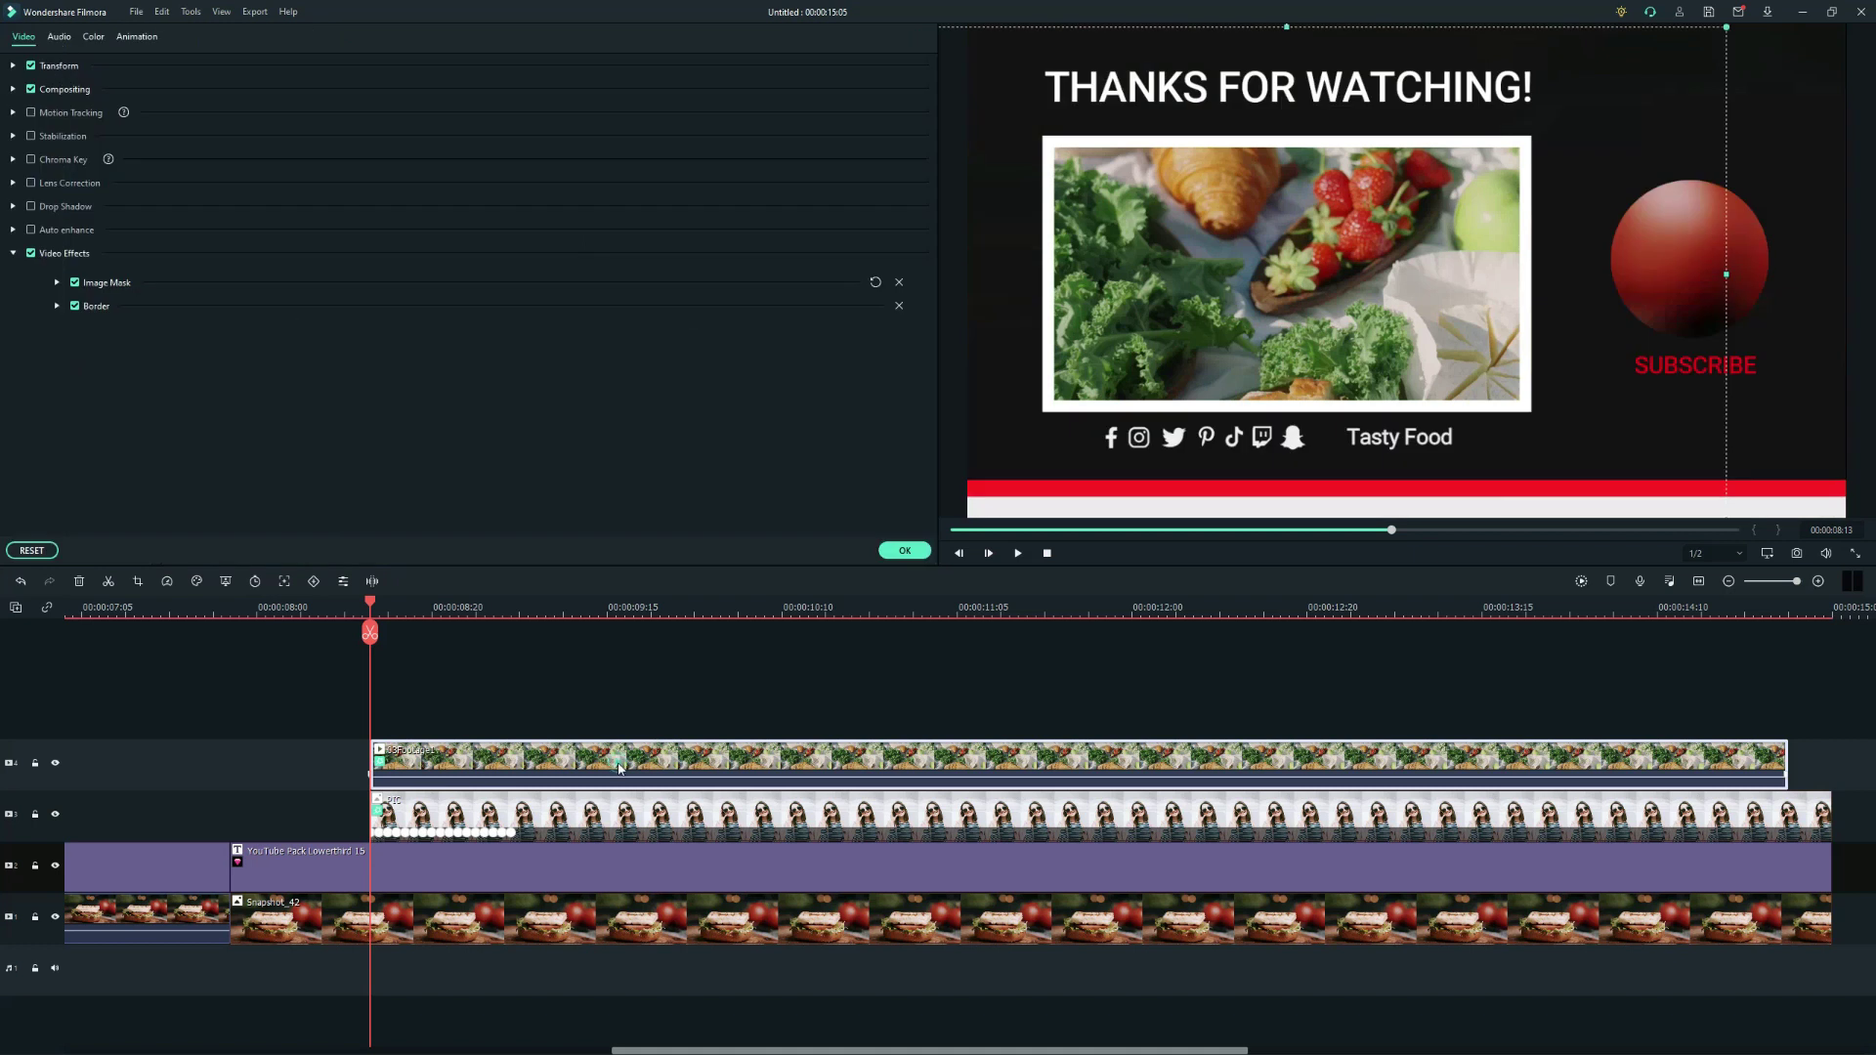
click(57, 306)
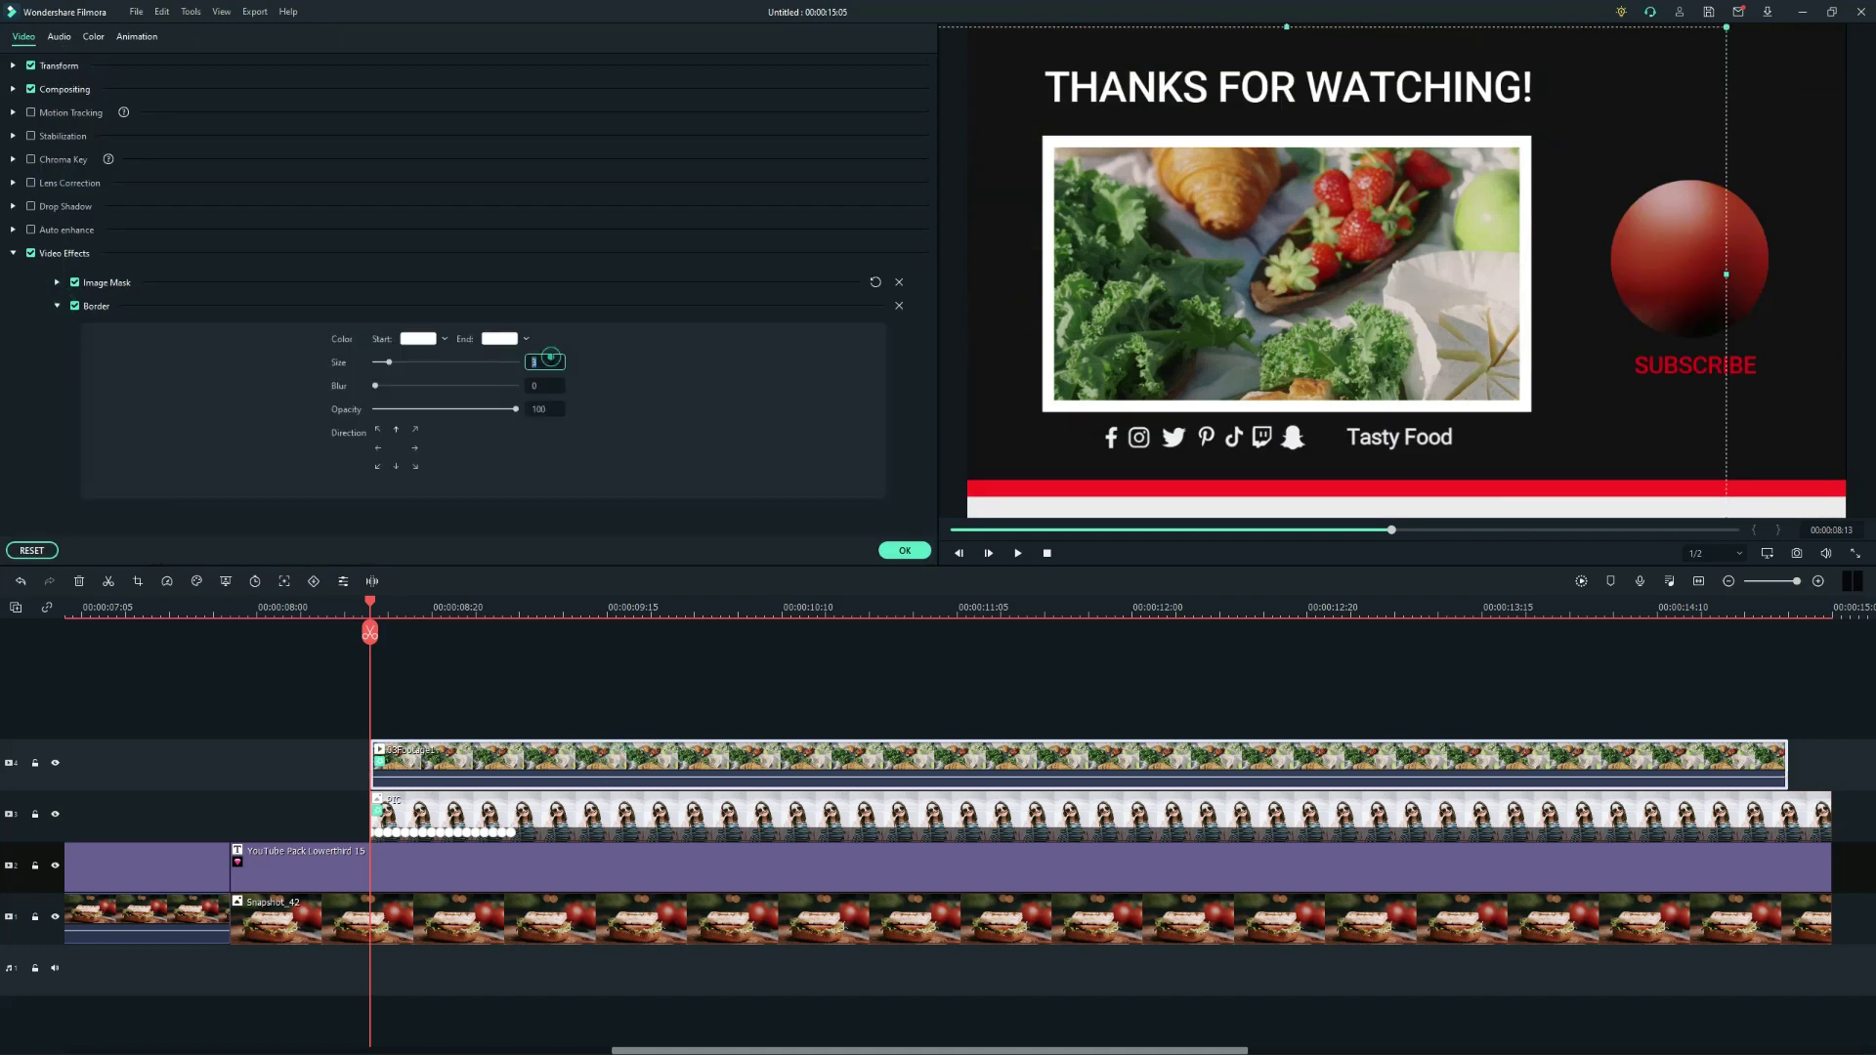
click(904, 552)
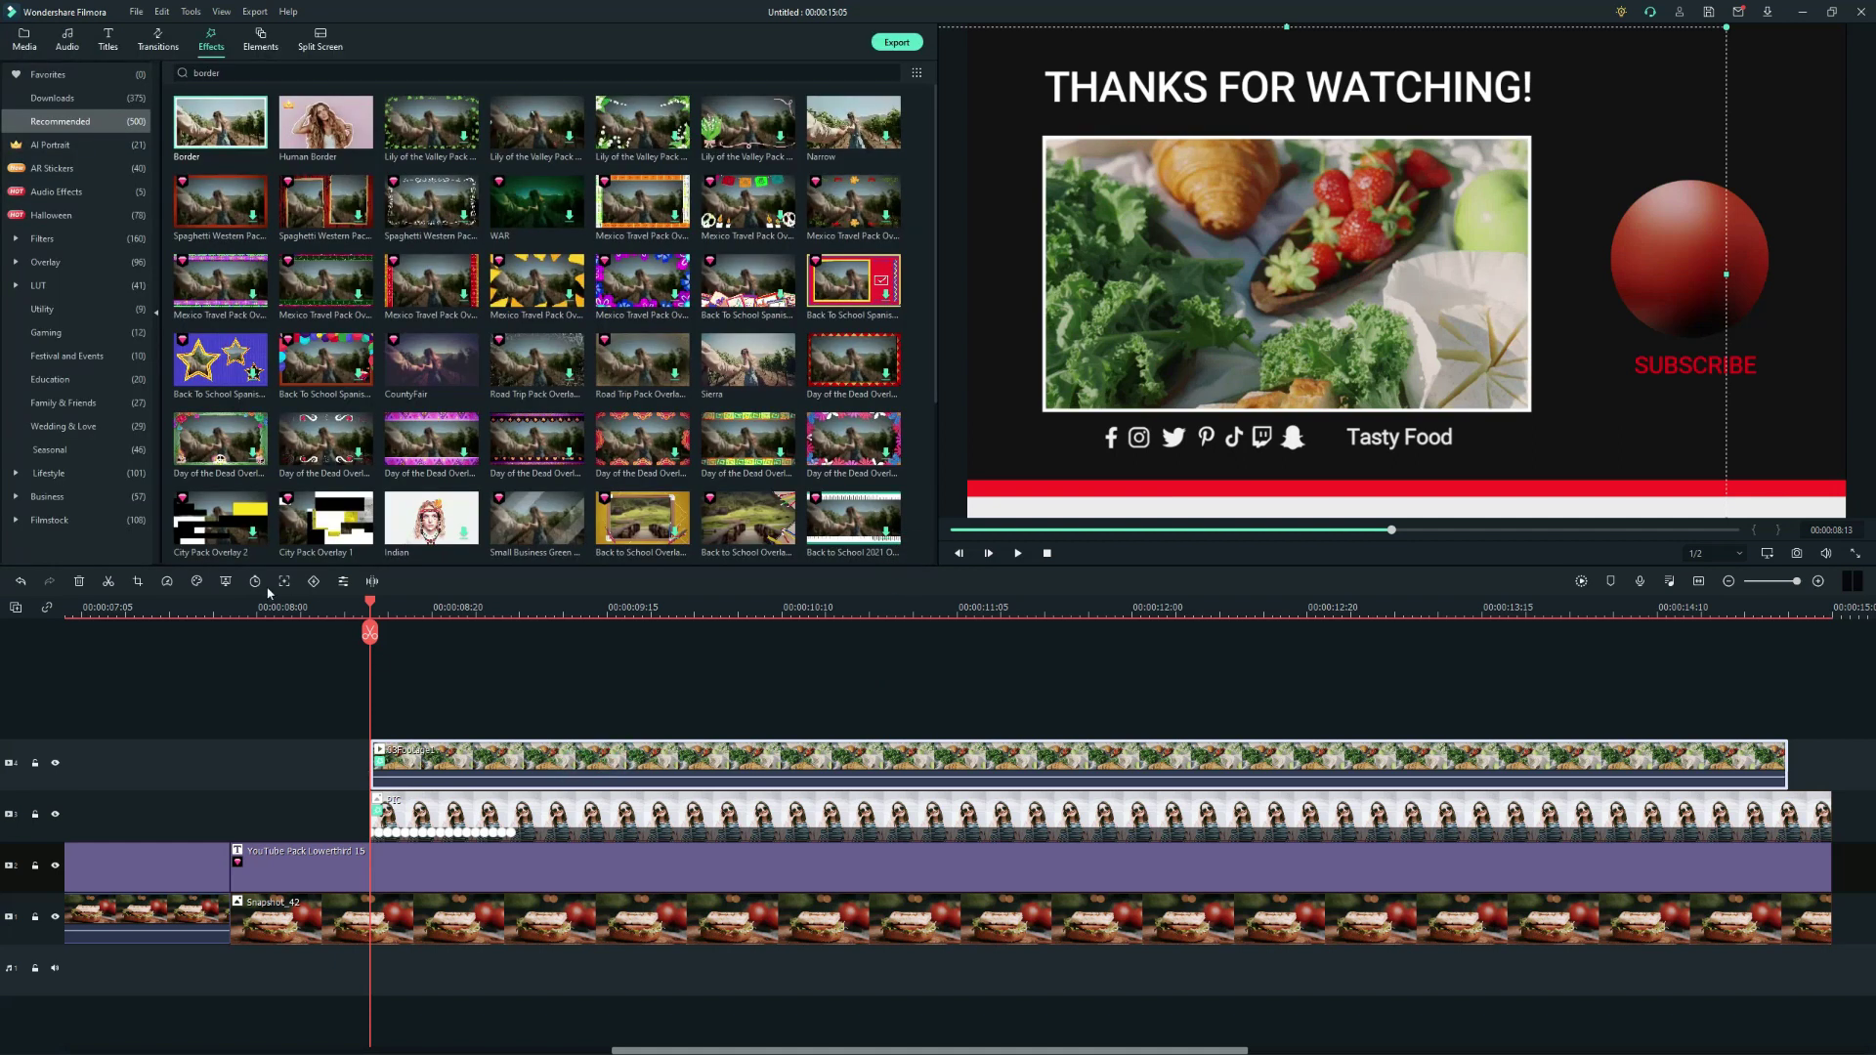
Start a keyframe animation at the 03Footage1 clip's first frame and set 30% scale with 50% opacity at 00:00:08:14.
click(314, 581)
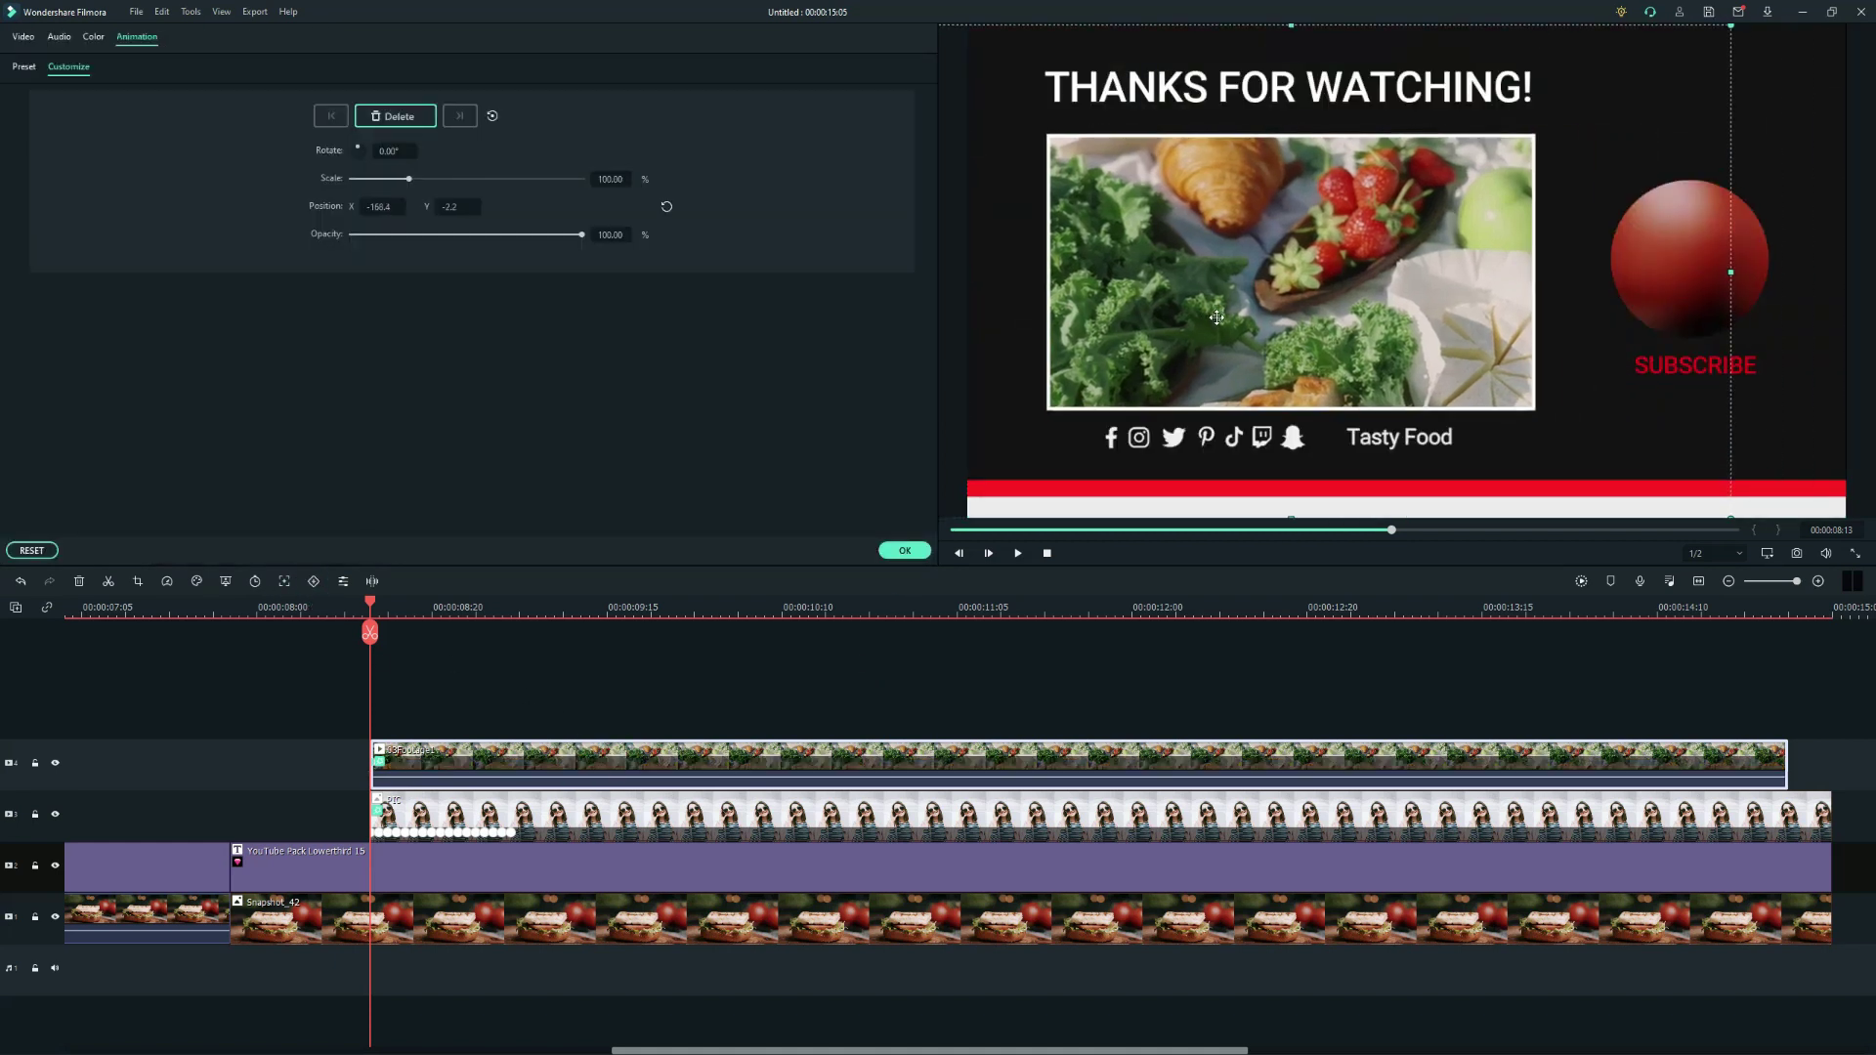
drag(622, 178, 694, 230)
key(Right)
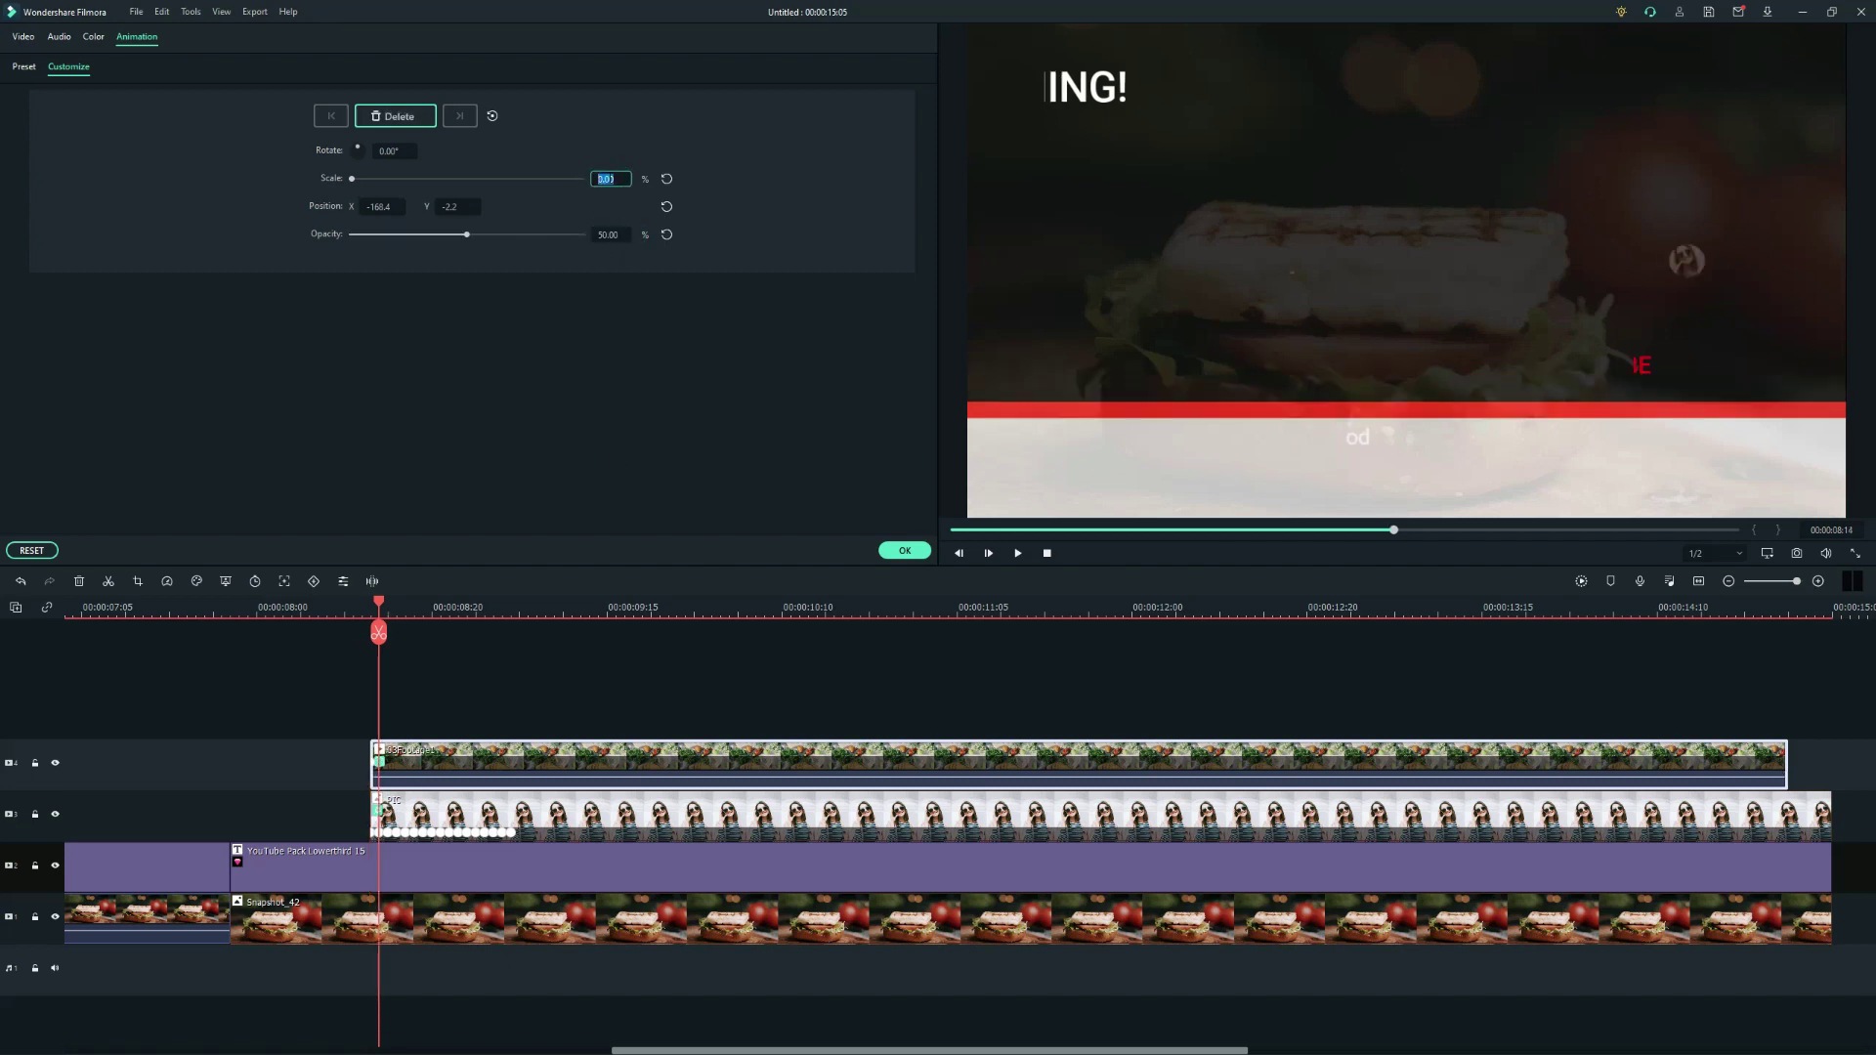
text(30)
click(546, 762)
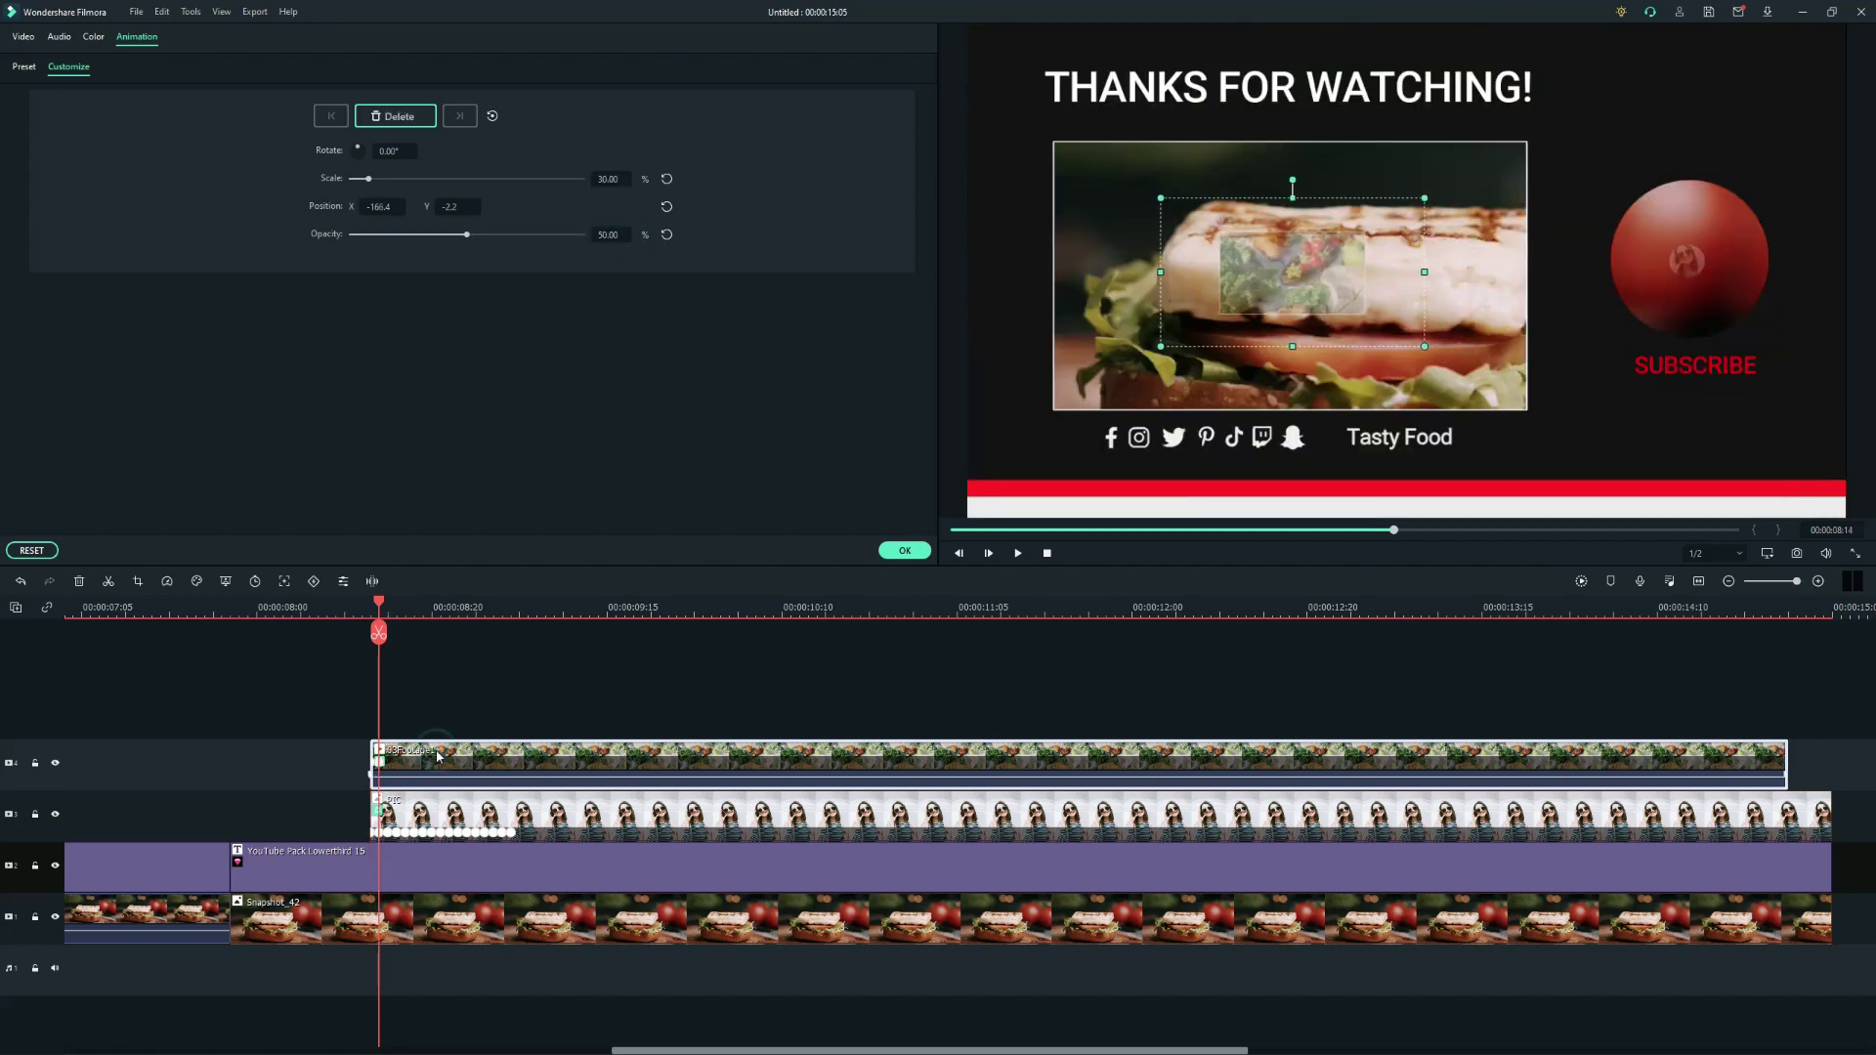
Add frame-by-frame keyframes to the 03Footage1 clip at full opacity with scales of 40%, 50% and 60%.
key(Right)
text(40)
click(552, 670)
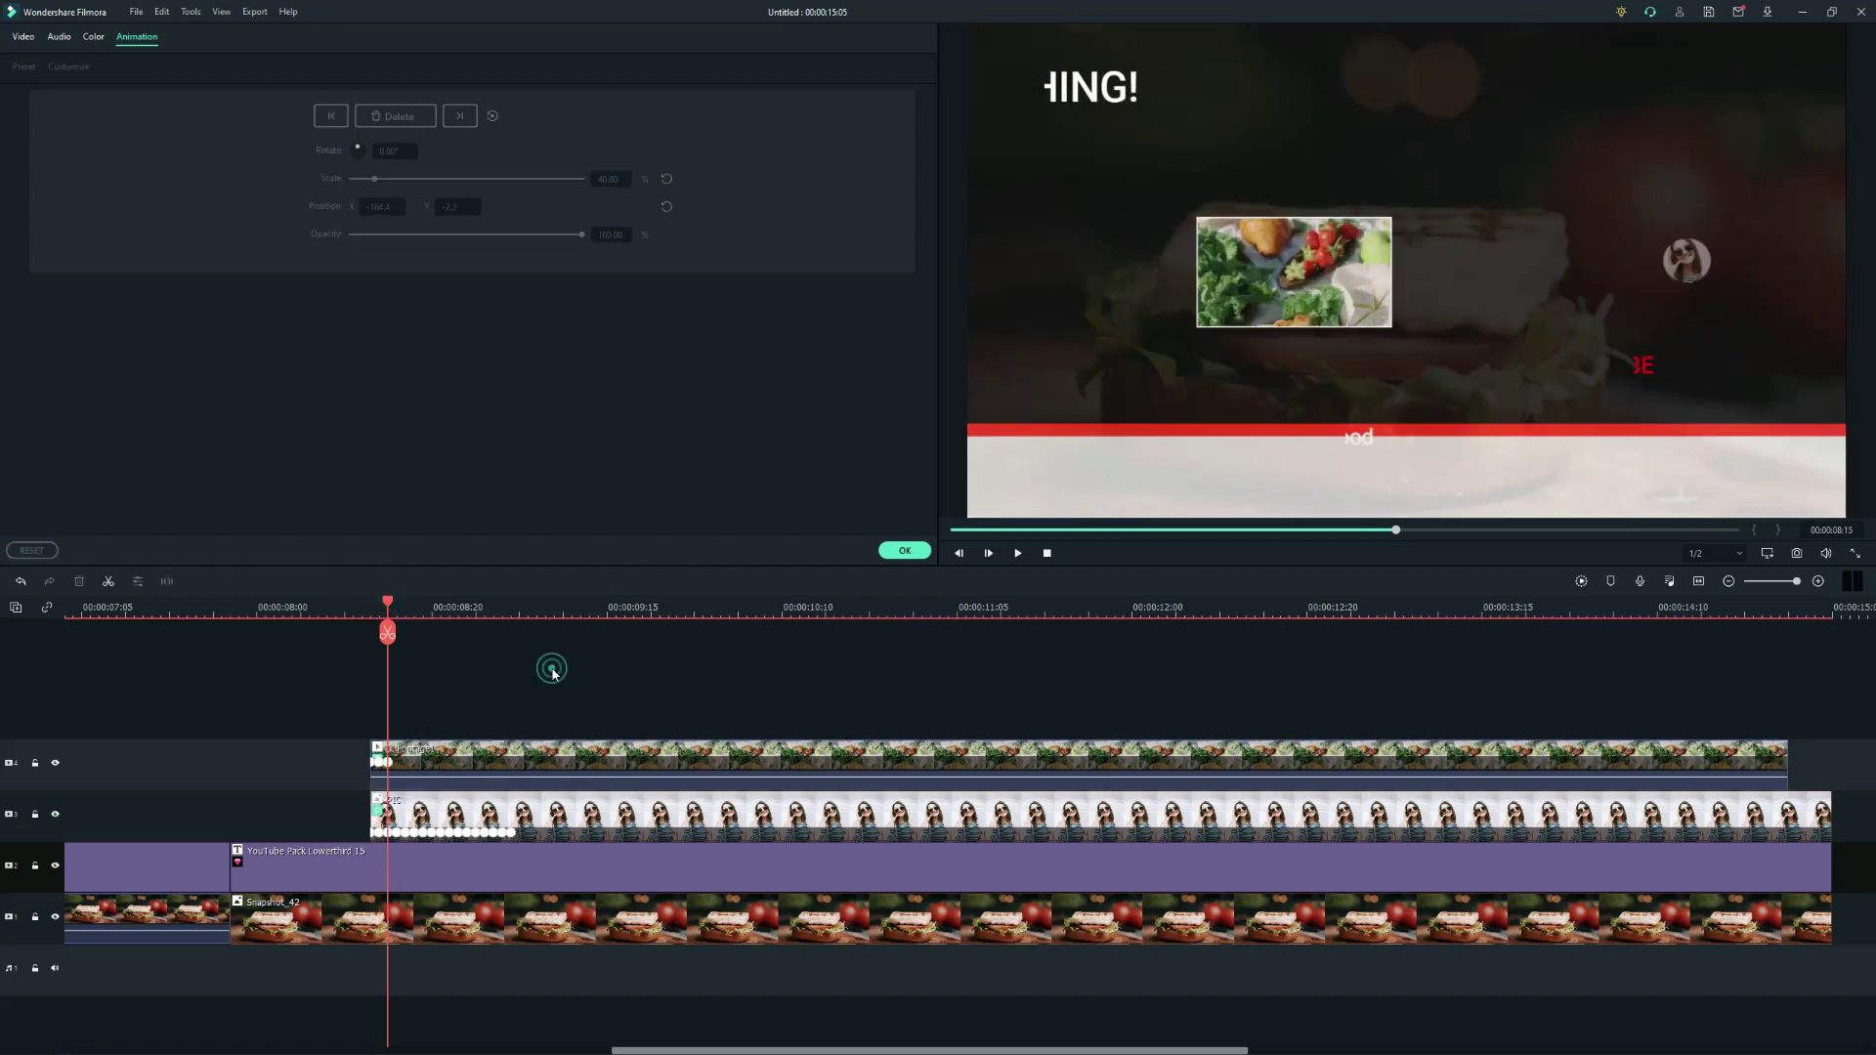
text(50)
click(658, 692)
key(Right)
text(60)
click(657, 684)
Finish the 03Footage1 clip's growth with scale keyframes from 70% through 90% up to full size, and apply the animation.
key(Right)
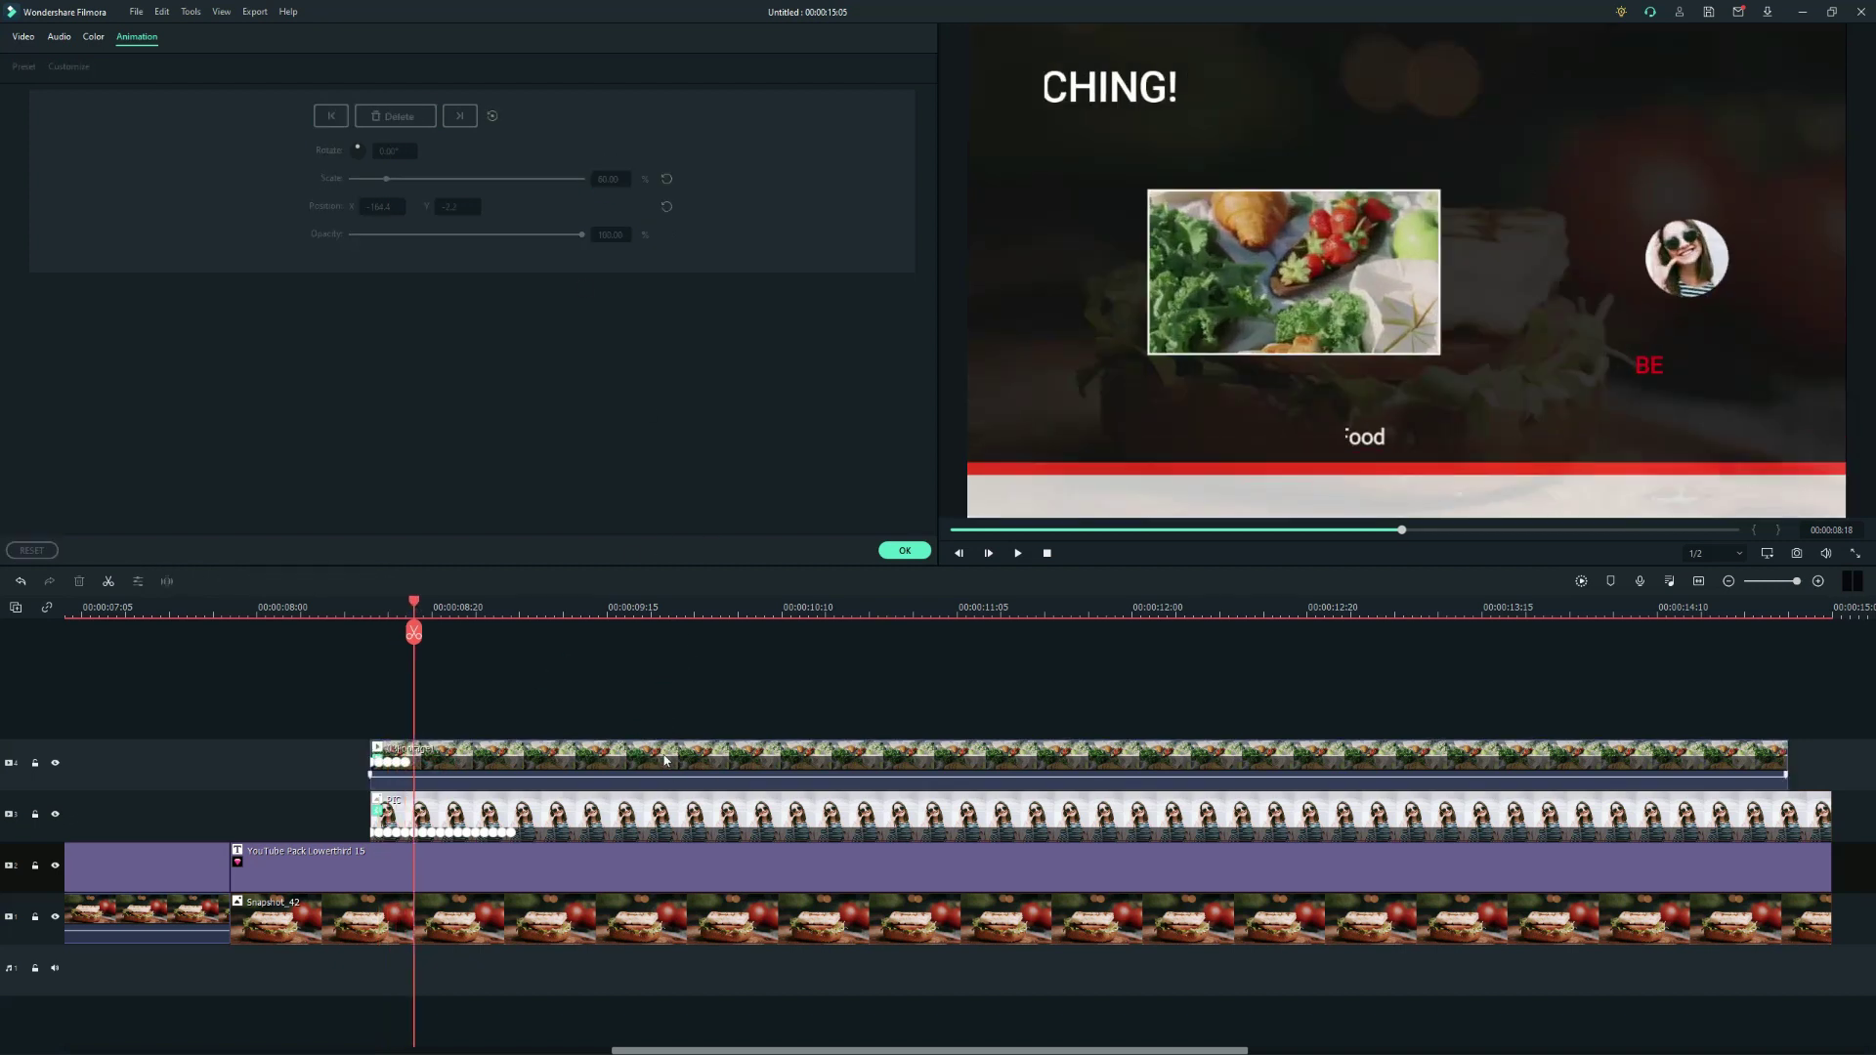
click(661, 758)
double_click(609, 180)
text(70)
click(695, 671)
click(617, 758)
double_click(608, 180)
text(90)
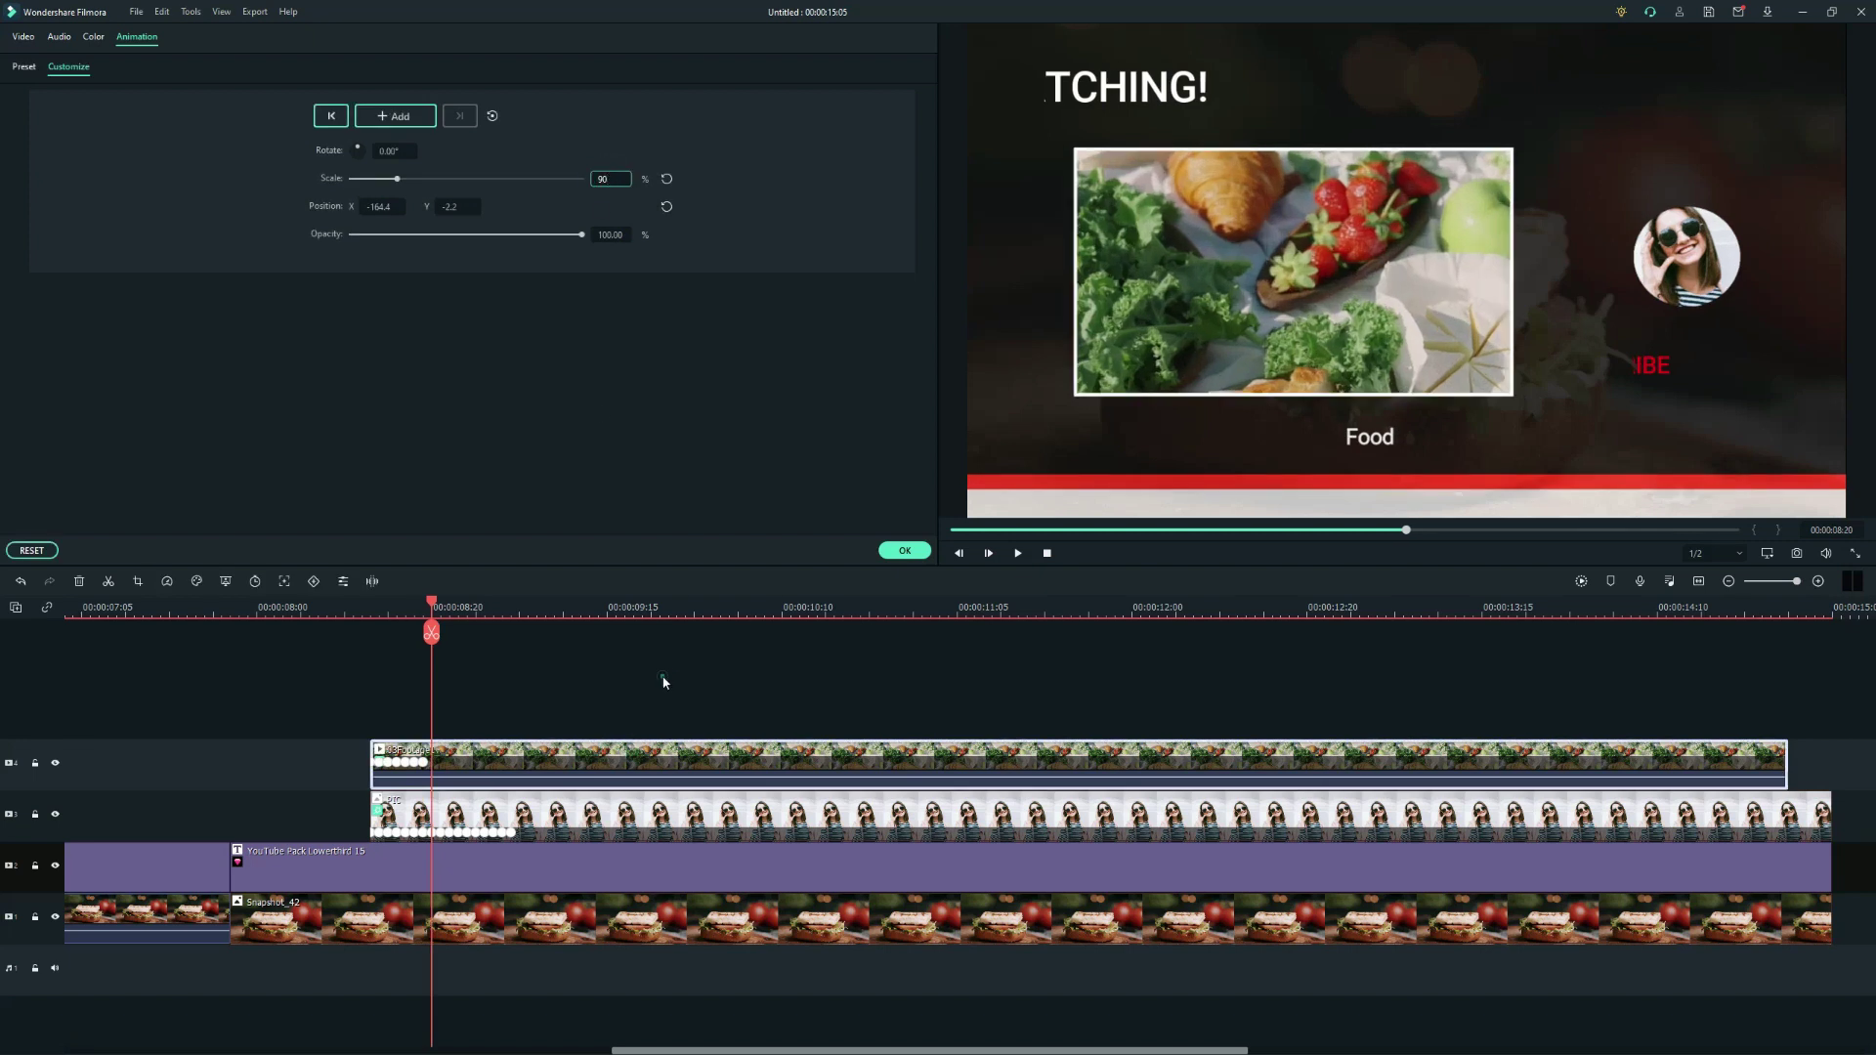
text(0)
click(558, 759)
drag(440, 603, 229, 603)
click(908, 549)
Preview the end screen and trim the longer clips beneath to the end of the 03Footage1 clip.
key(space)
key(space)
drag(1830, 817, 1787, 869)
drag(1830, 920, 1786, 921)
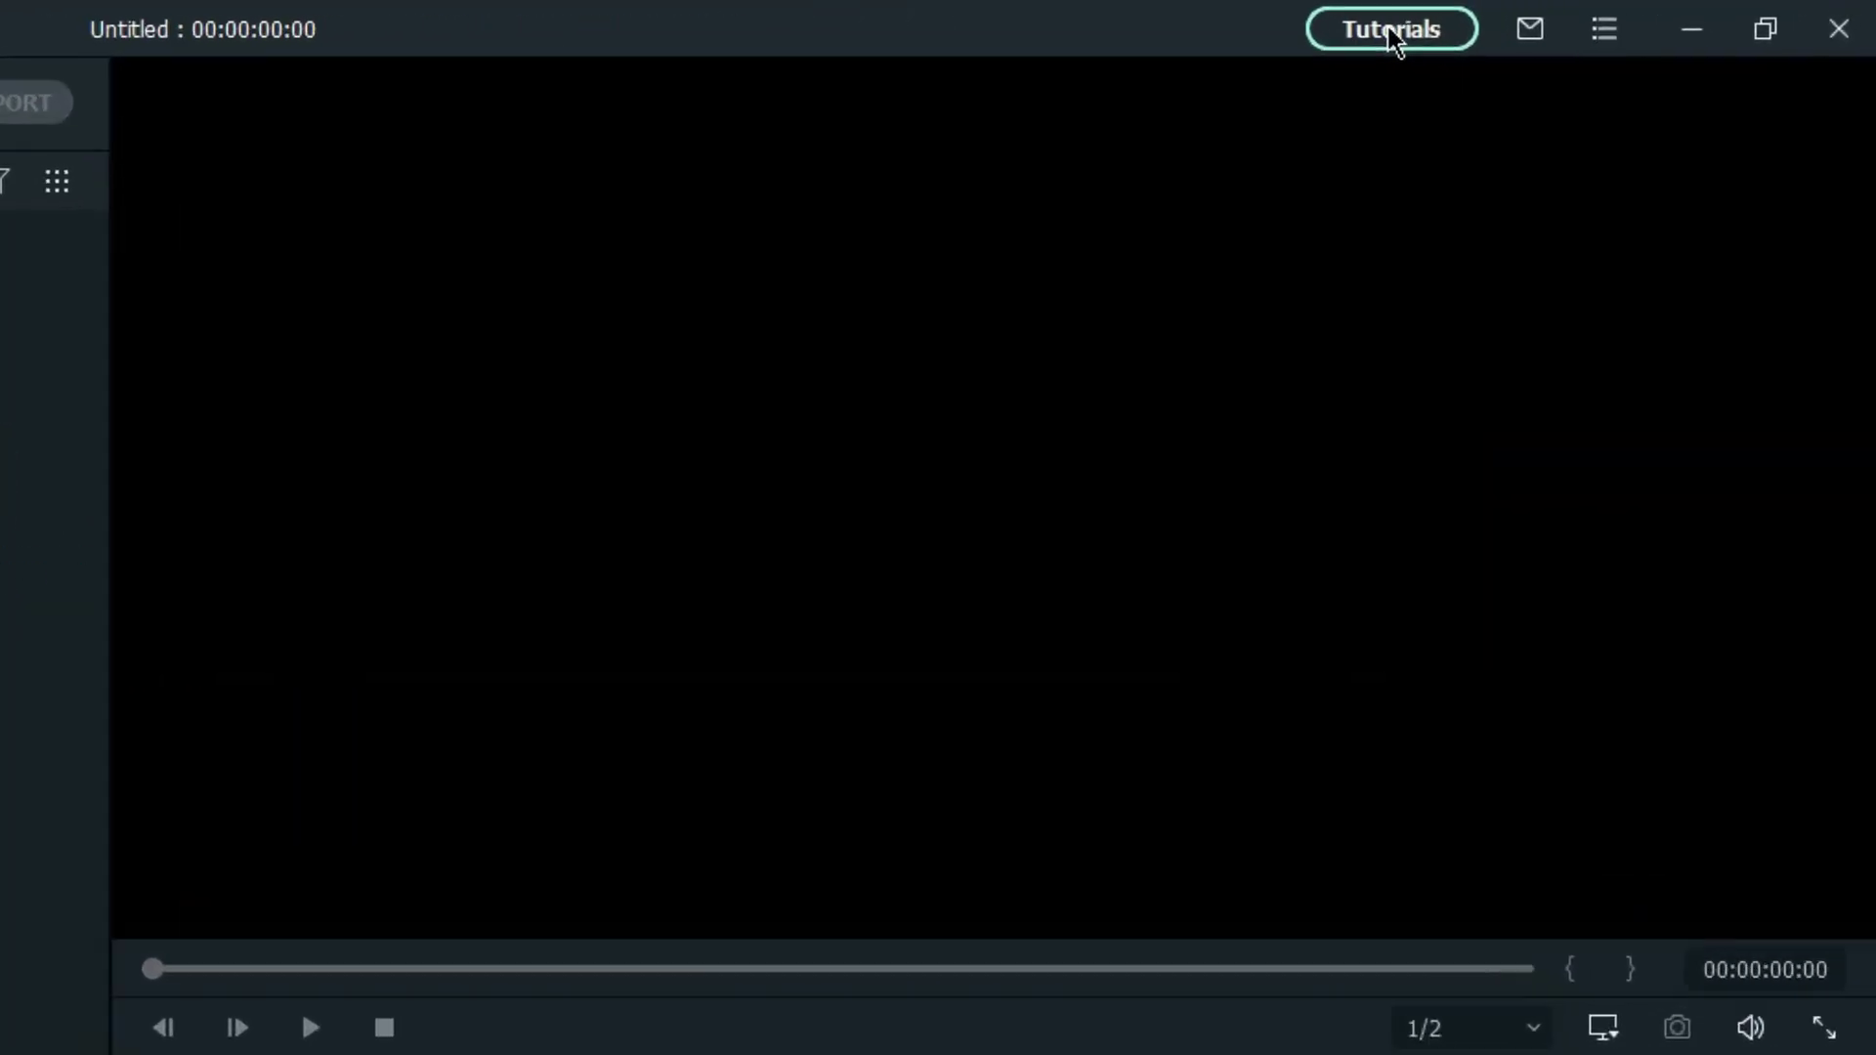
Open the tutorials and import the project template of "COOL ENDING FOR YOUR TUTORIAL VIDEO".
click(1390, 29)
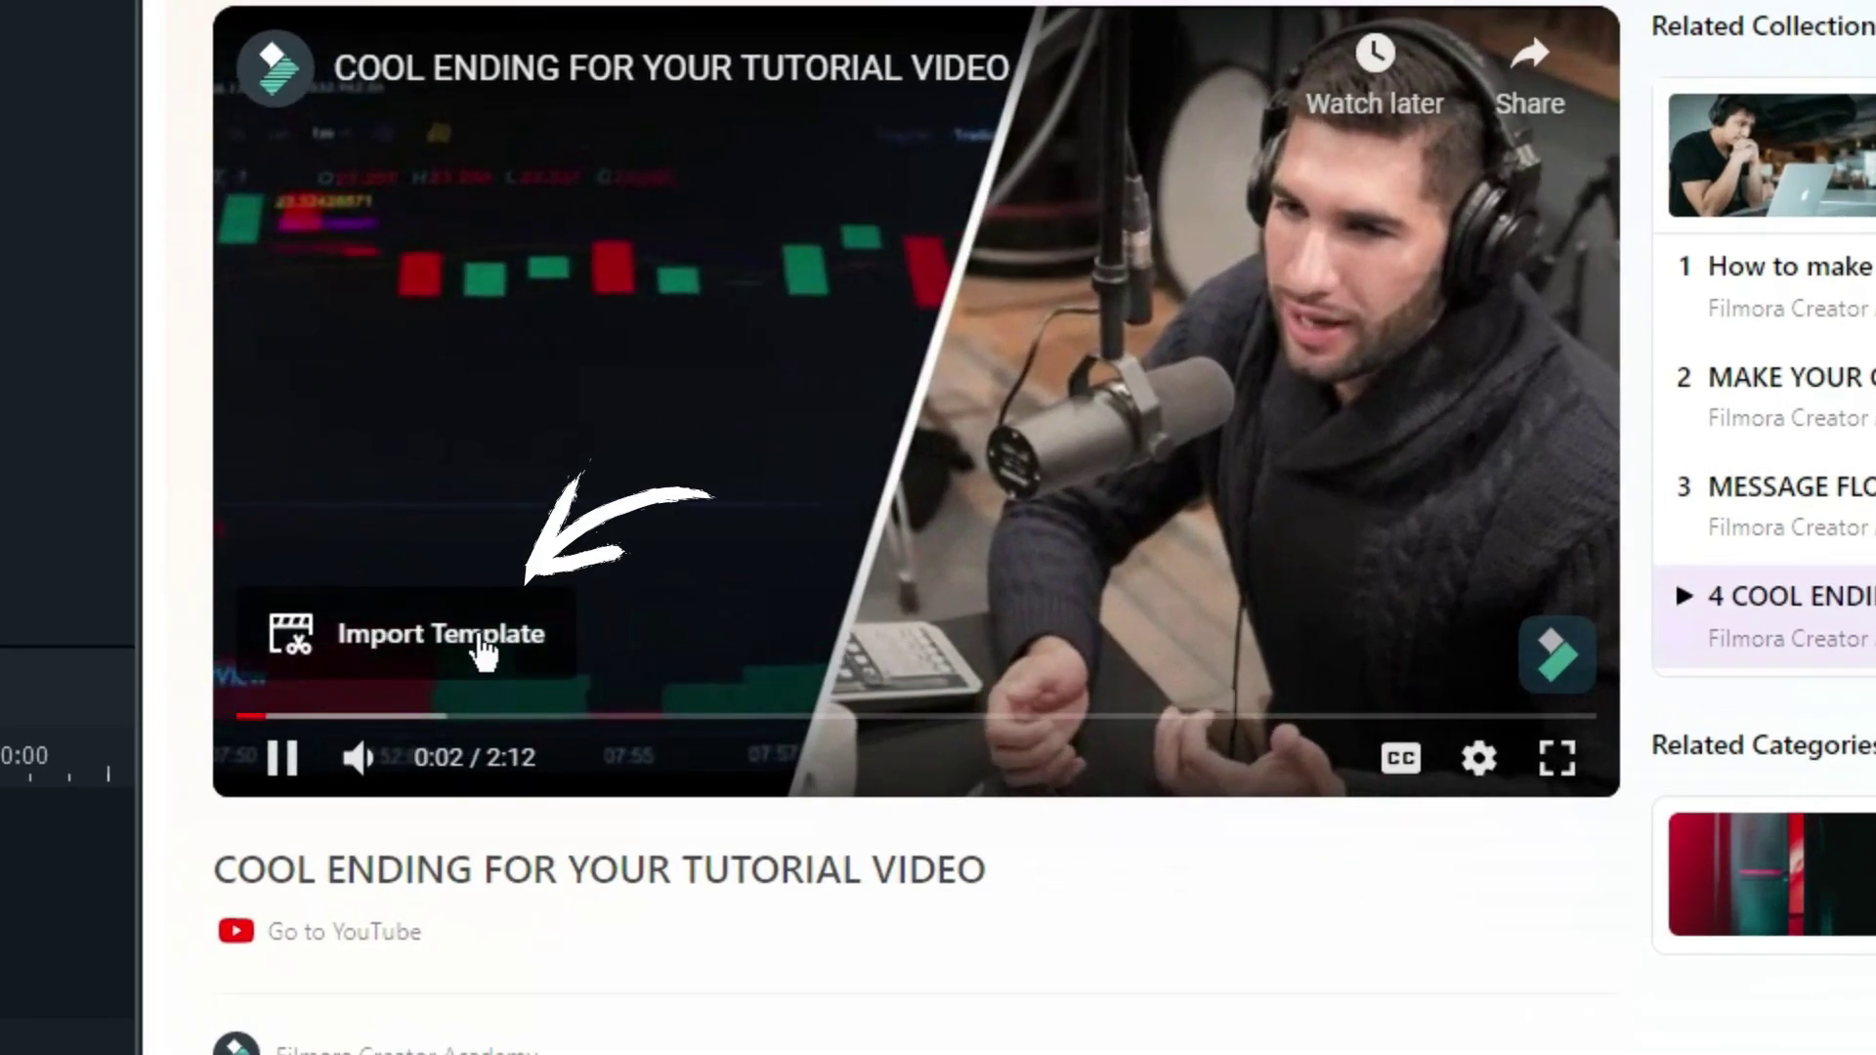
click(440, 615)
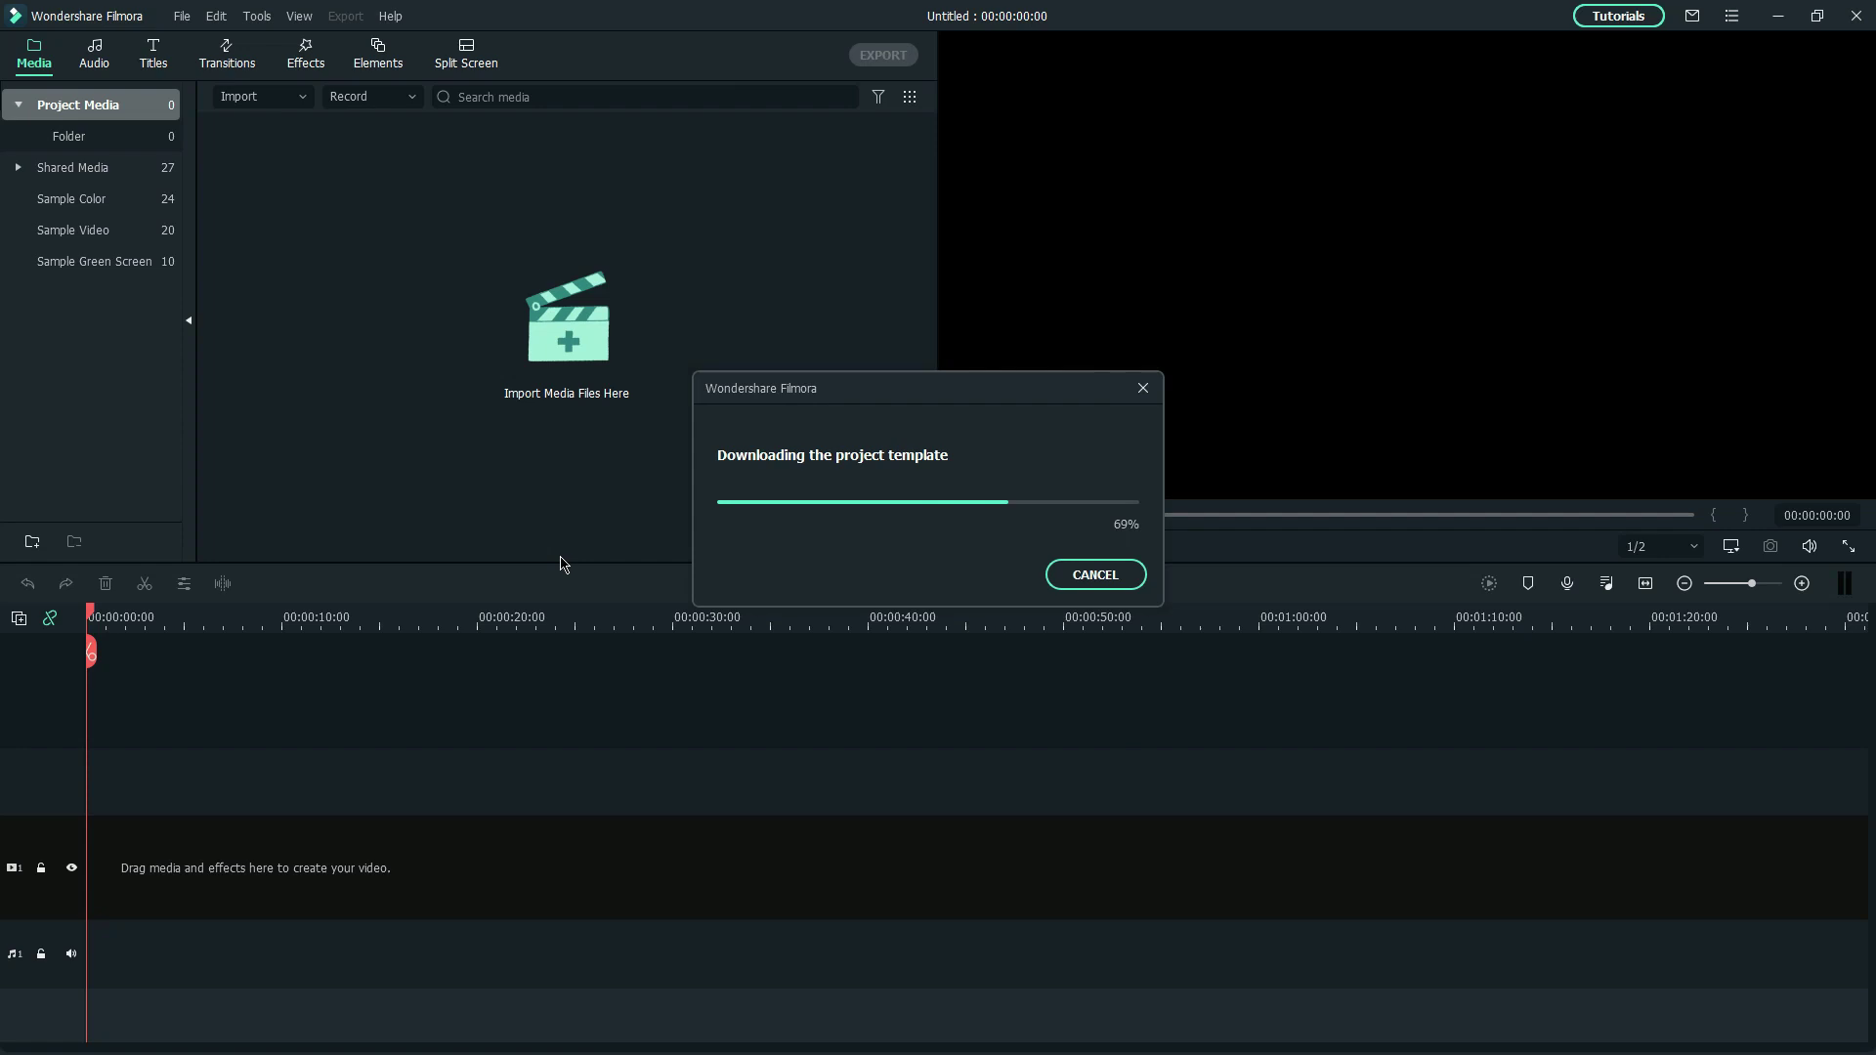
click(1156, 177)
scroll(1163, 195, up, 3)
drag(1173, 220, 1172, 290)
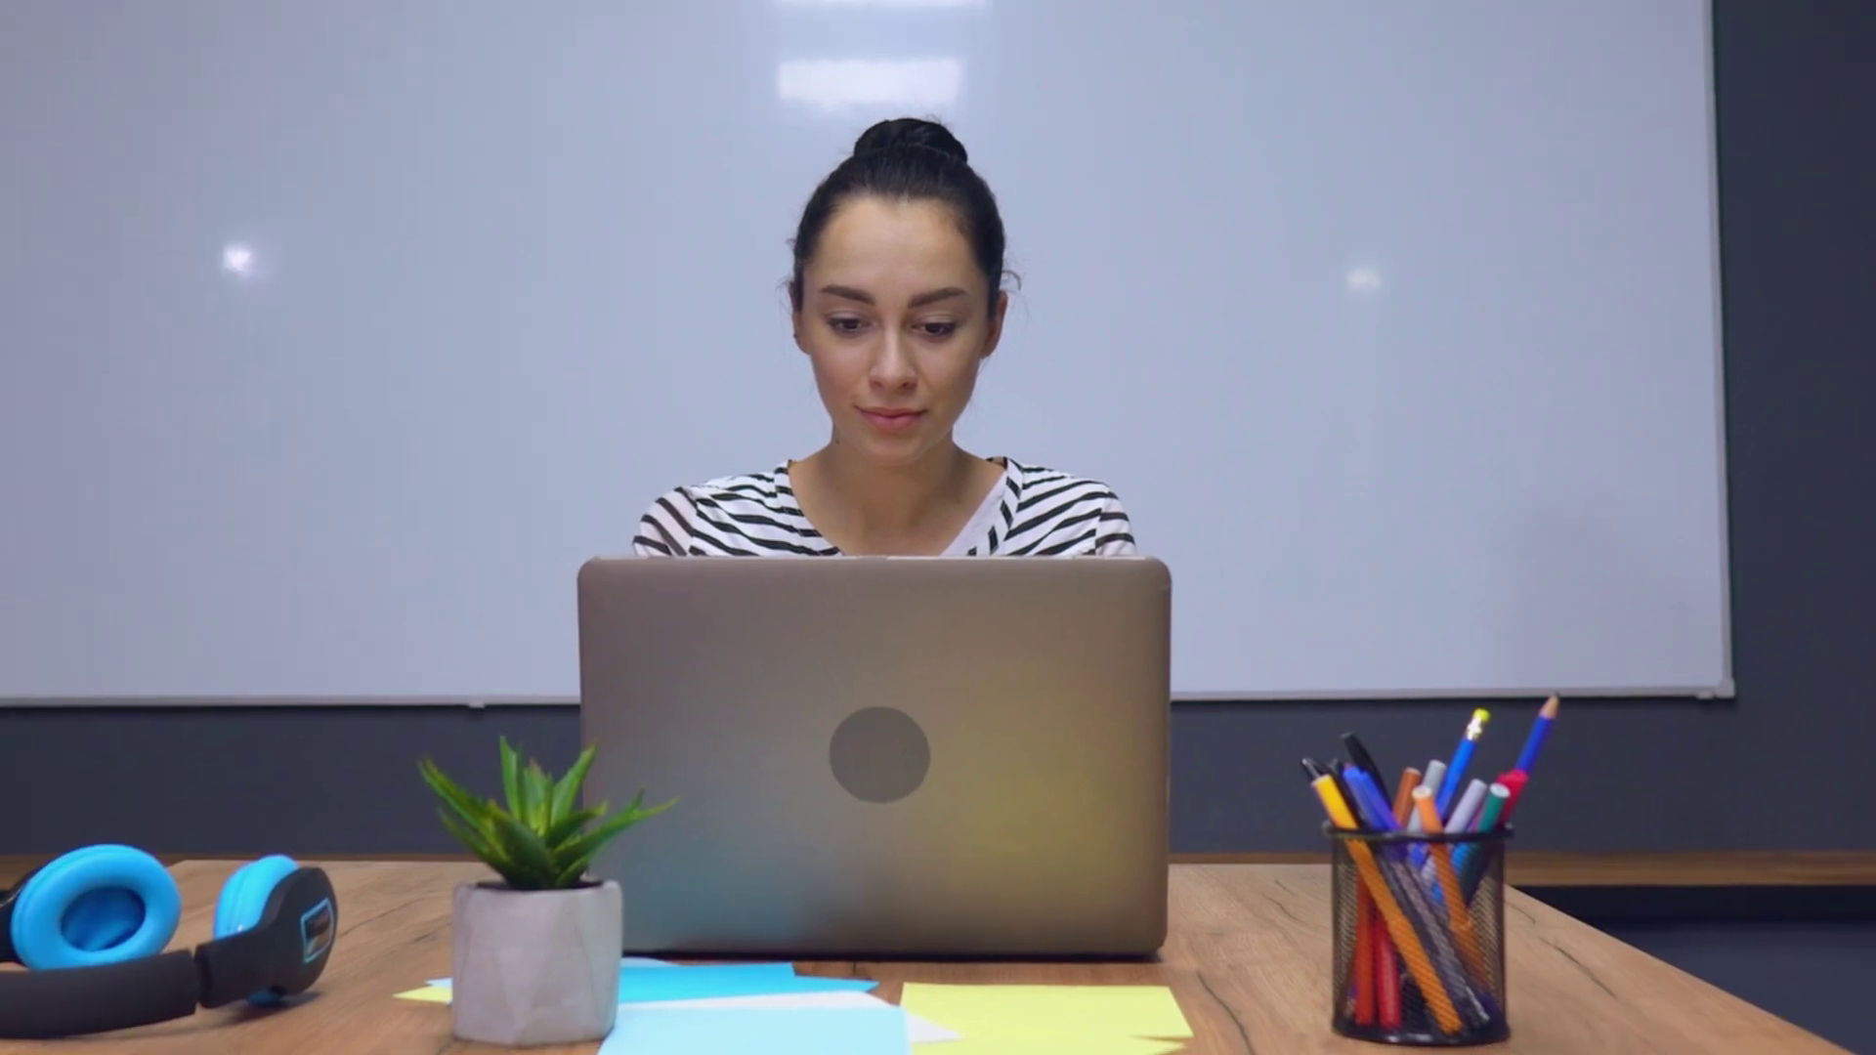